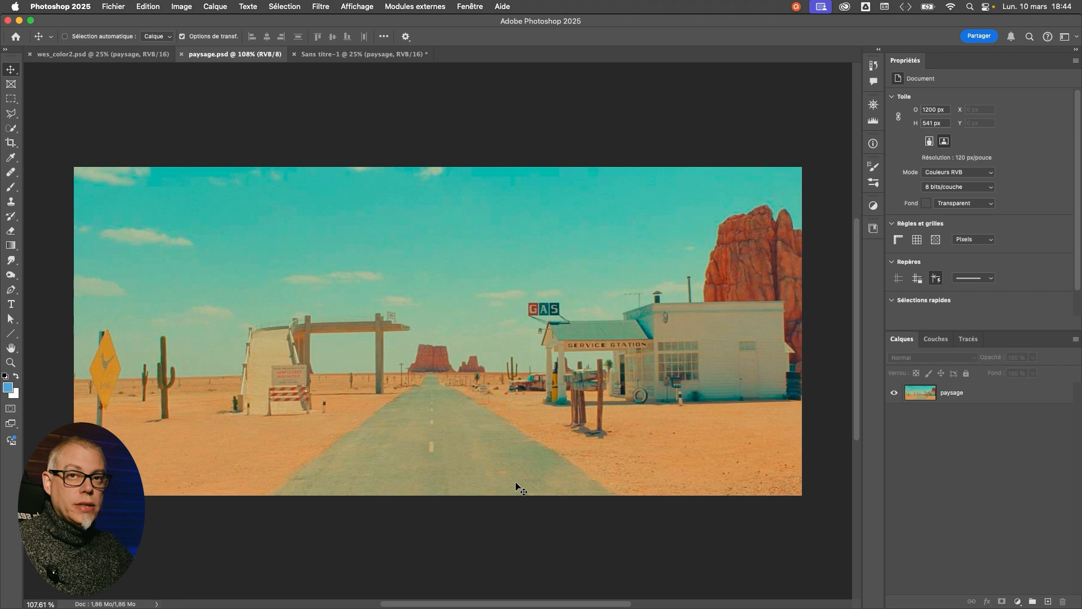
# - Copy the paysage layer from paysage.psd into the Sans titre-1 document above the road photo
pyautogui.click(346, 59)
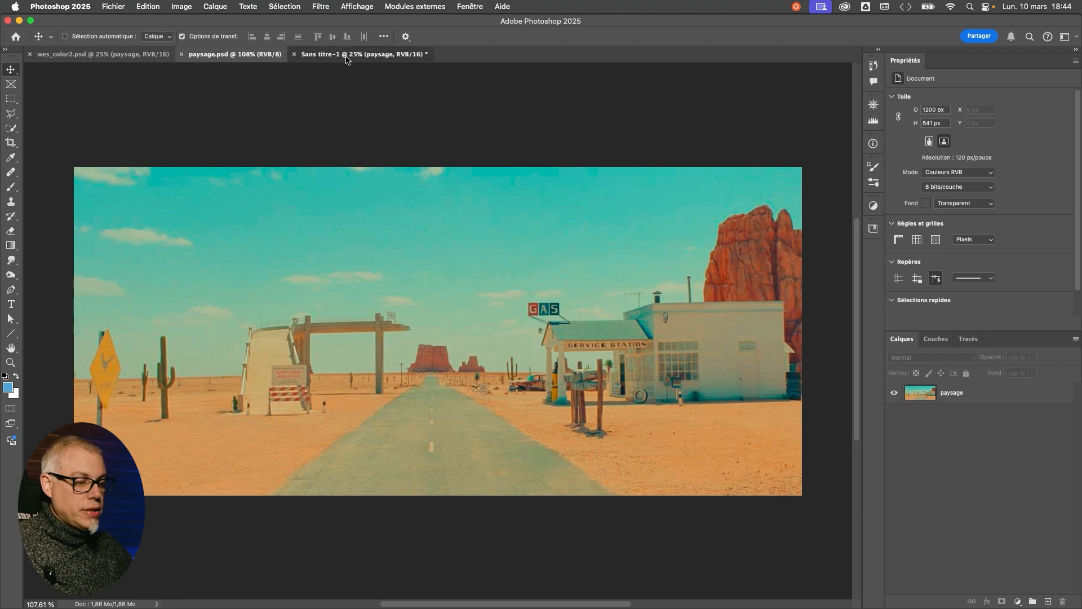
pyautogui.click(233, 54)
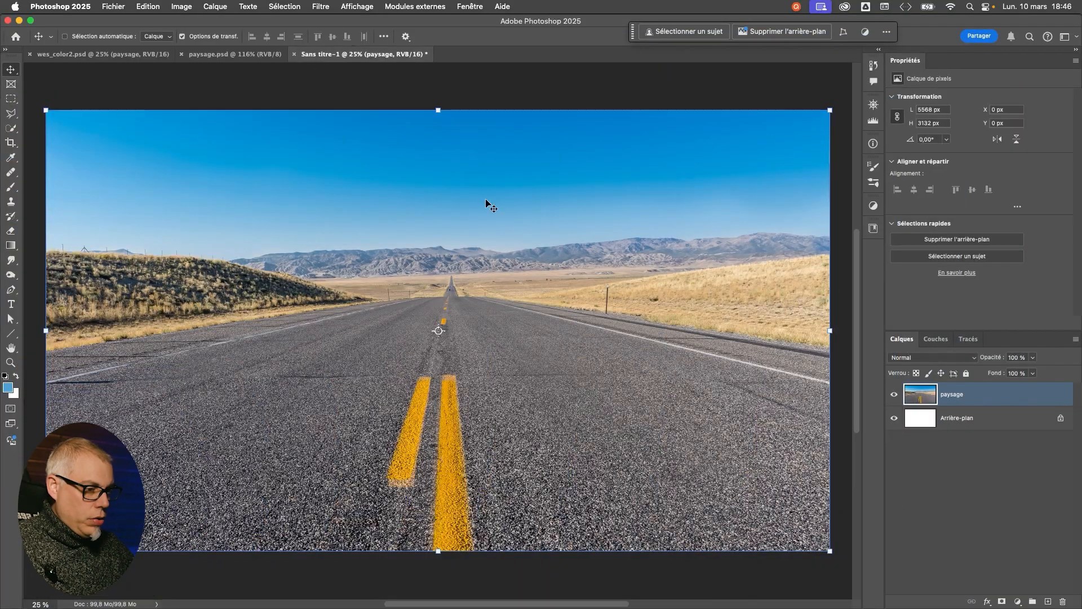
pyautogui.click(210, 56)
pyautogui.click(939, 388)
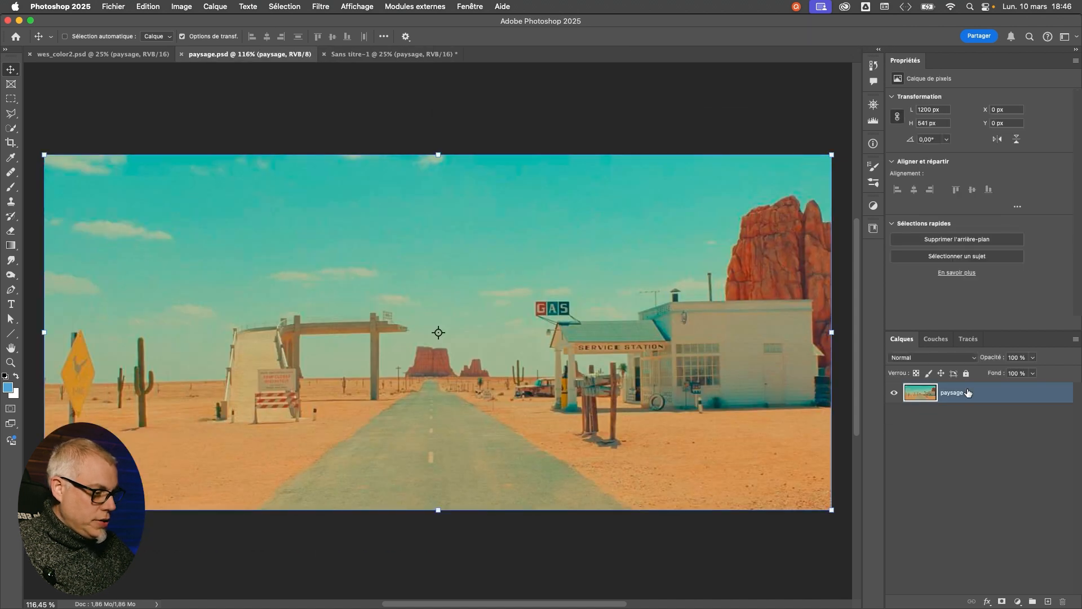
pyautogui.moveTo(552, 405); pyautogui.dragTo(714, 171)
pyautogui.click(527, 245)
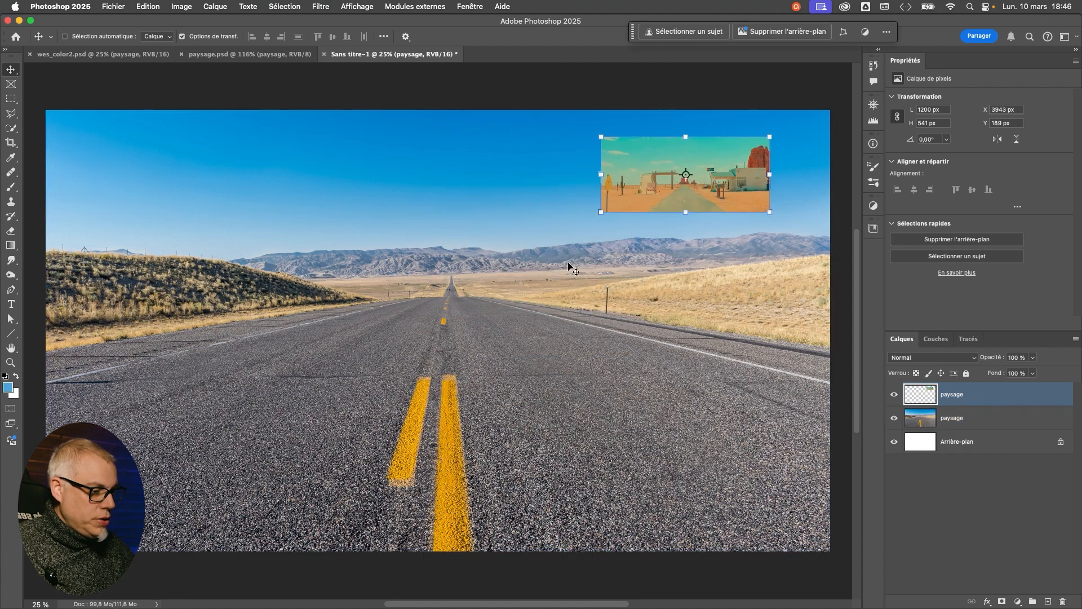
# - Enlarge the desert reference image to about 2709 × 1221 px and position it over the right half of the road photo's sky
pyautogui.moveTo(601, 212); pyautogui.dragTo(466, 317)
pyautogui.moveTo(570, 232); pyautogui.dragTo(606, 229)
pyautogui.moveTo(483, 207); pyautogui.dragTo(429, 216)
# - Add a Curves adjustment layer above the desert reference layer
pyautogui.click(989, 399)
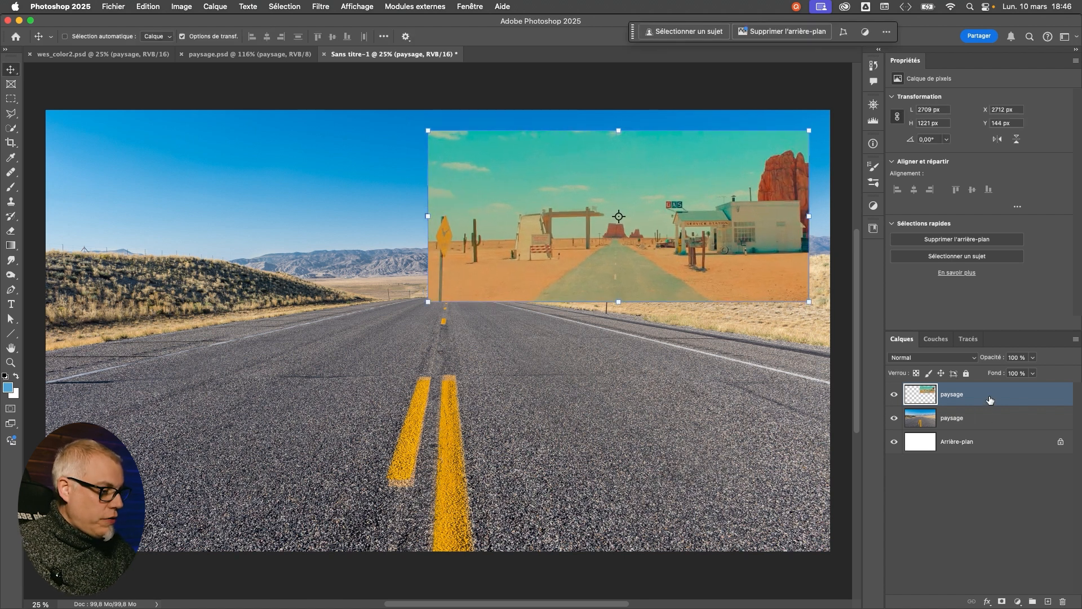
pyautogui.click(873, 206)
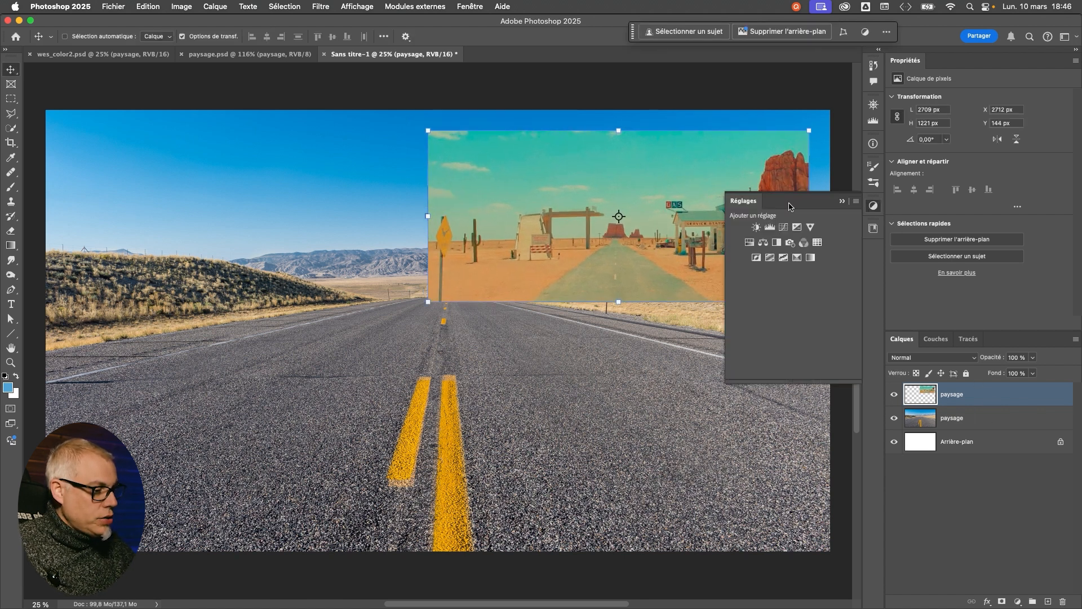
pyautogui.click(785, 227)
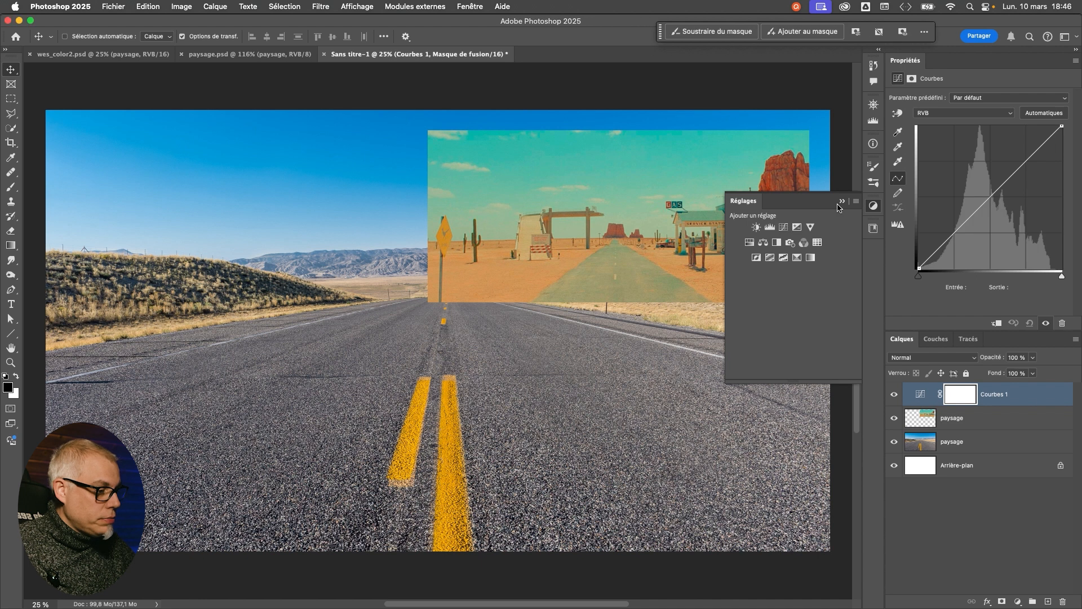
pyautogui.click(1043, 402)
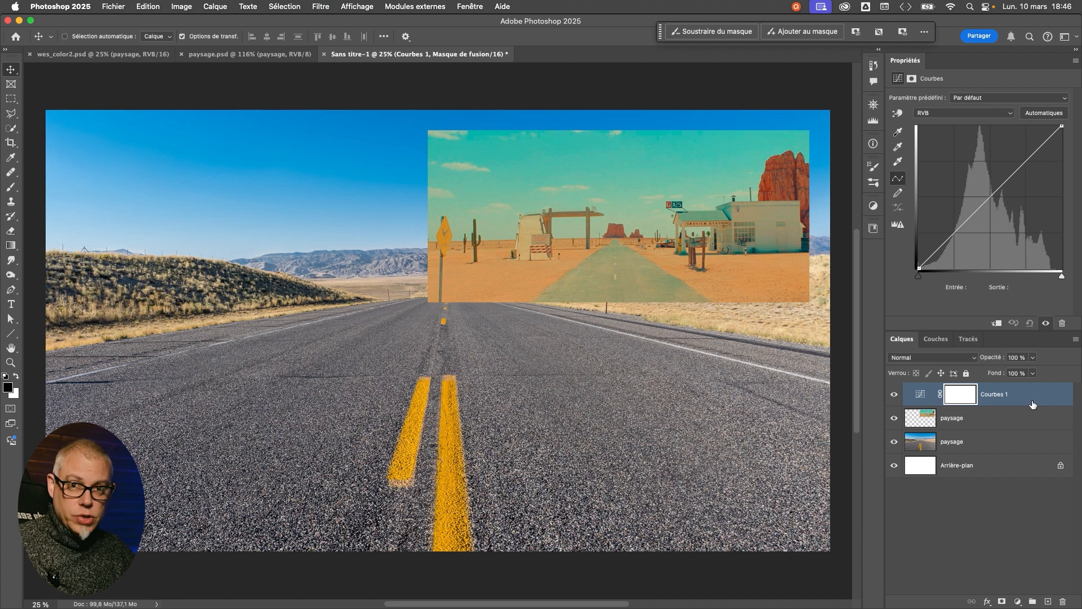
# - Set the Courbes 1 layer to Couleur blend mode and lower its RVB curve's white point to output 0
pyautogui.click(925, 360)
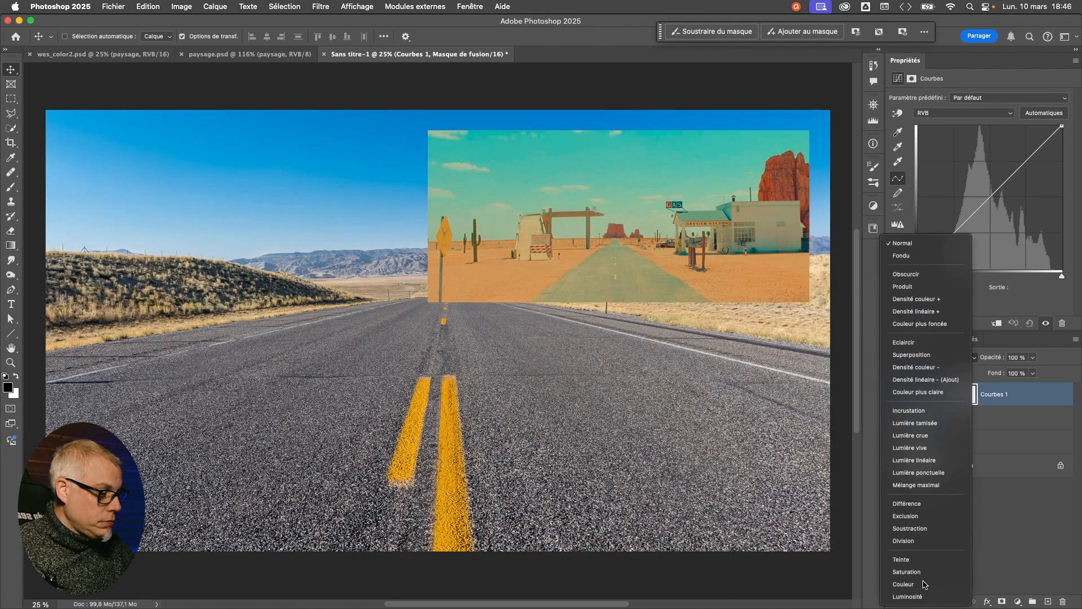
pyautogui.click(925, 584)
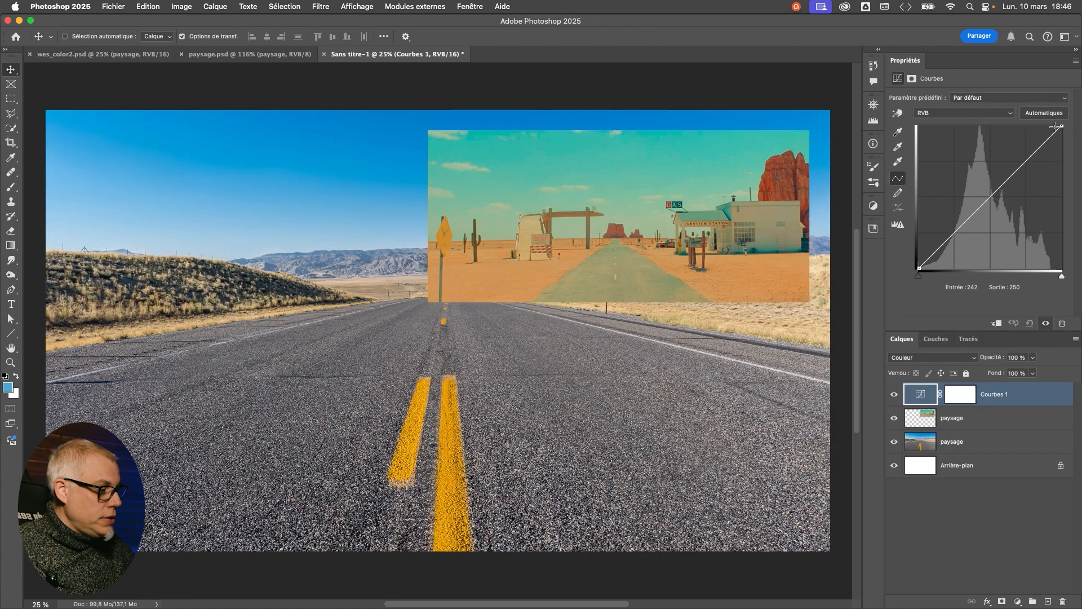
pyautogui.moveTo(1061, 126); pyautogui.dragTo(1069, 271)
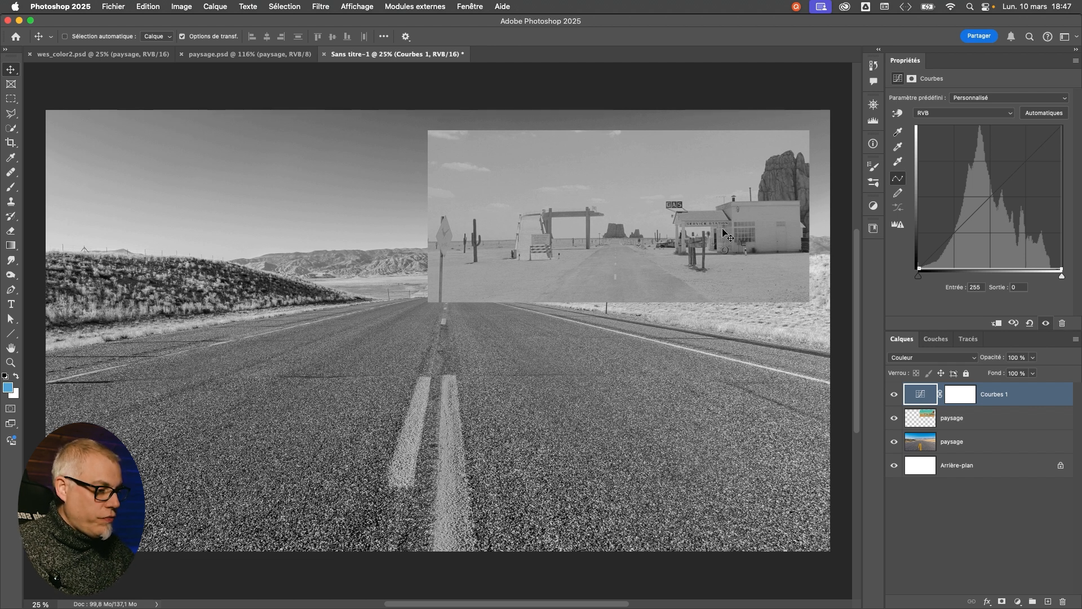
# - Add a second Curves adjustment layer directly above the road photo, beneath the desert reference layer
pyautogui.click(946, 420)
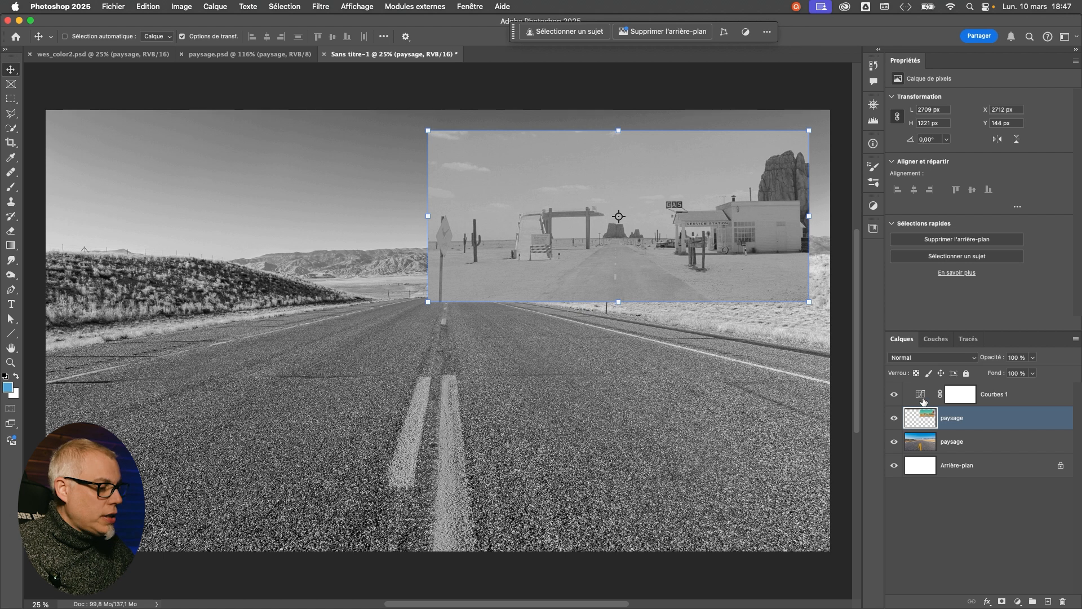
pyautogui.click(971, 445)
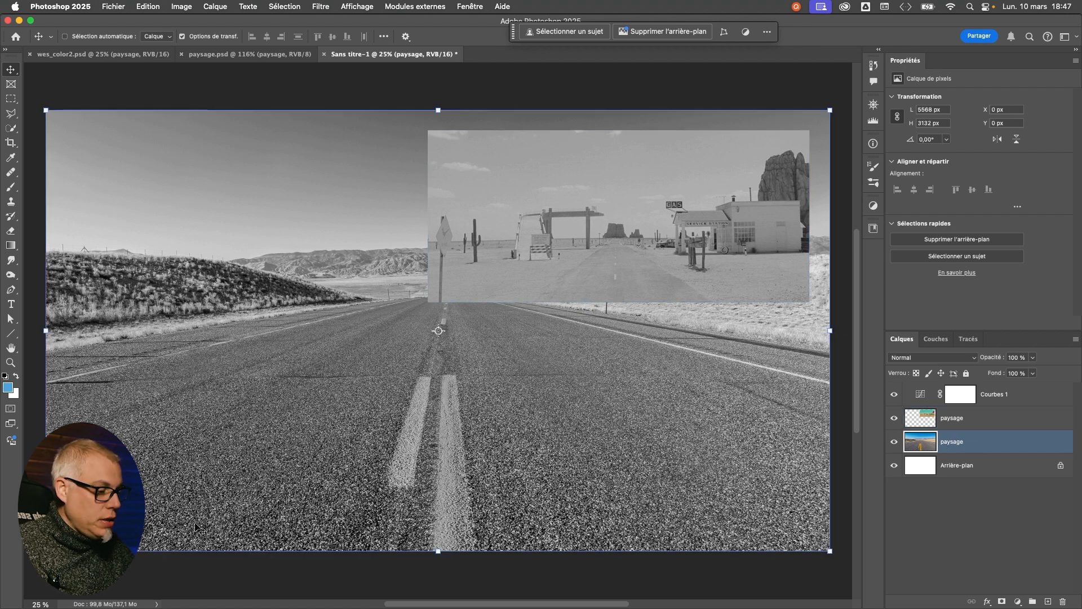
pyautogui.click(873, 207)
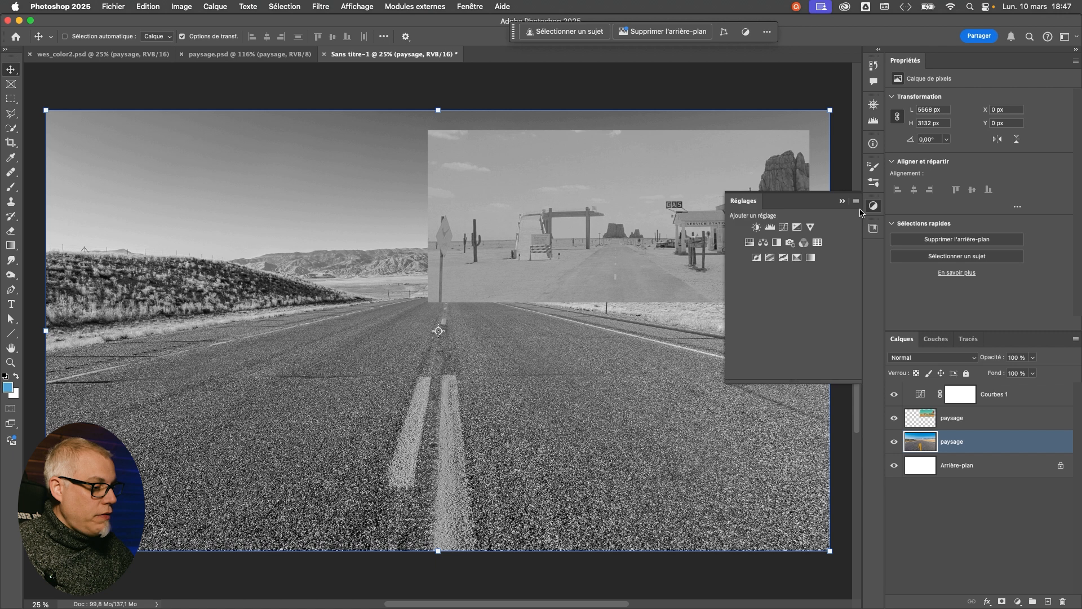
pyautogui.click(783, 227)
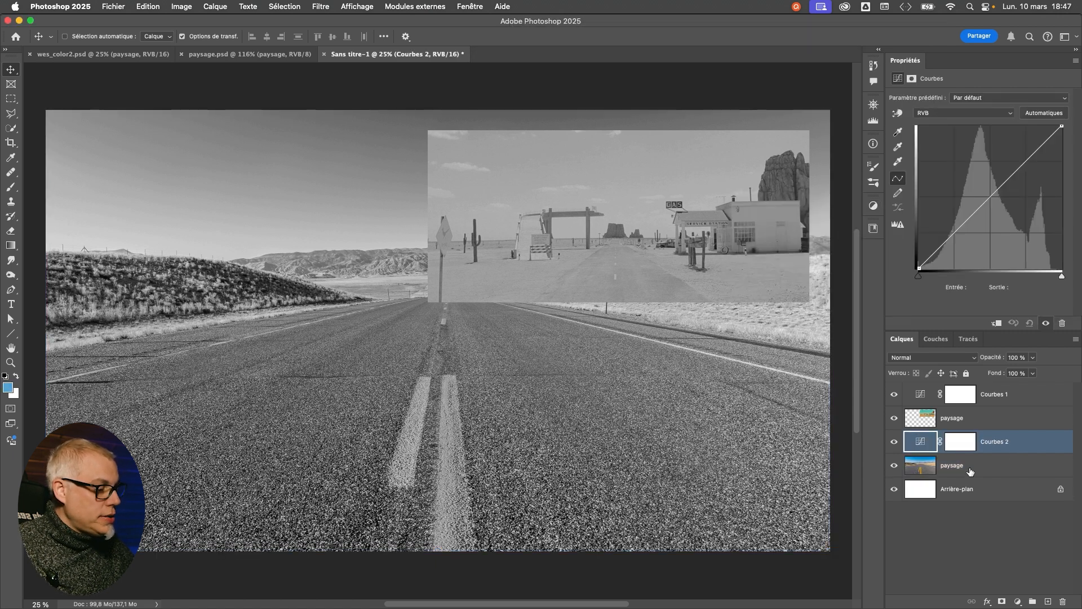
pyautogui.click(940, 469)
pyautogui.click(930, 443)
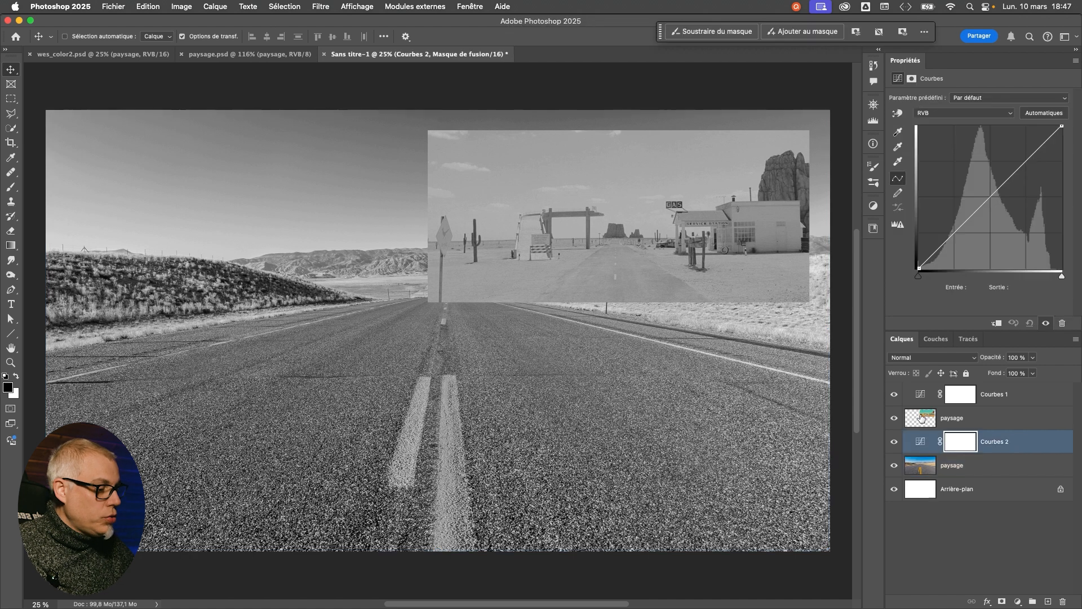
pyautogui.click(921, 418)
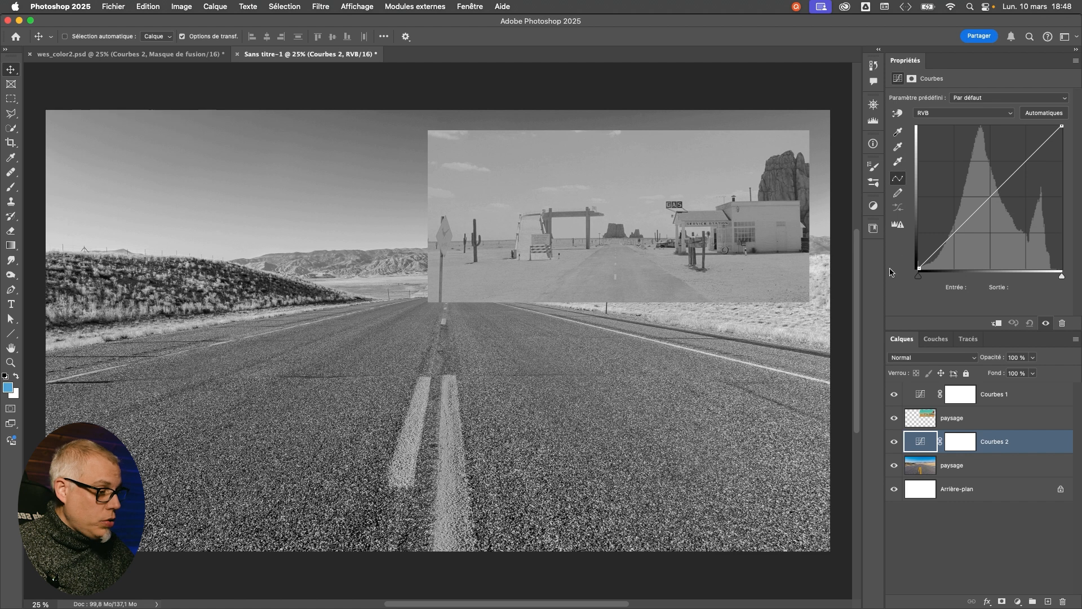
# - On the Courbes 2 RVB curve, set black output to 58, a midtone point at 125/167, and white output to 237
pyautogui.moveTo(920, 266); pyautogui.dragTo(919, 236)
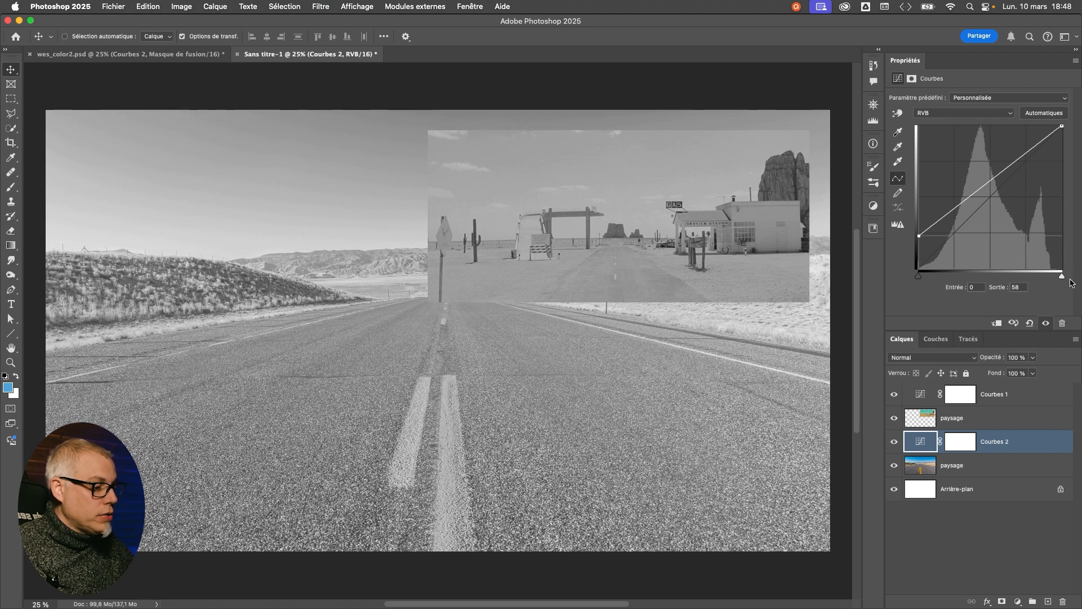
pyautogui.moveTo(992, 177); pyautogui.dragTo(989, 174)
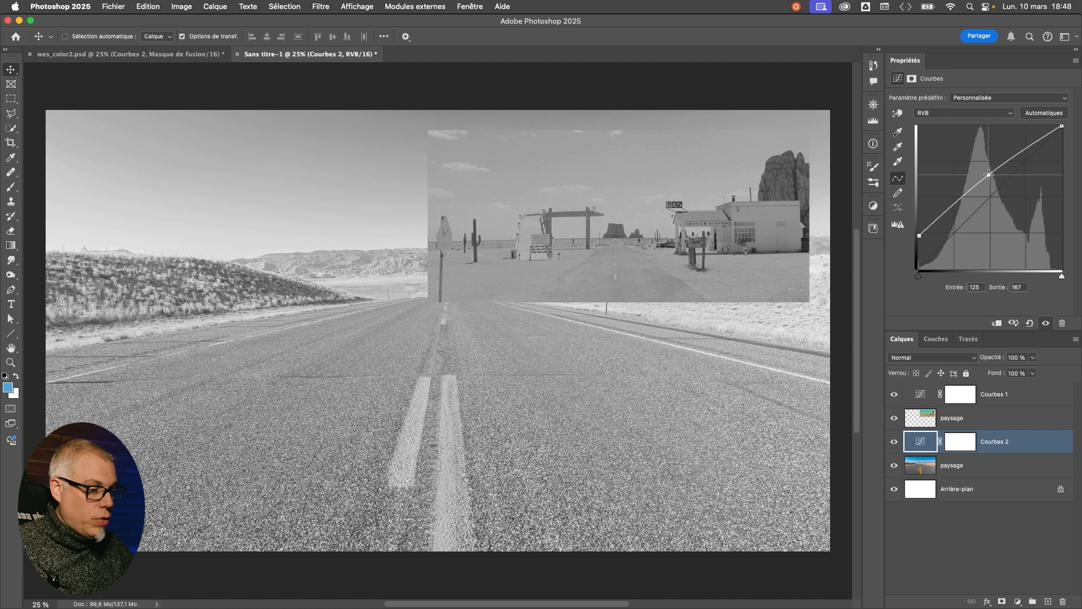
pyautogui.moveTo(1061, 127); pyautogui.dragTo(1076, 139)
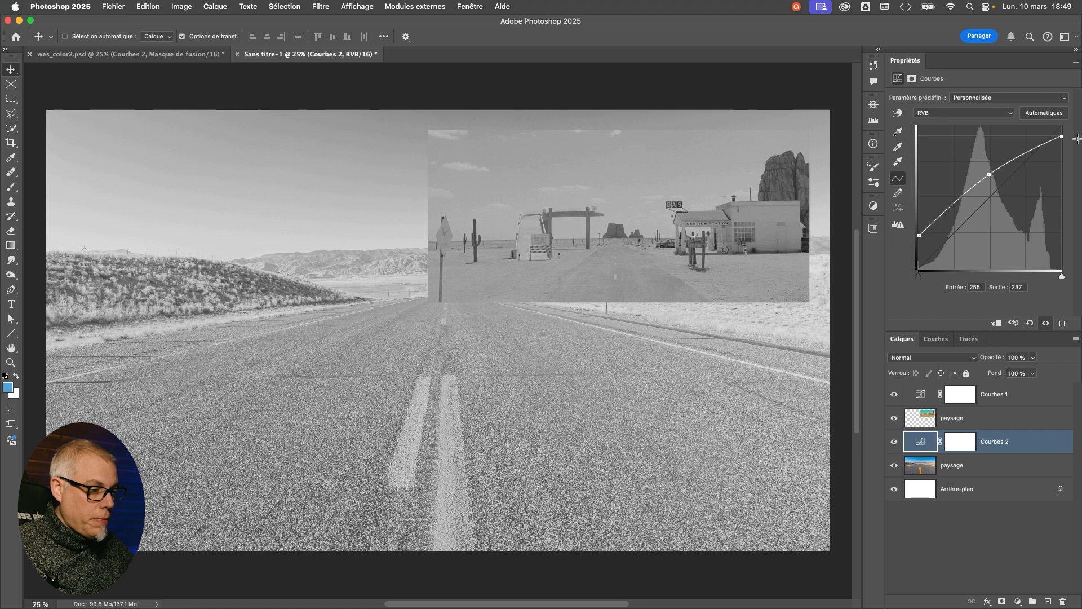
# - Lower the Courbes 2 midtone point to 124/152, raise the black point's output to 67, and compare with the layer hidden
pyautogui.moveTo(989, 176); pyautogui.dragTo(987, 185)
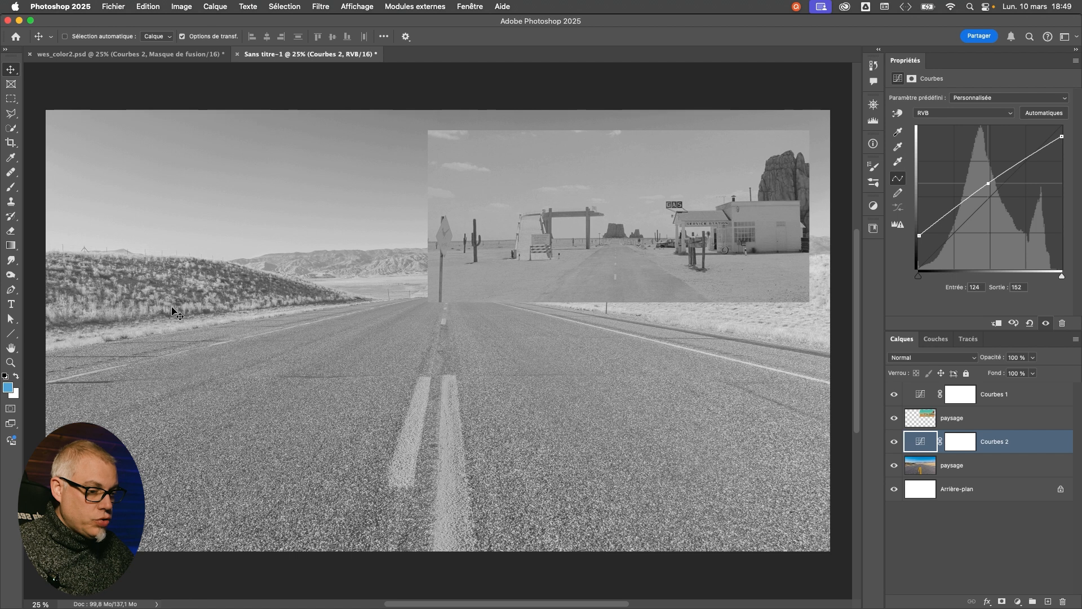
pyautogui.moveTo(919, 236); pyautogui.dragTo(919, 230)
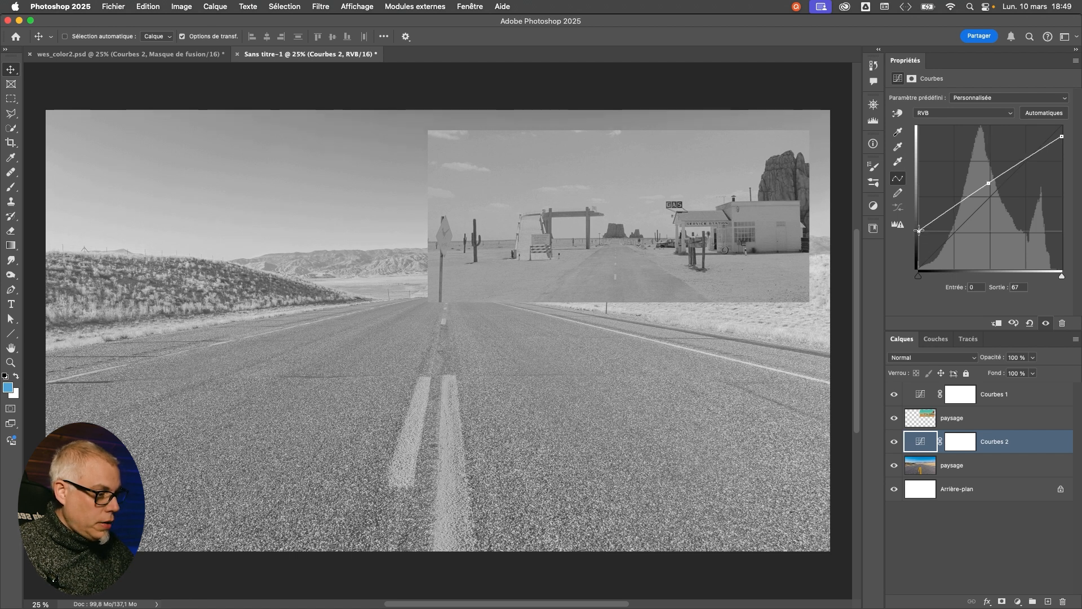
pyautogui.click(895, 442)
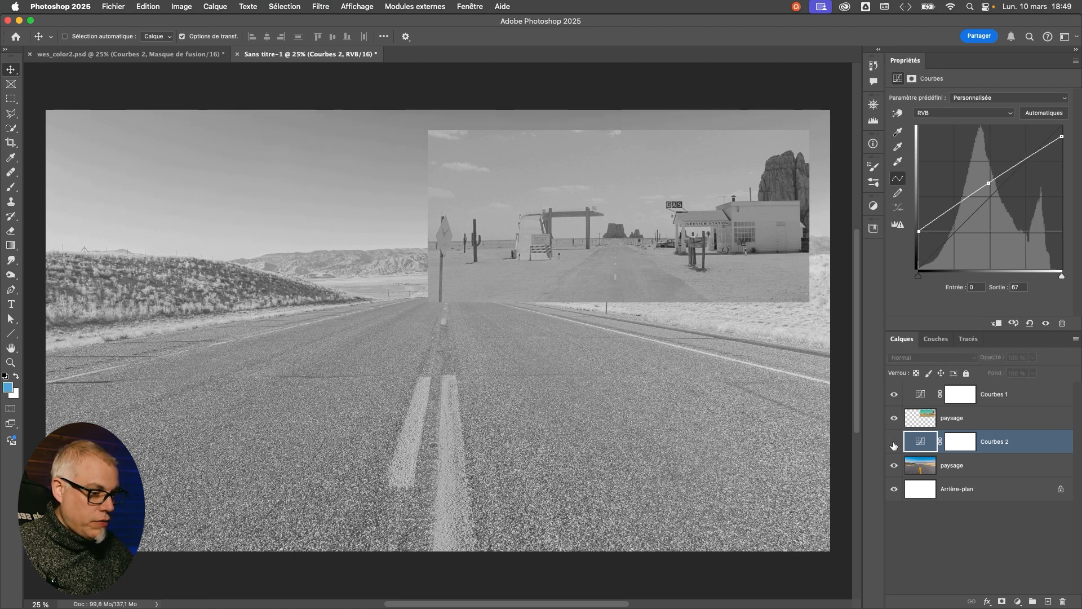
pyautogui.click(894, 442)
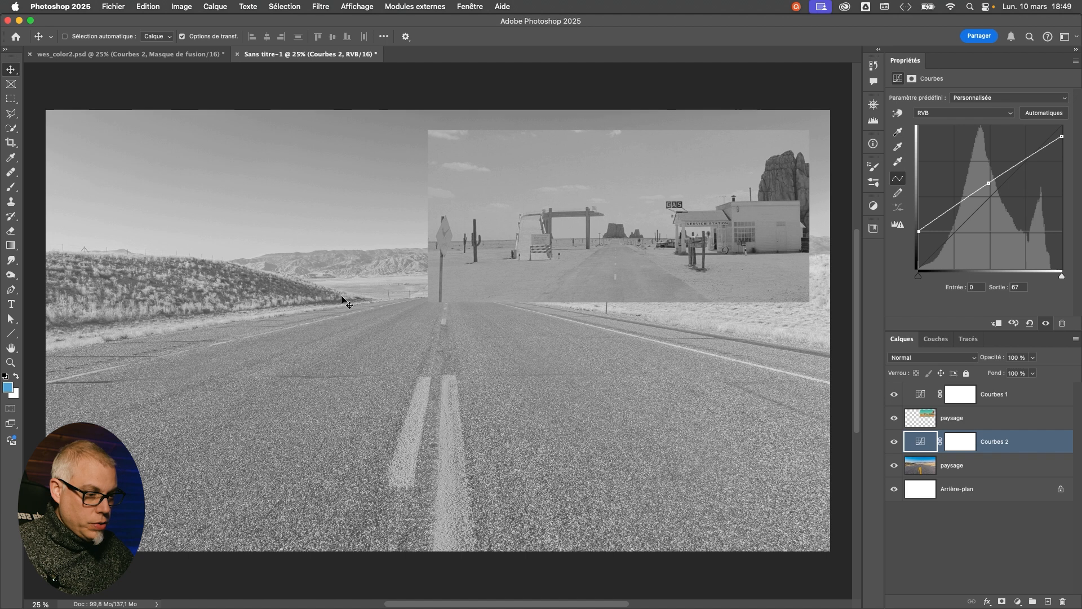
# - Set the Courbes 2 white point to input 238 and output 218, and compare the image with the layer hidden
pyautogui.moveTo(1063, 135); pyautogui.dragTo(1061, 140)
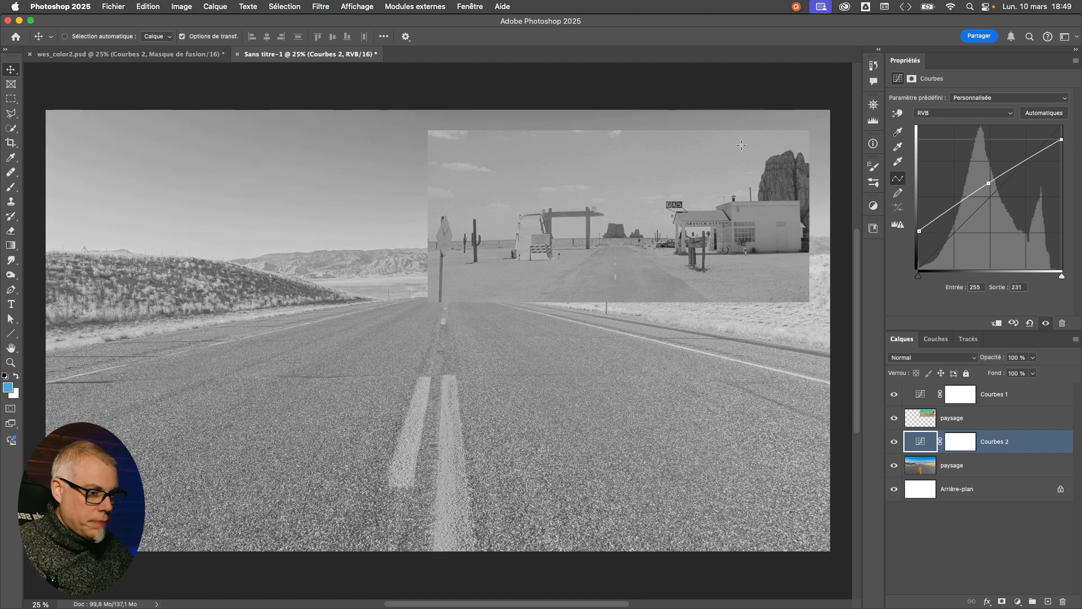
pyautogui.moveTo(1061, 275); pyautogui.dragTo(1051, 276)
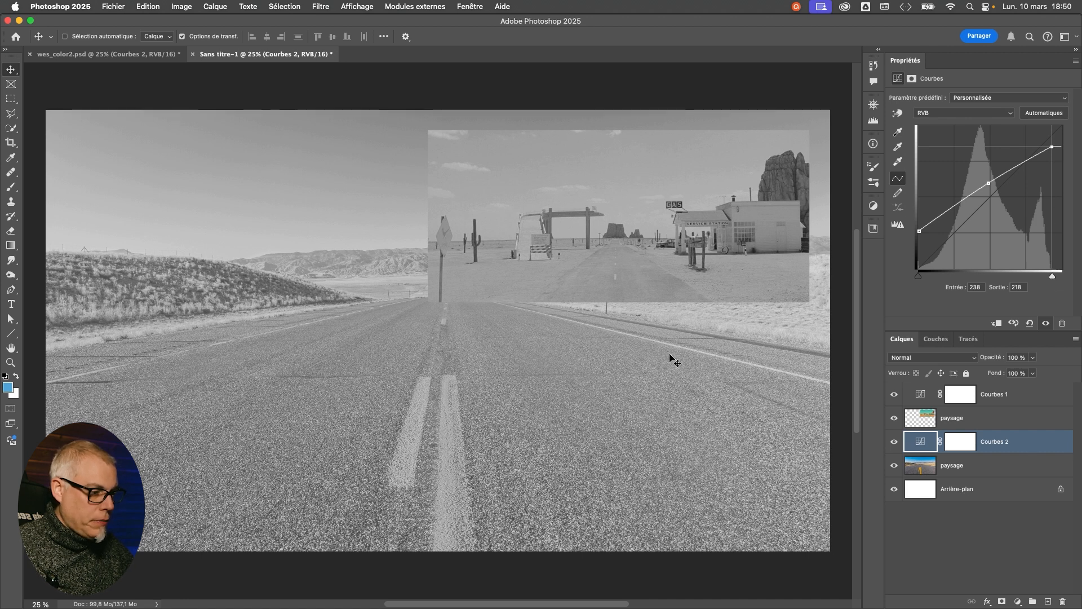
pyautogui.click(894, 442)
pyautogui.click(894, 445)
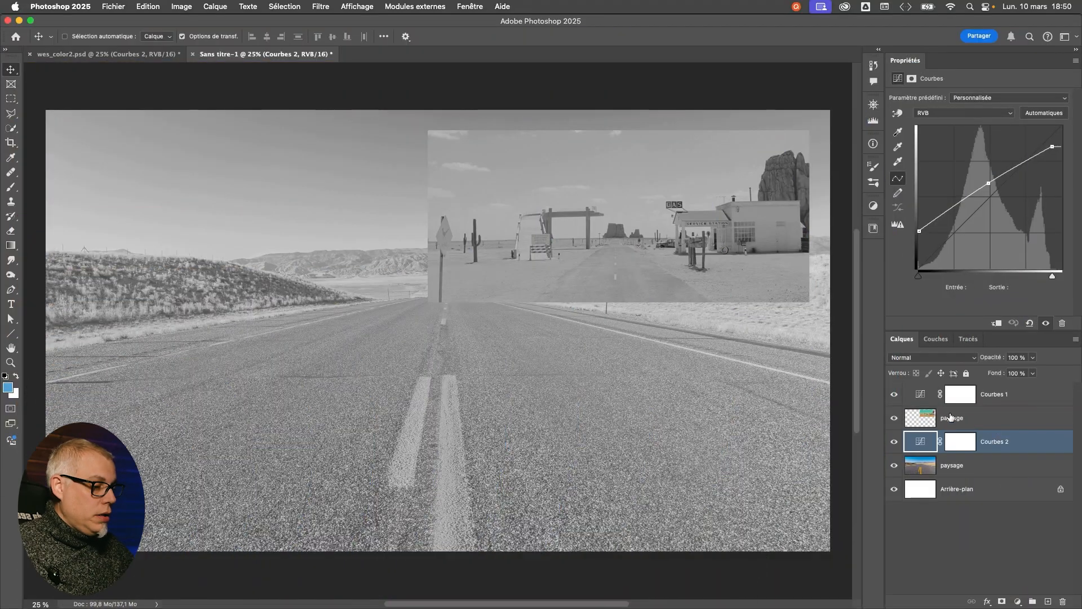
# - Hide the Courbes 1 layer and add a new Curves adjustment layer directly above Courbes 2
pyautogui.click(894, 393)
pyautogui.click(959, 393)
pyautogui.click(1008, 447)
pyautogui.click(920, 441)
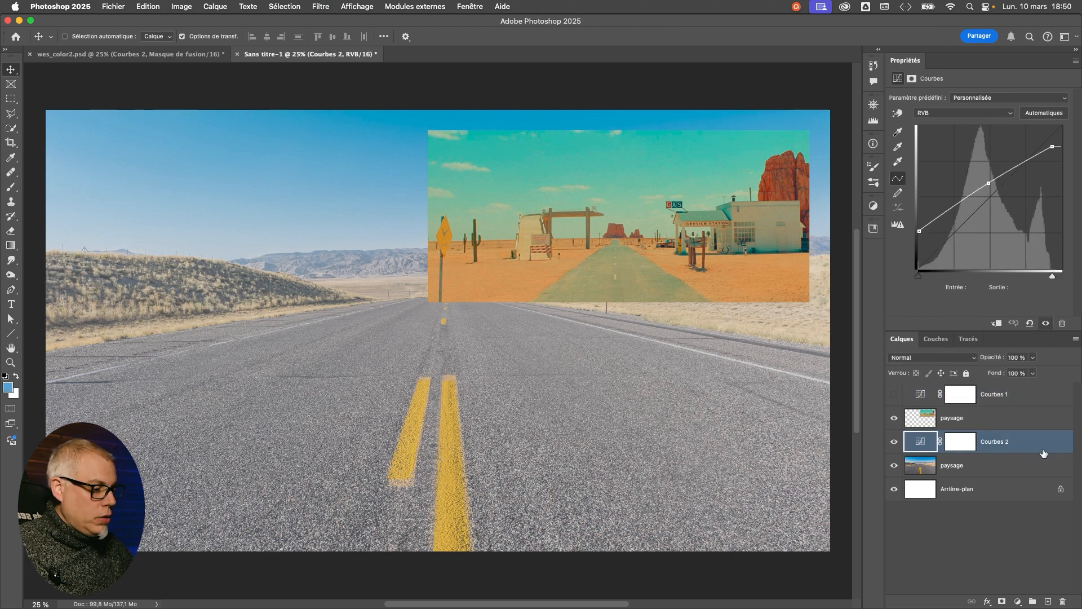
pyautogui.click(873, 206)
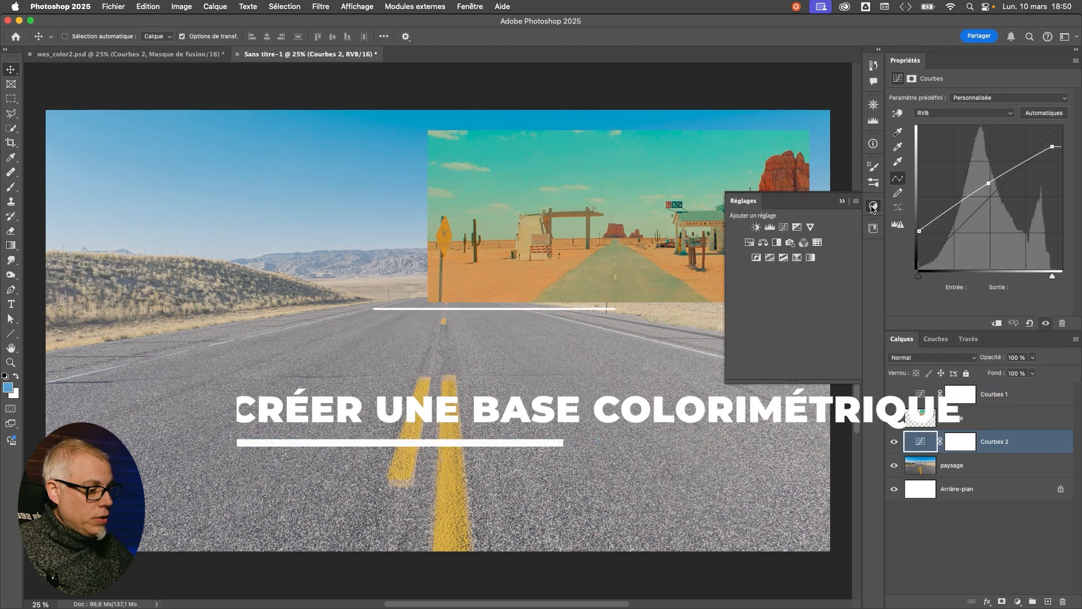
pyautogui.click(786, 227)
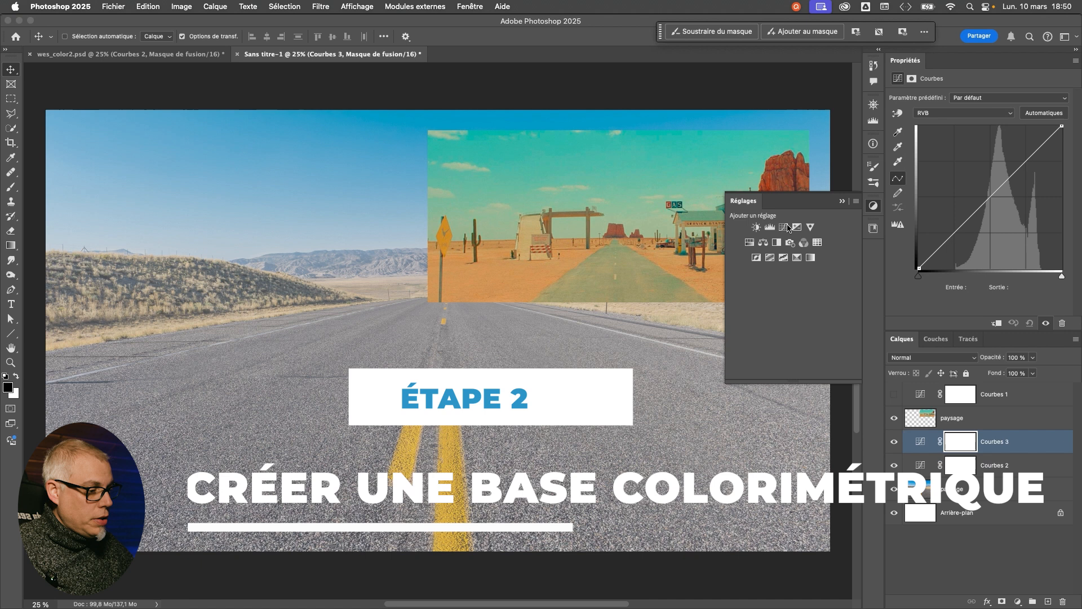
pyautogui.click(843, 201)
pyautogui.click(924, 442)
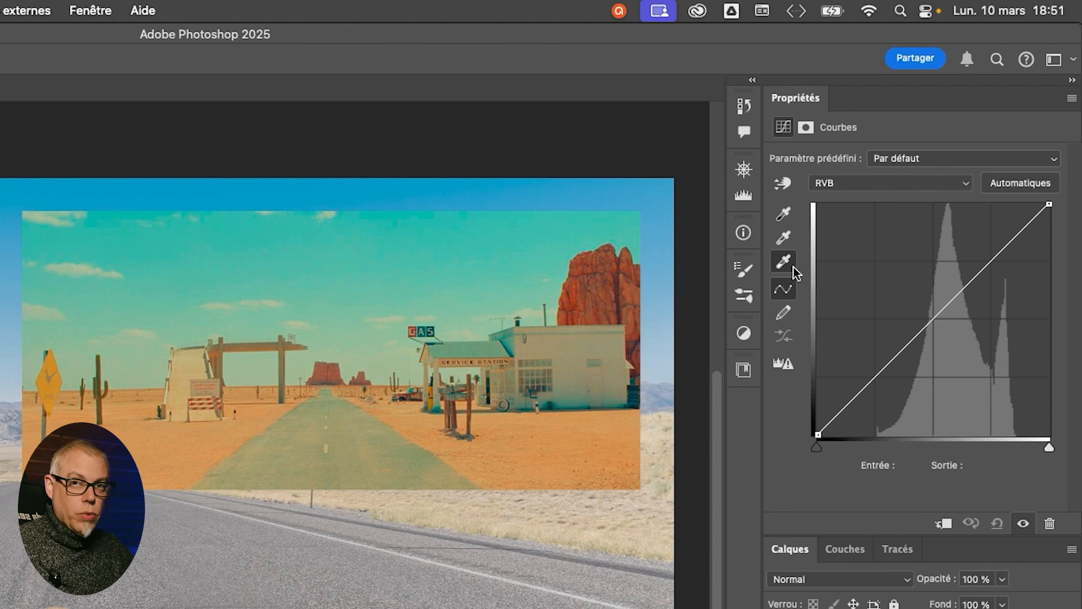
# - Set the Courbes 3 shadow target color to 103538, sampled beside the reference's service station wall, without saving it as a default
pyautogui.click(781, 221)
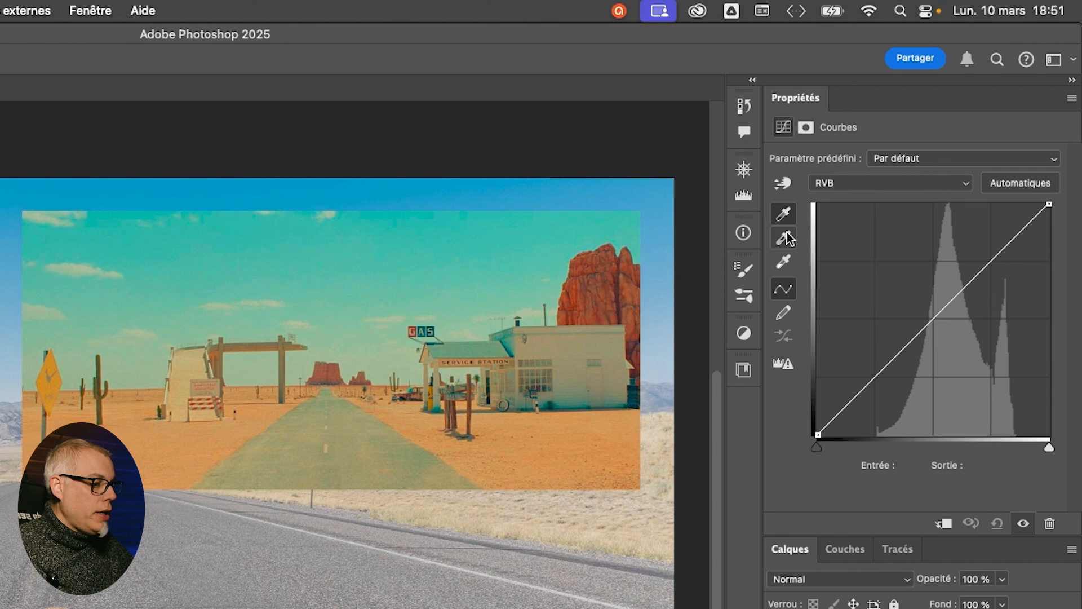
pyautogui.click(783, 265)
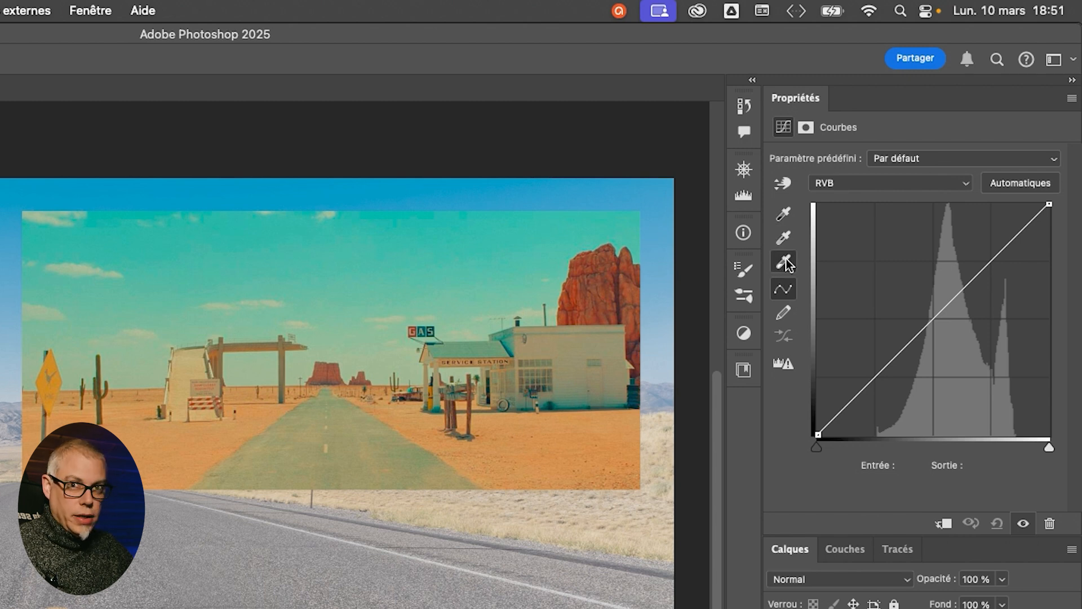
pyautogui.click(785, 217)
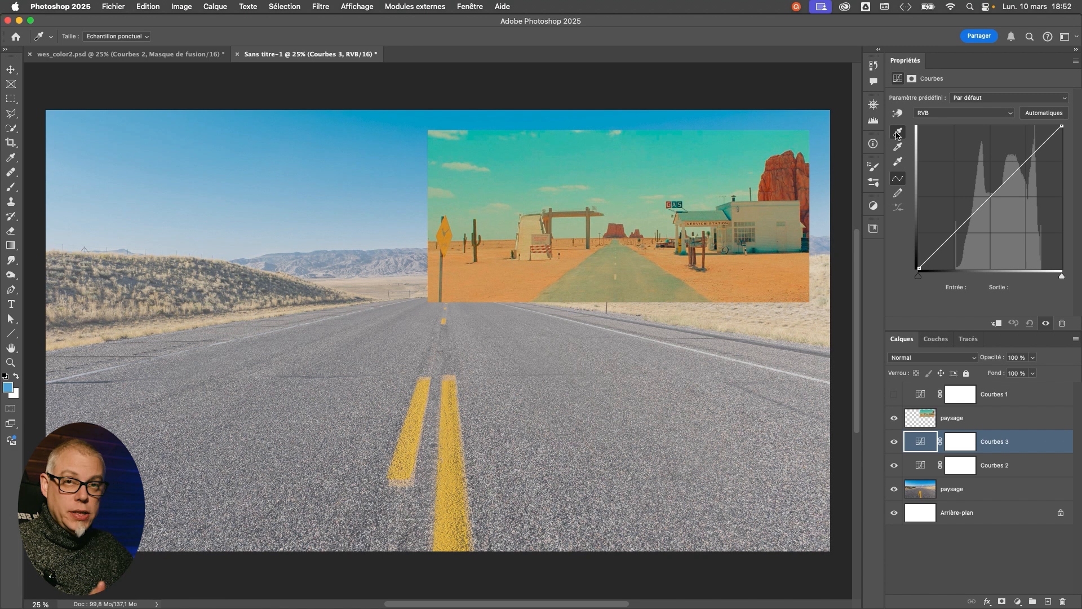
pyautogui.doubleClick(899, 135)
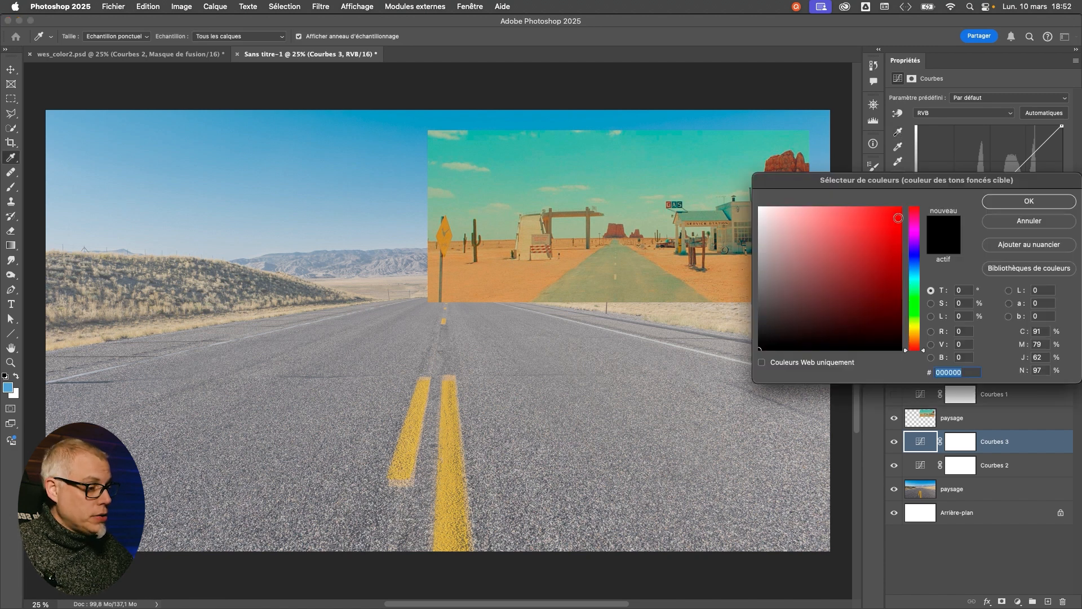
pyautogui.moveTo(647, 192); pyautogui.dragTo(902, 194)
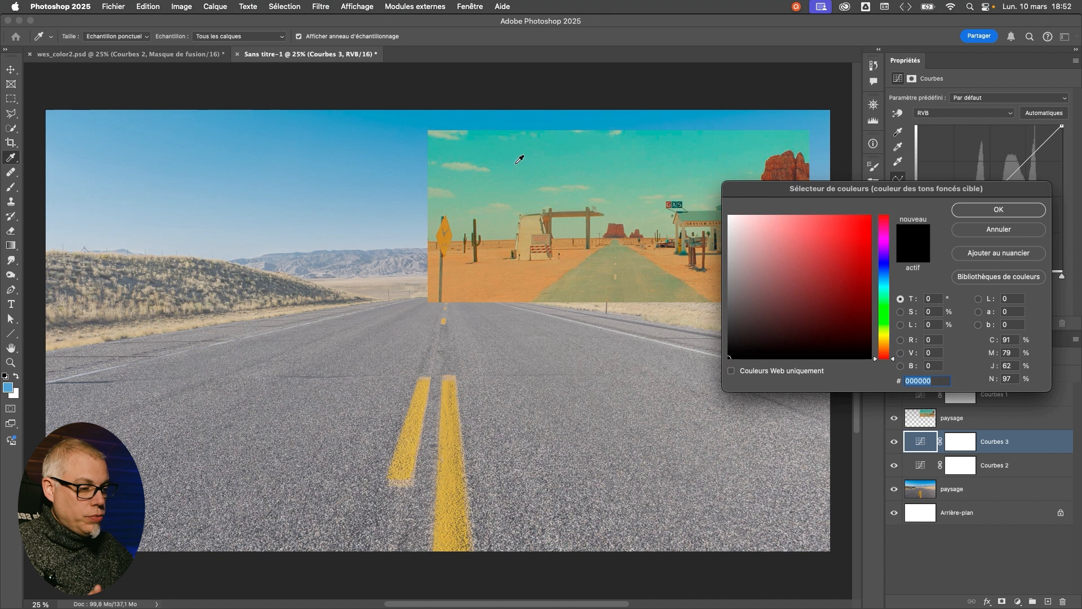
pyautogui.moveTo(822, 193); pyautogui.dragTo(902, 202)
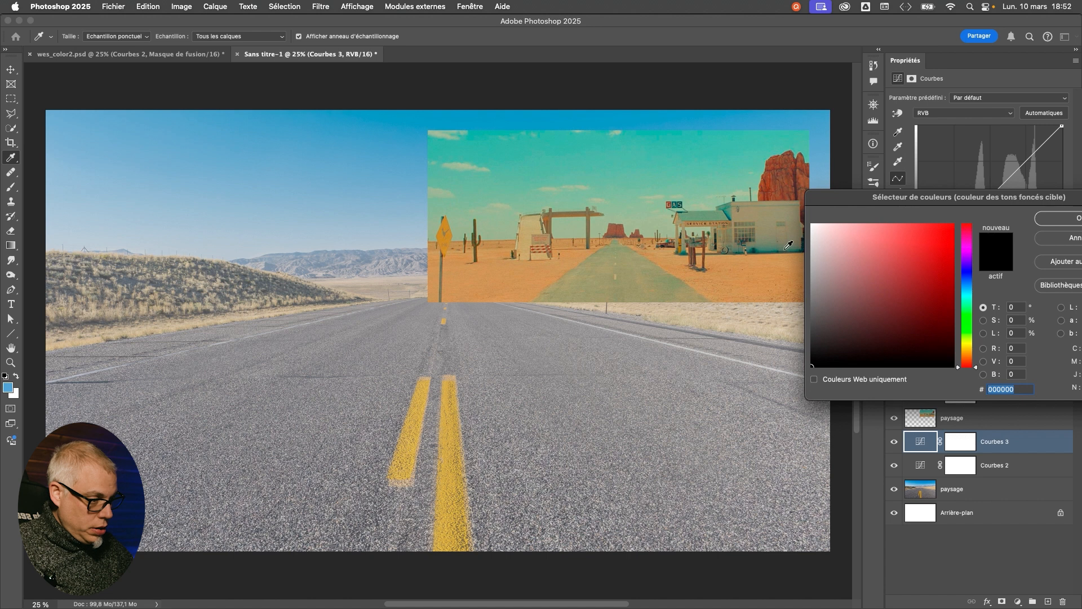
pyautogui.scroll(5, 683, 247)
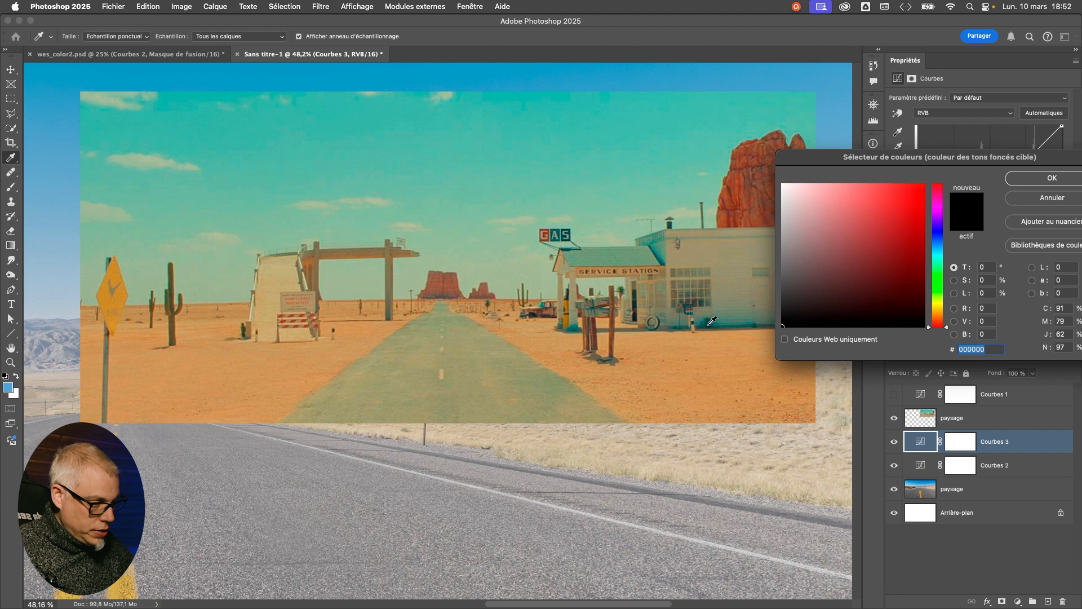
pyautogui.click(712, 322)
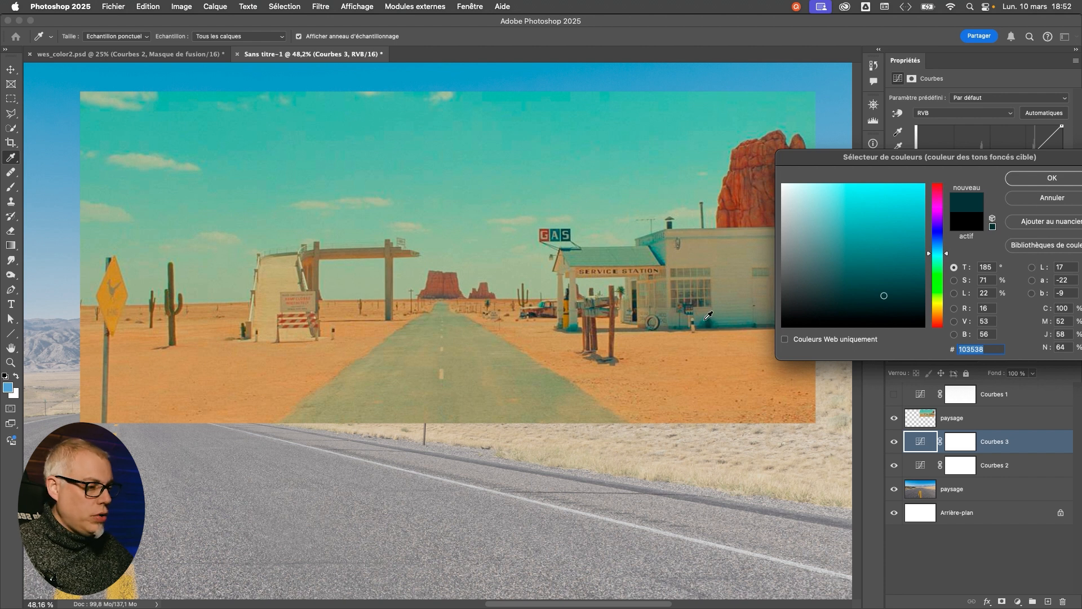
pyautogui.moveTo(1052, 163); pyautogui.dragTo(975, 165)
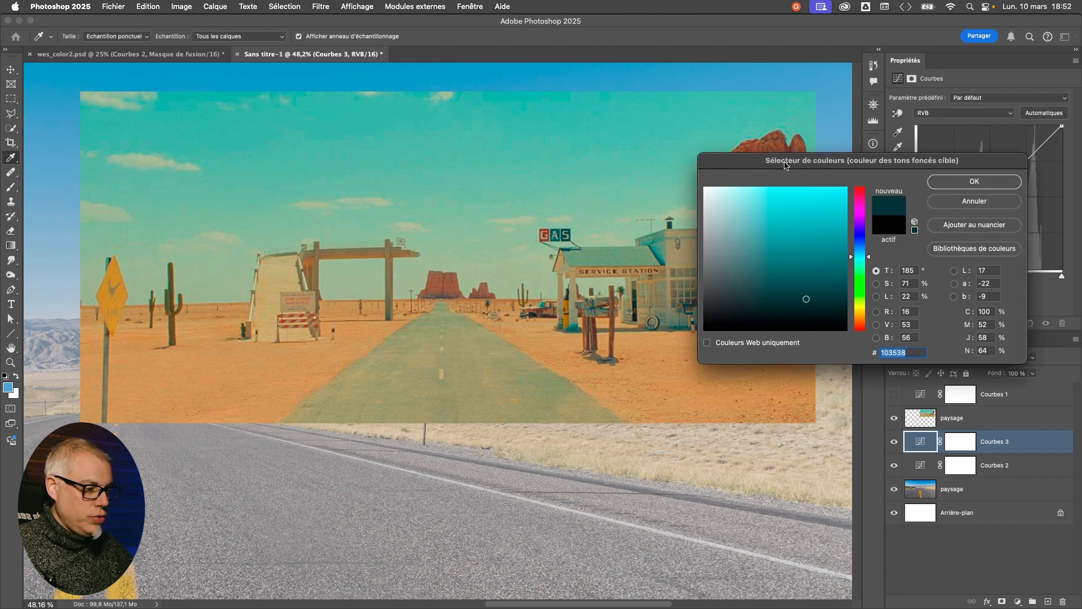
pyautogui.click(969, 182)
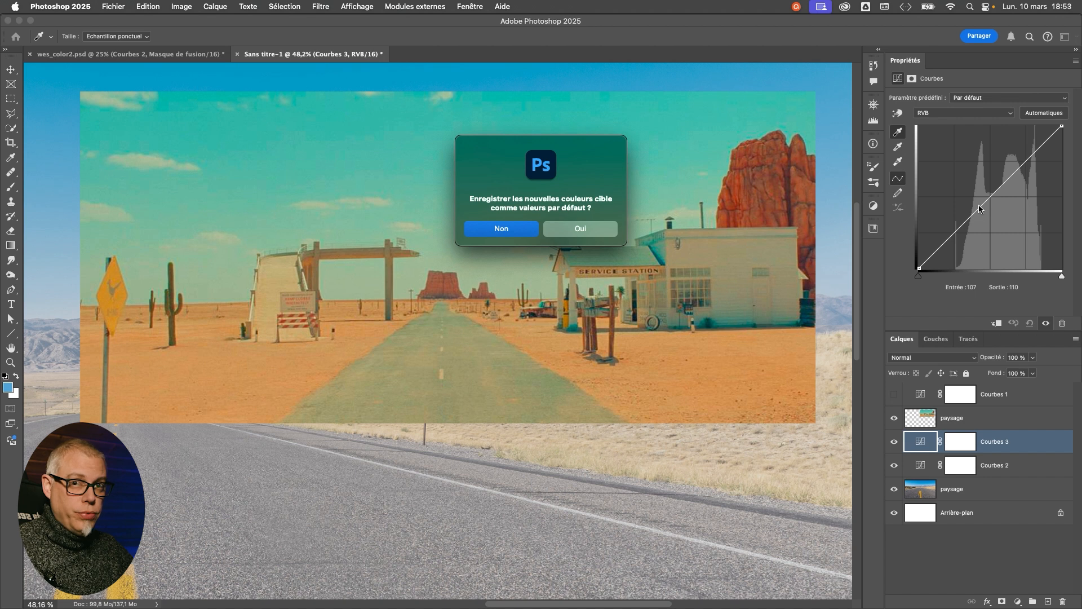
pyautogui.click(497, 230)
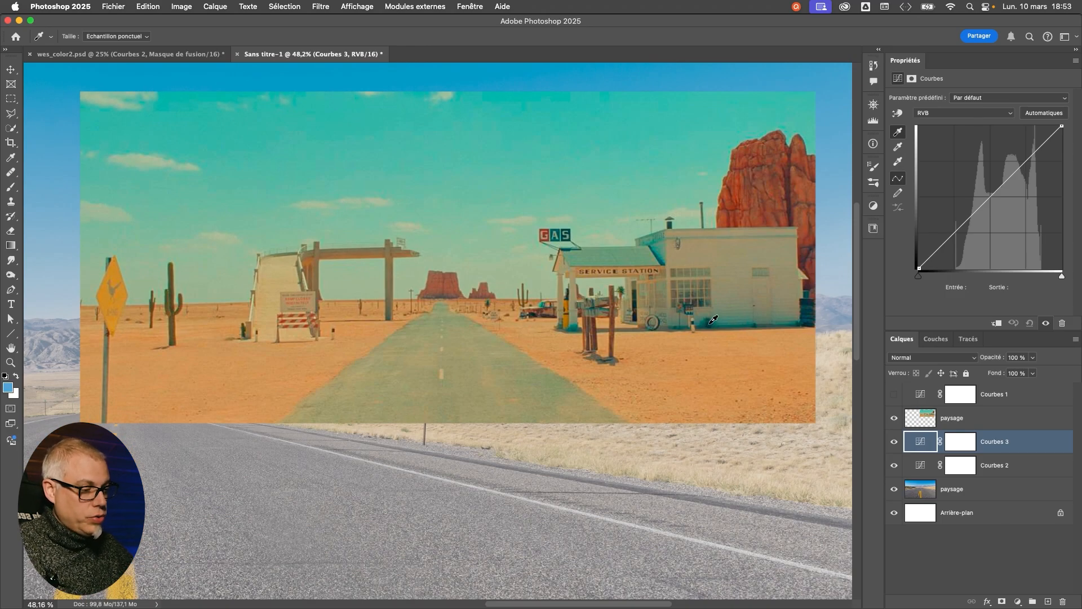
# - Apply the black-point eyedropper to the dark grass on the road photo's hillside
pyautogui.moveTo(191, 304); pyautogui.dragTo(695, 350)
pyautogui.moveTo(224, 349); pyautogui.dragTo(252, 274)
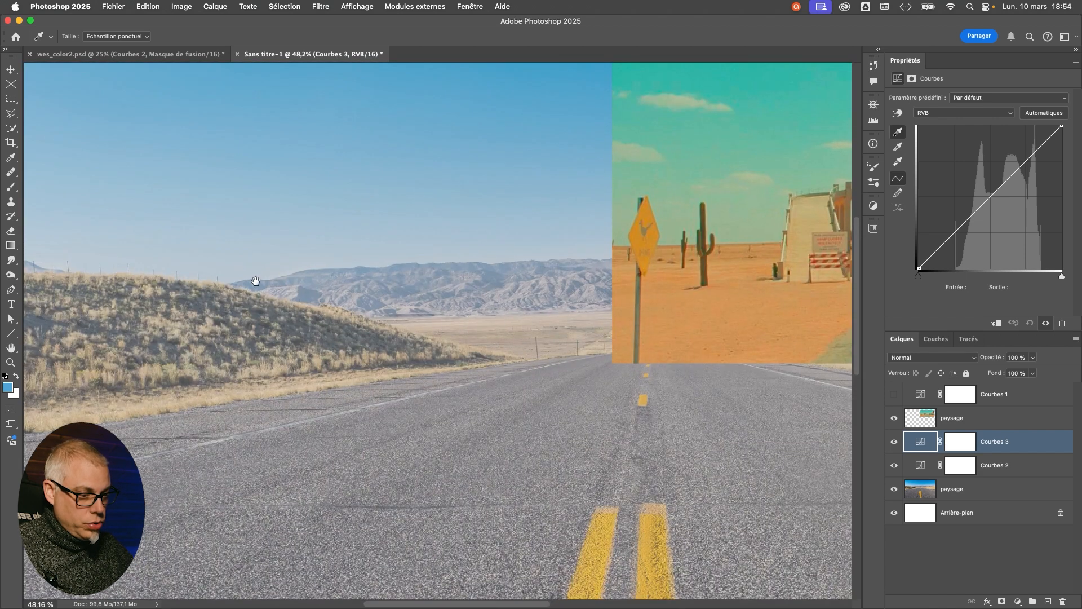
pyautogui.click(298, 339)
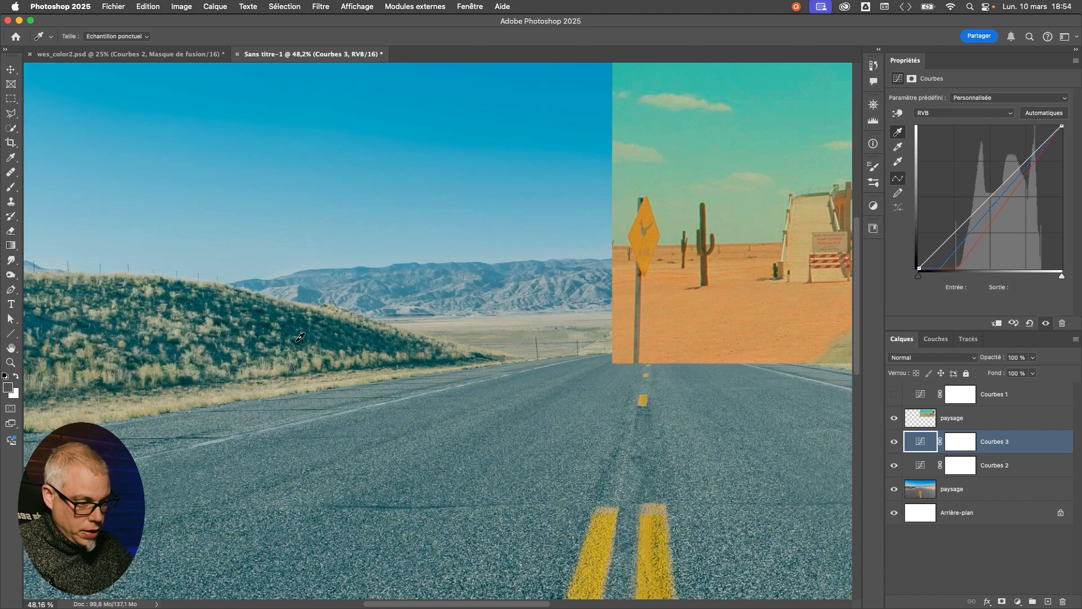
pyautogui.moveTo(448, 307); pyautogui.dragTo(321, 250)
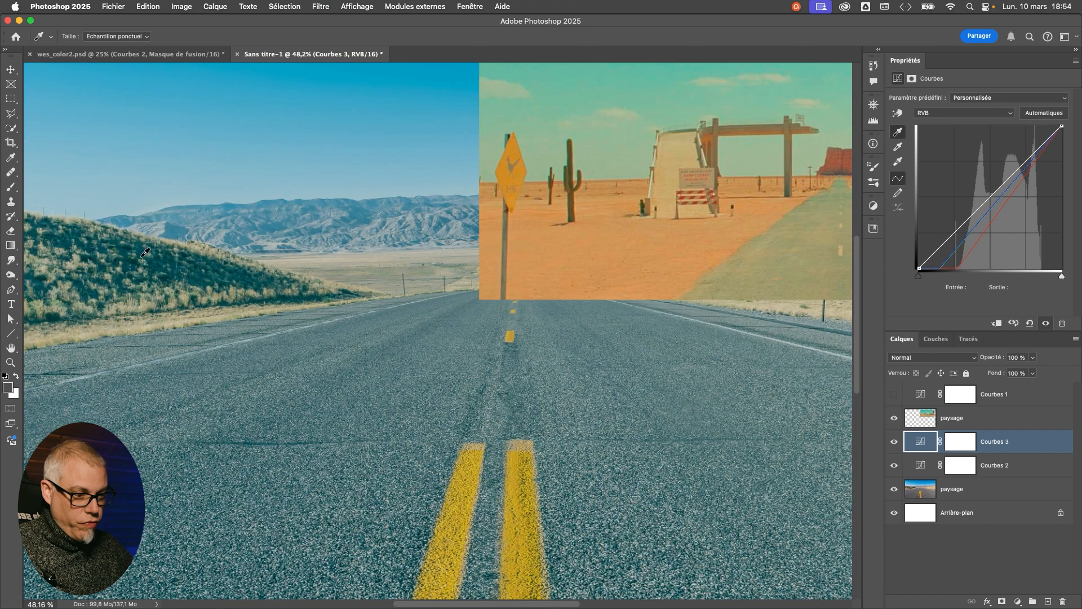
# - Set the Courbes 3 highlight target color to 6db5a7, sampled from the desert reference's teal sky, without saving it as a default
pyautogui.moveTo(584, 290); pyautogui.dragTo(168, 354)
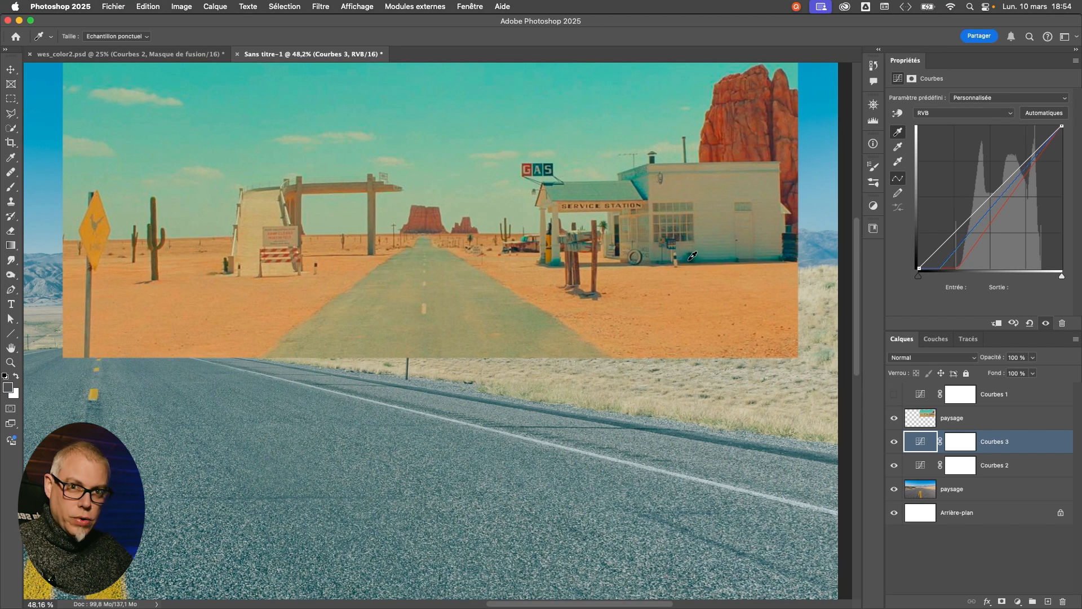
pyautogui.doubleClick(898, 164)
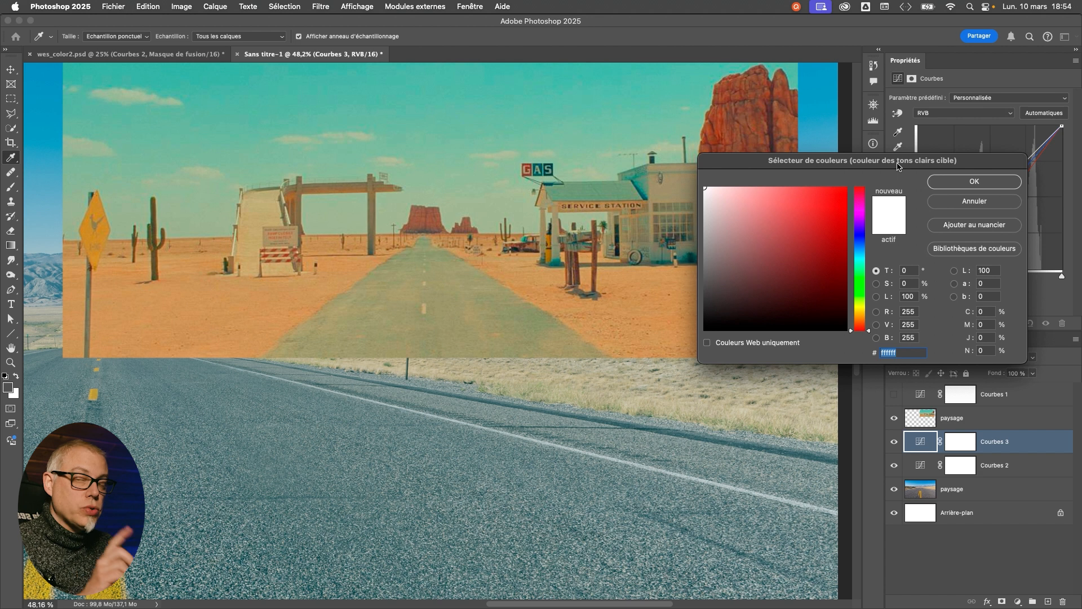
pyautogui.moveTo(896, 159); pyautogui.dragTo(947, 136)
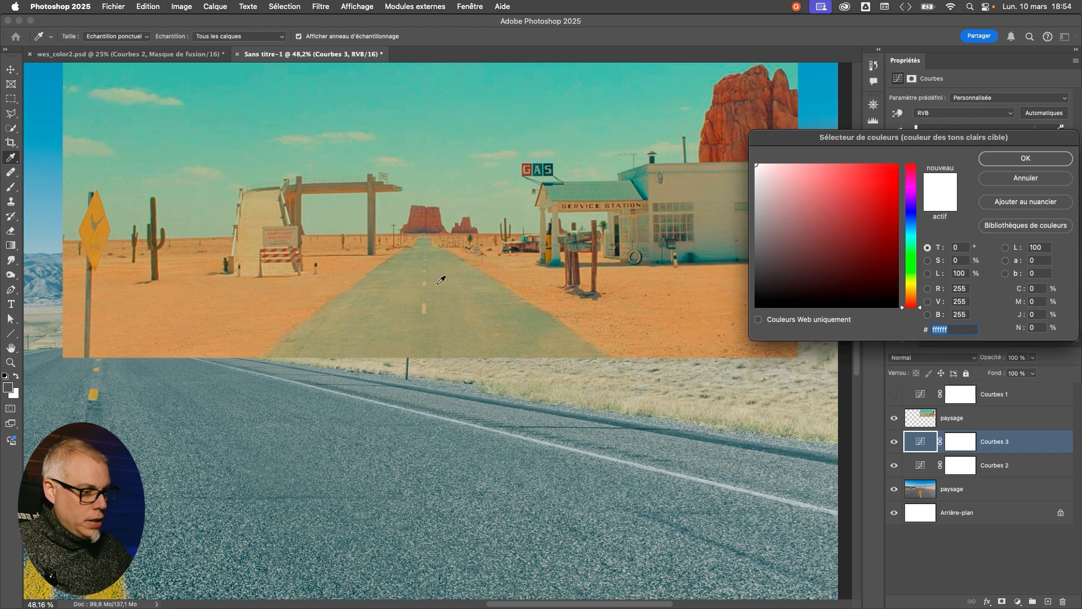
pyautogui.moveTo(350, 276); pyautogui.dragTo(370, 311)
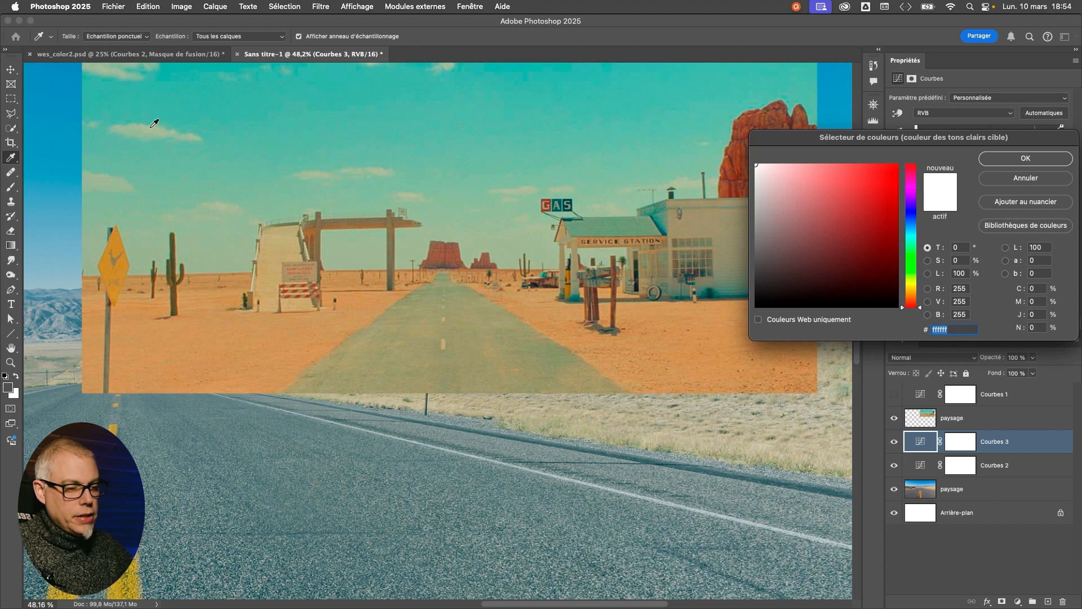
pyautogui.click(213, 259)
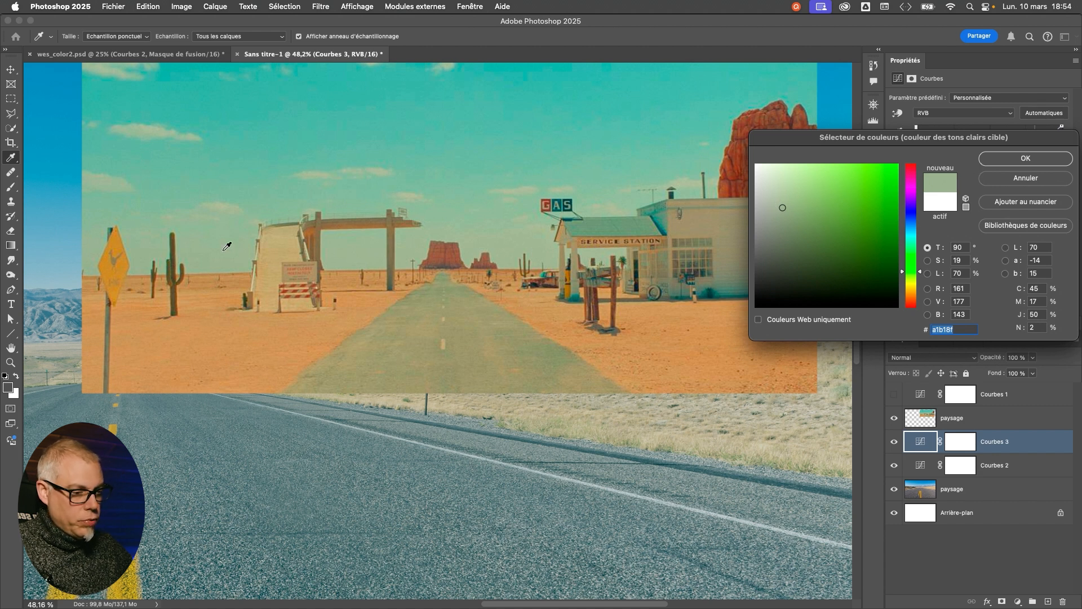
pyautogui.click(198, 251)
pyautogui.click(238, 263)
pyautogui.click(207, 246)
pyautogui.click(143, 267)
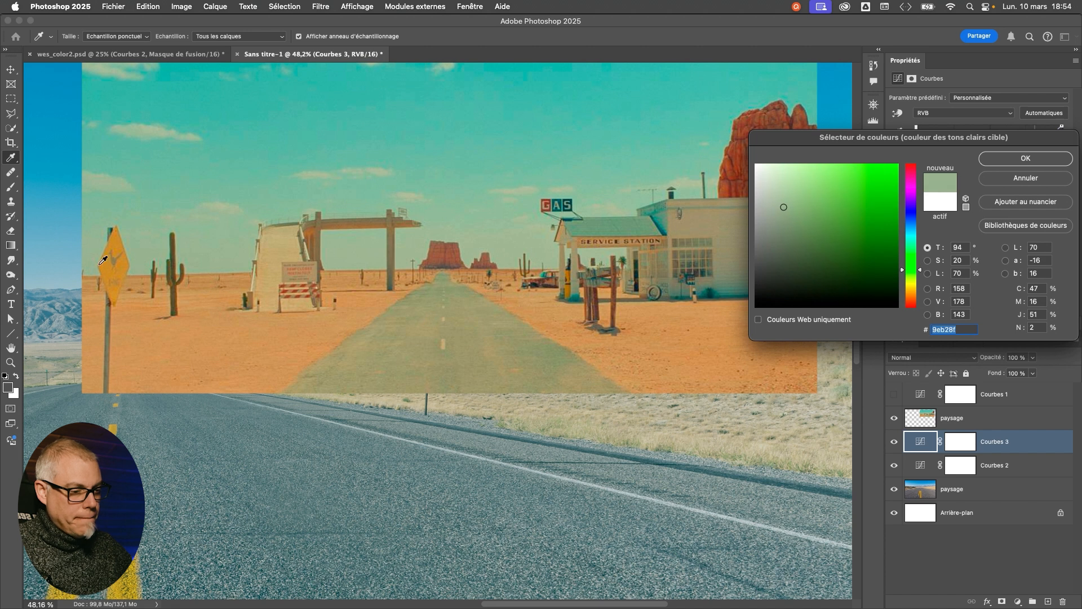
pyautogui.click(362, 260)
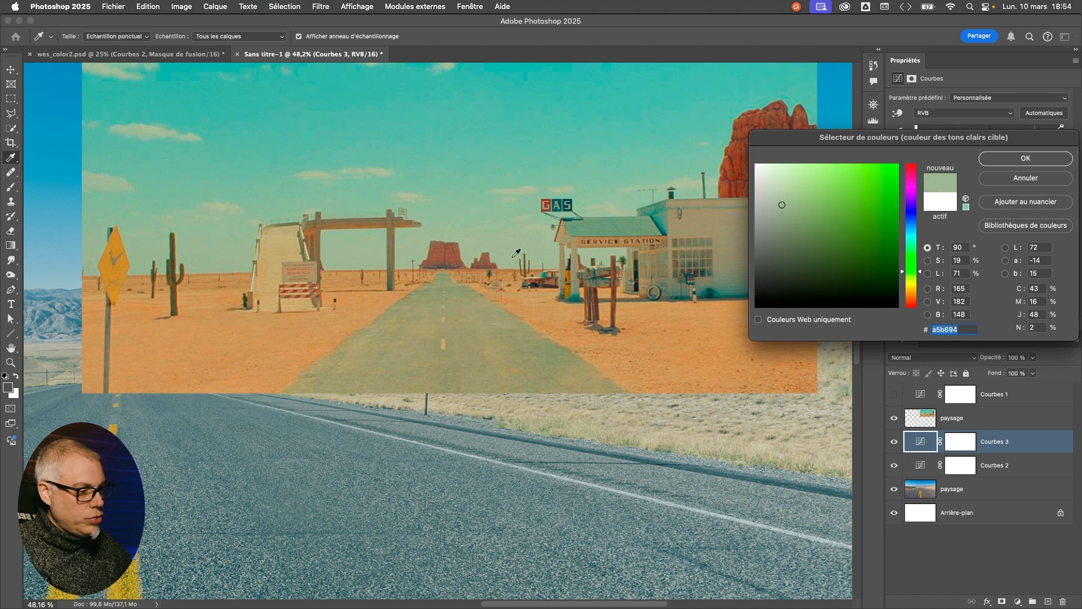
pyautogui.click(543, 254)
pyautogui.click(218, 98)
pyautogui.click(217, 107)
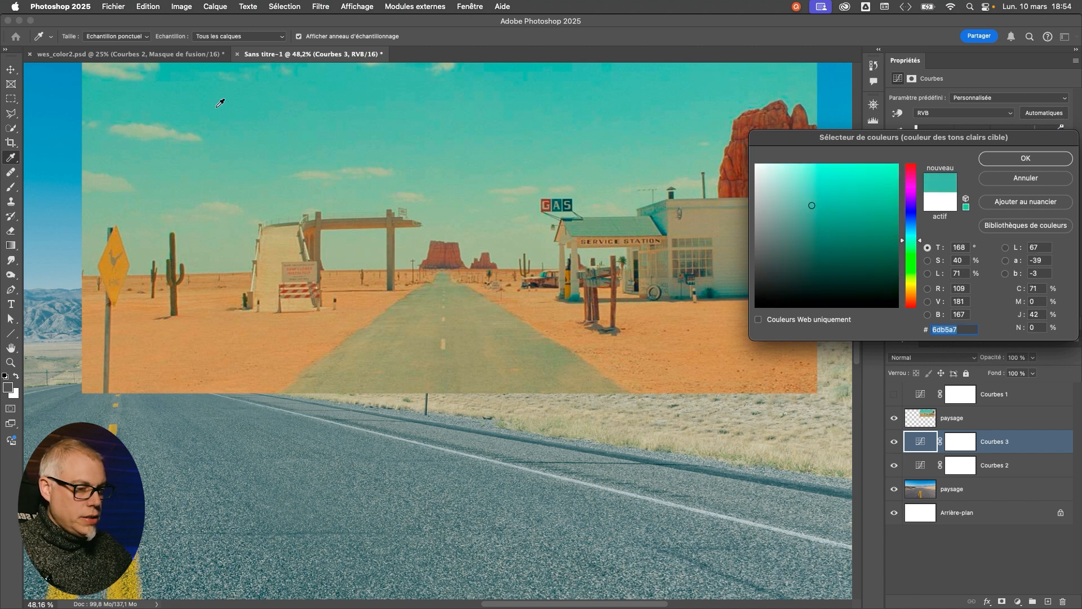
pyautogui.click(1005, 161)
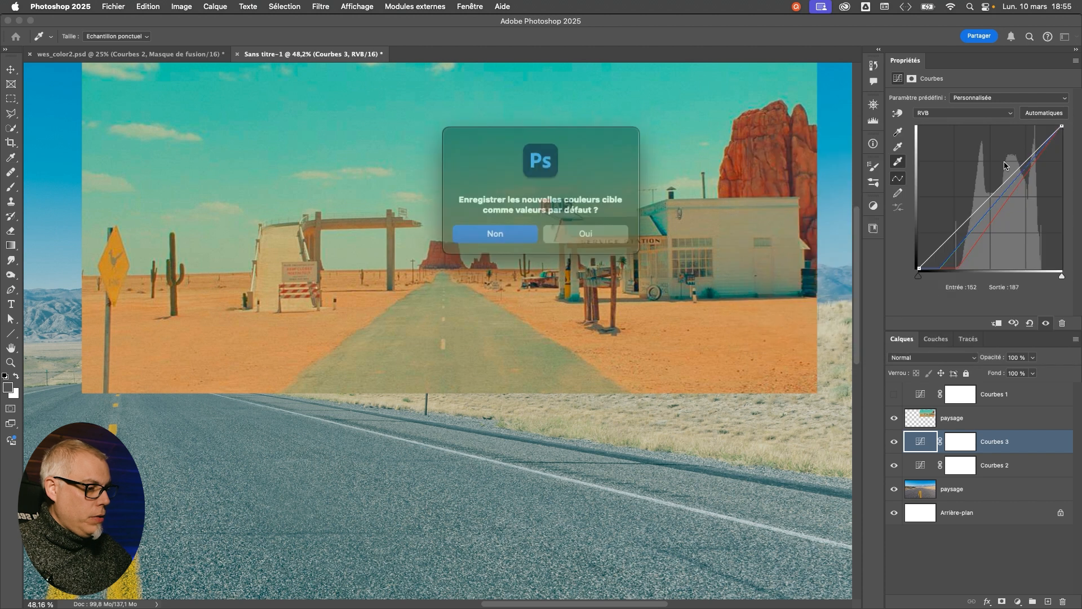
pyautogui.click(501, 229)
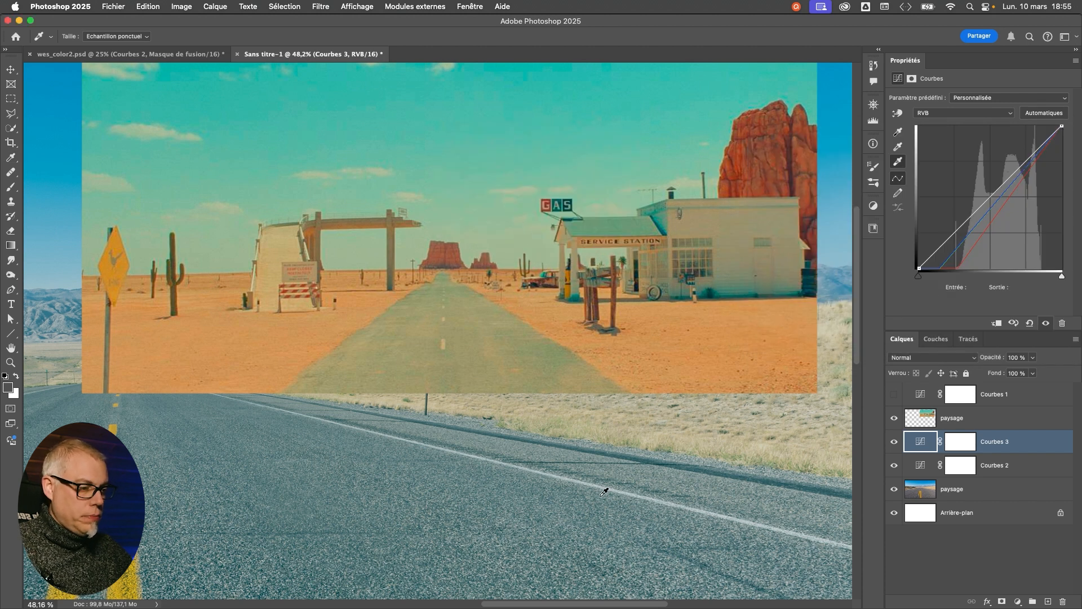
# - Apply the white-point eyedropper to the road photo's blue sky and compare the result with the desert reference
pyautogui.hscroll(-10, 603, 492)
pyautogui.scroll(2, 603, 492)
pyautogui.moveTo(661, 440); pyautogui.dragTo(658, 438)
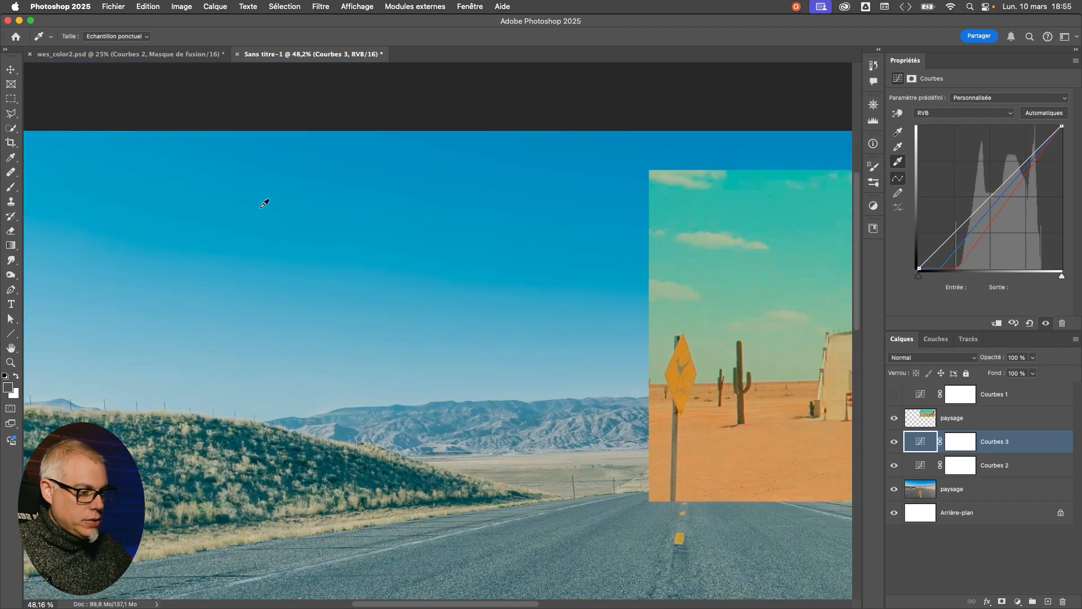
pyautogui.click(278, 238)
pyautogui.moveTo(442, 302); pyautogui.dragTo(333, 215)
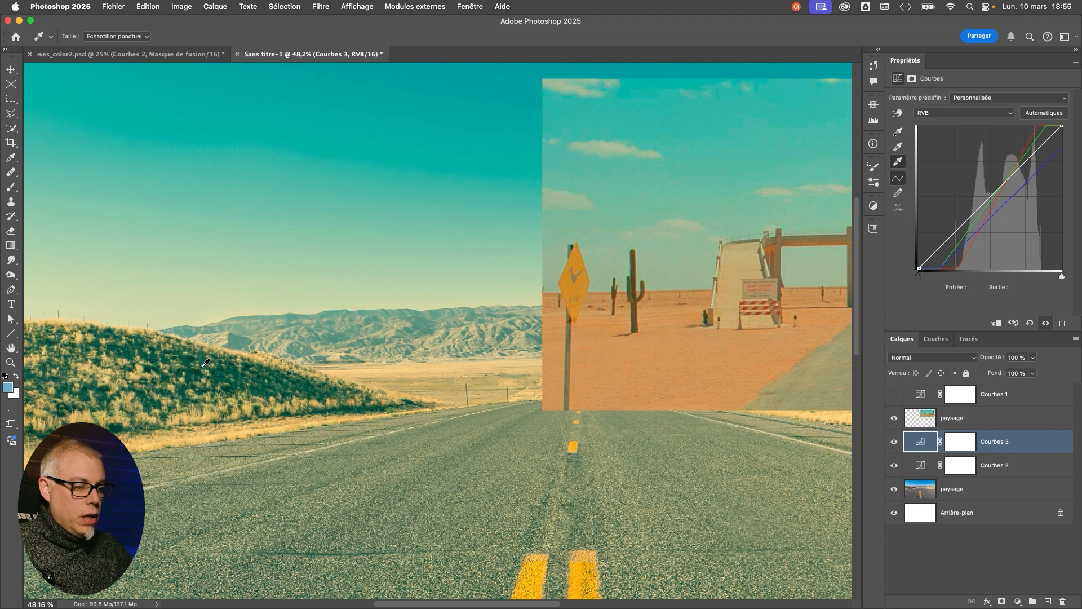
pyautogui.moveTo(550, 333); pyautogui.dragTo(26, 349)
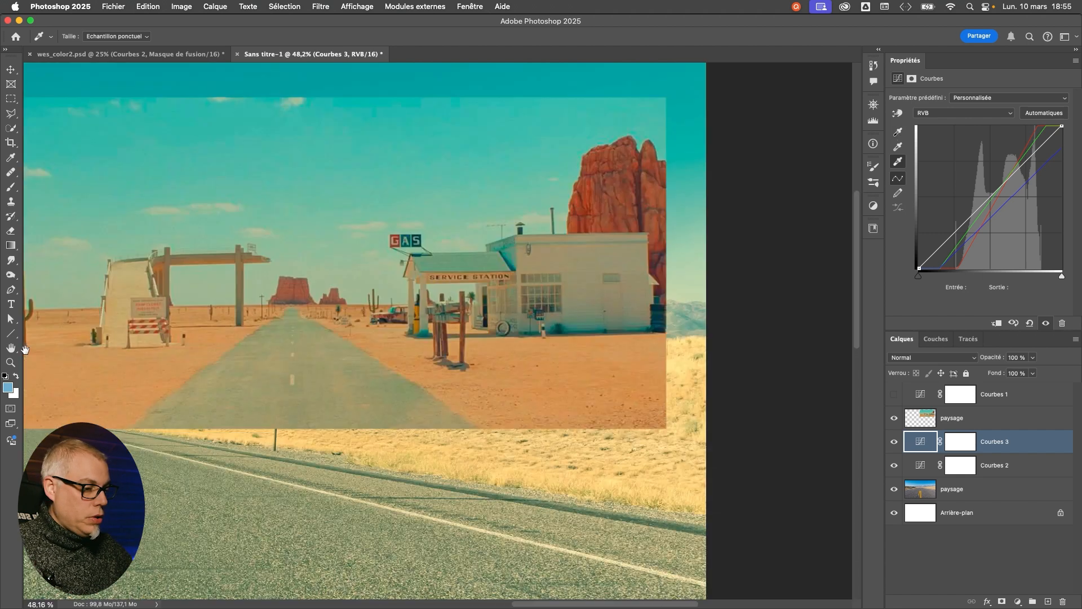
pyautogui.moveTo(205, 338); pyautogui.dragTo(616, 397)
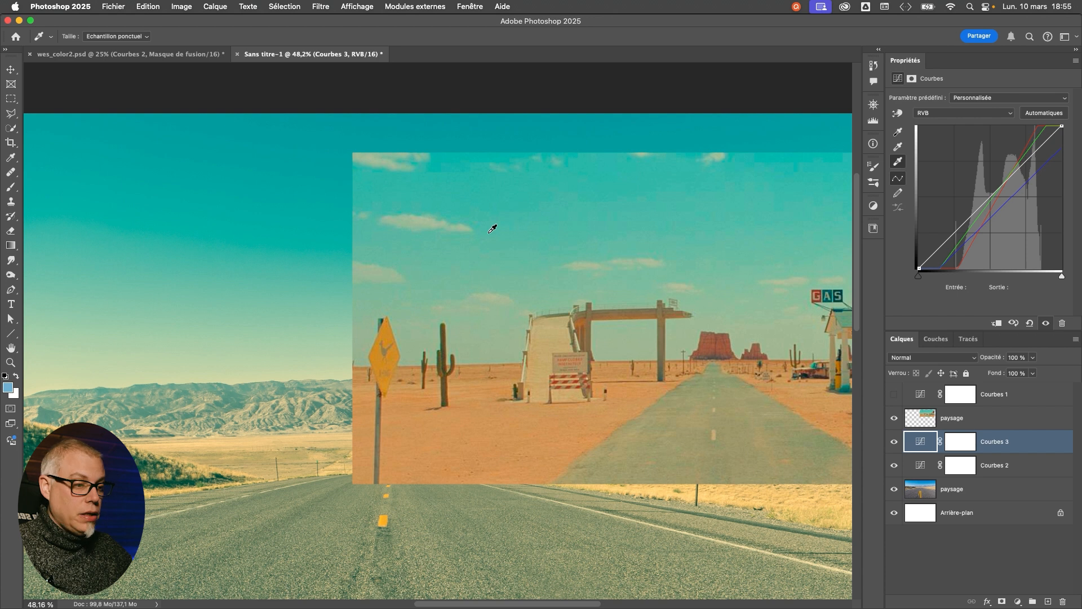
pyautogui.hscroll(-5, 529, 261)
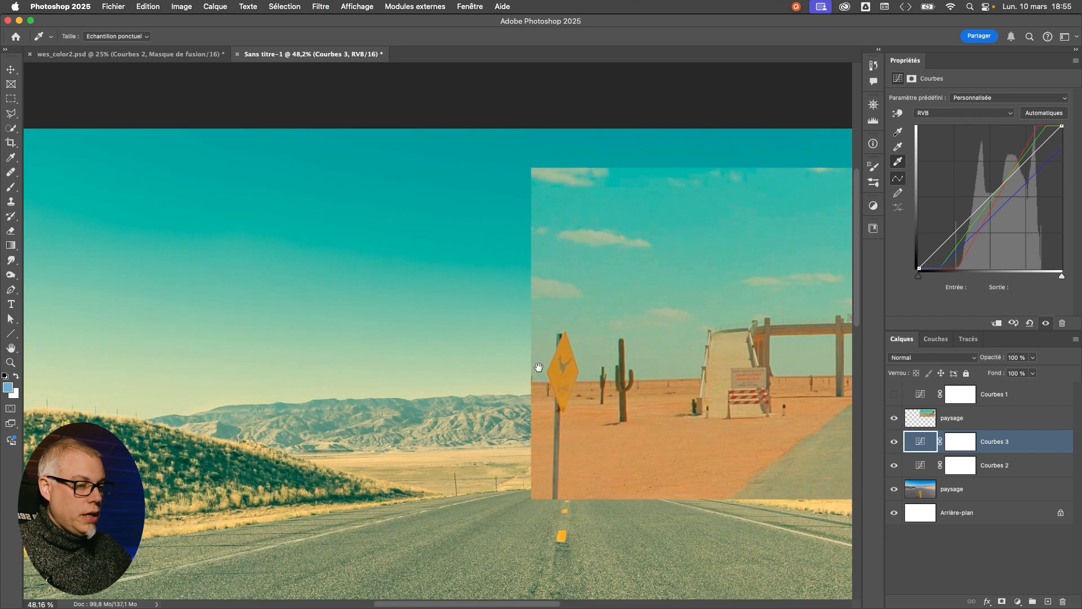
# - Set the Courbes 3 midtone target color to 9c996e, sampled from the desert reference's road and fine-tuned, without saving it as a default
pyautogui.hscroll(13, 538, 367)
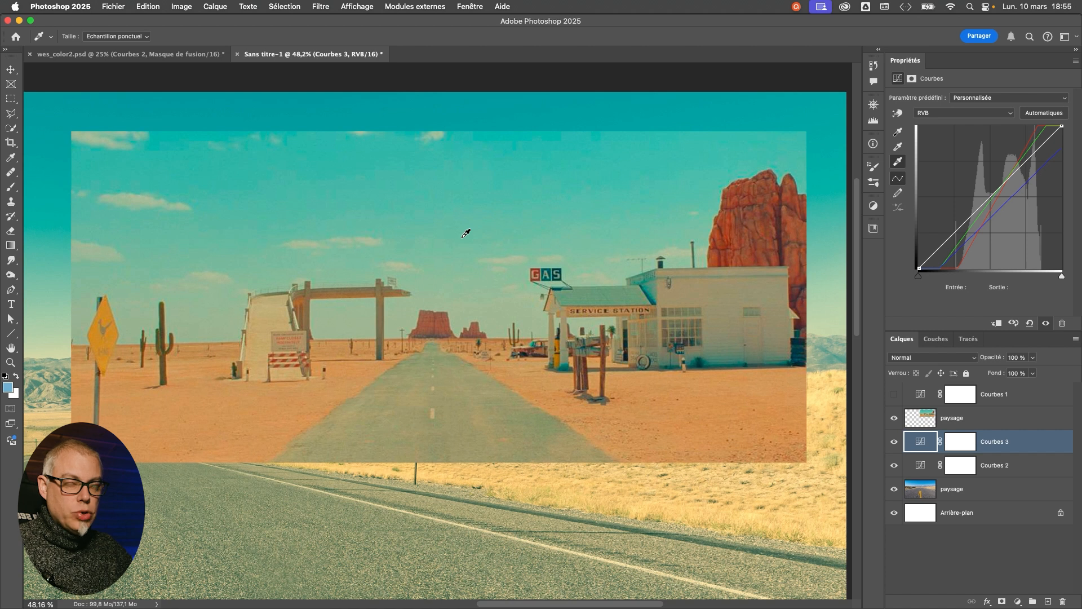
pyautogui.hscroll(2, 482, 386)
pyautogui.doubleClick(897, 160)
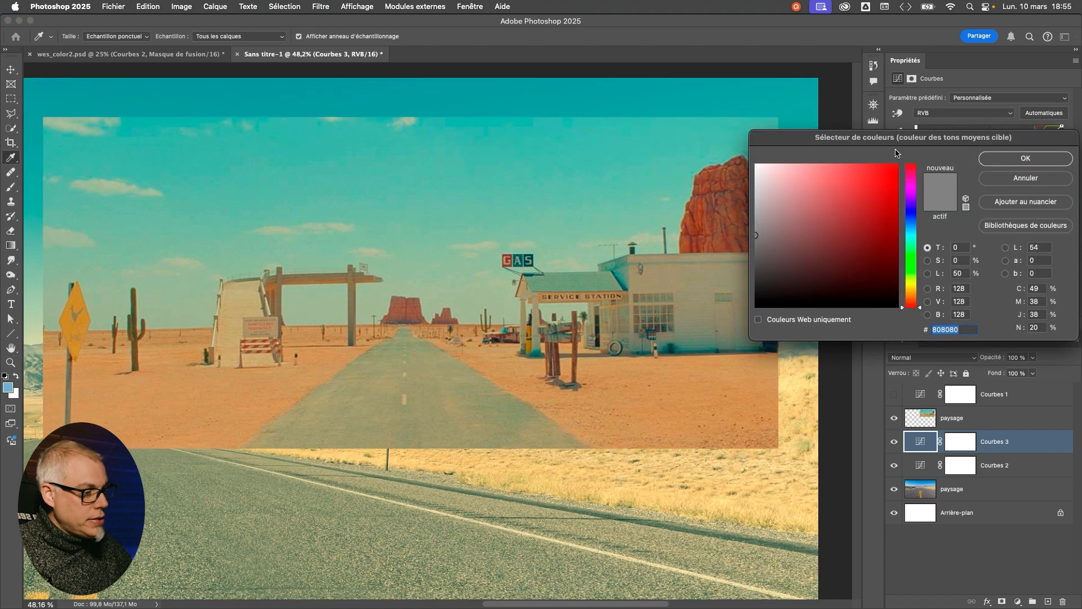
pyautogui.moveTo(908, 140); pyautogui.dragTo(866, 314)
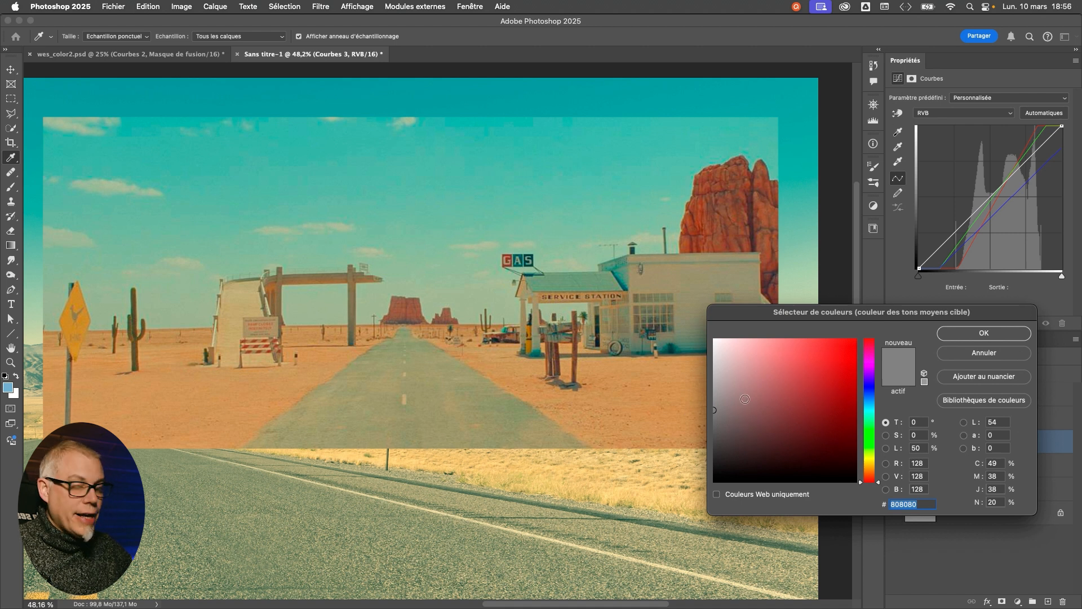
pyautogui.moveTo(854, 316); pyautogui.dragTo(825, 283)
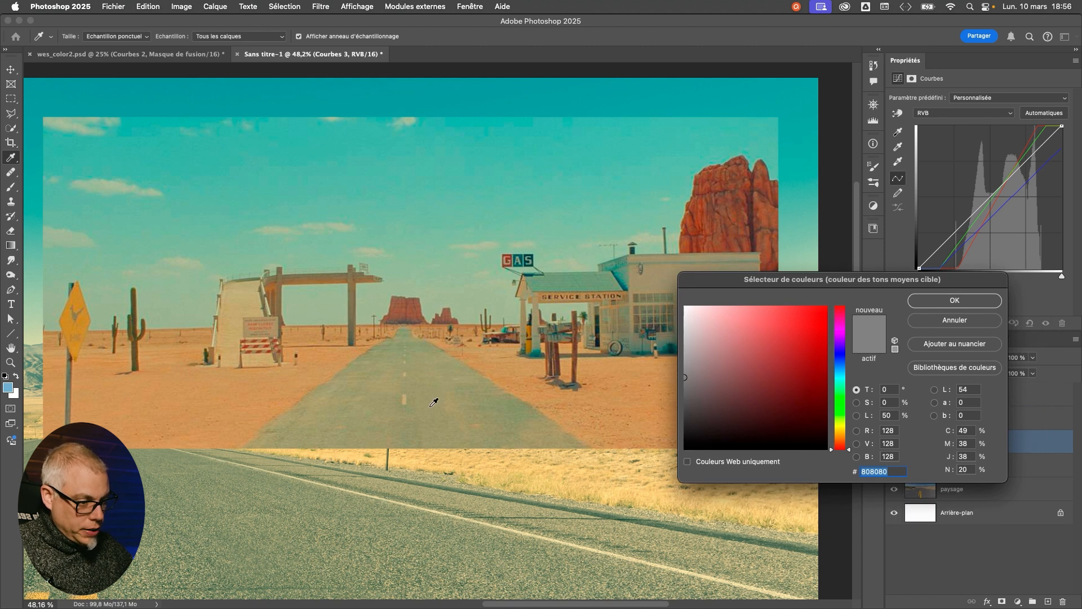
pyautogui.click(433, 402)
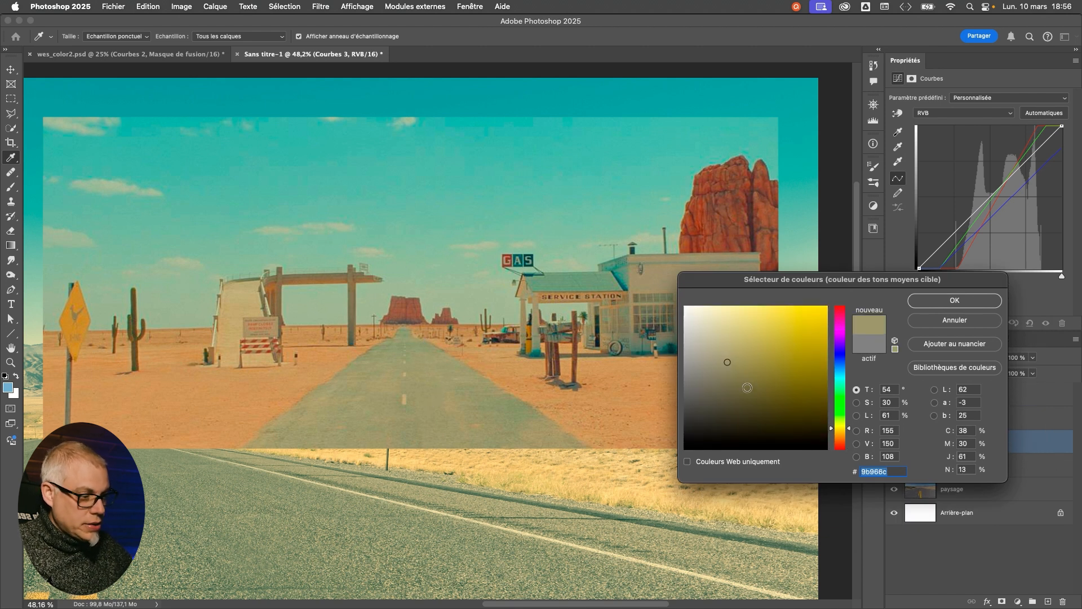
pyautogui.click(434, 403)
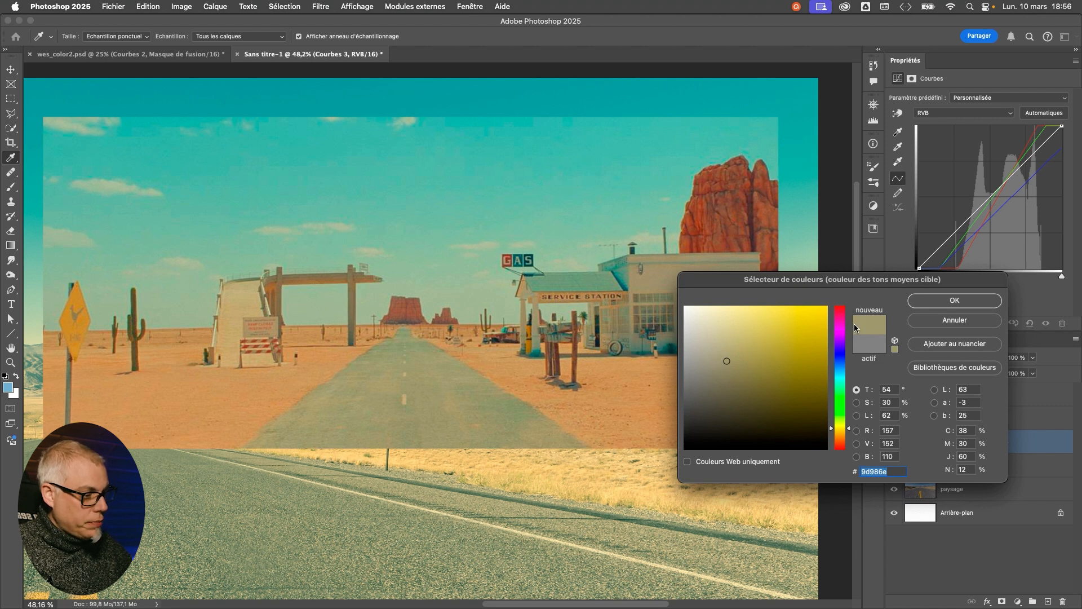
pyautogui.click(728, 362)
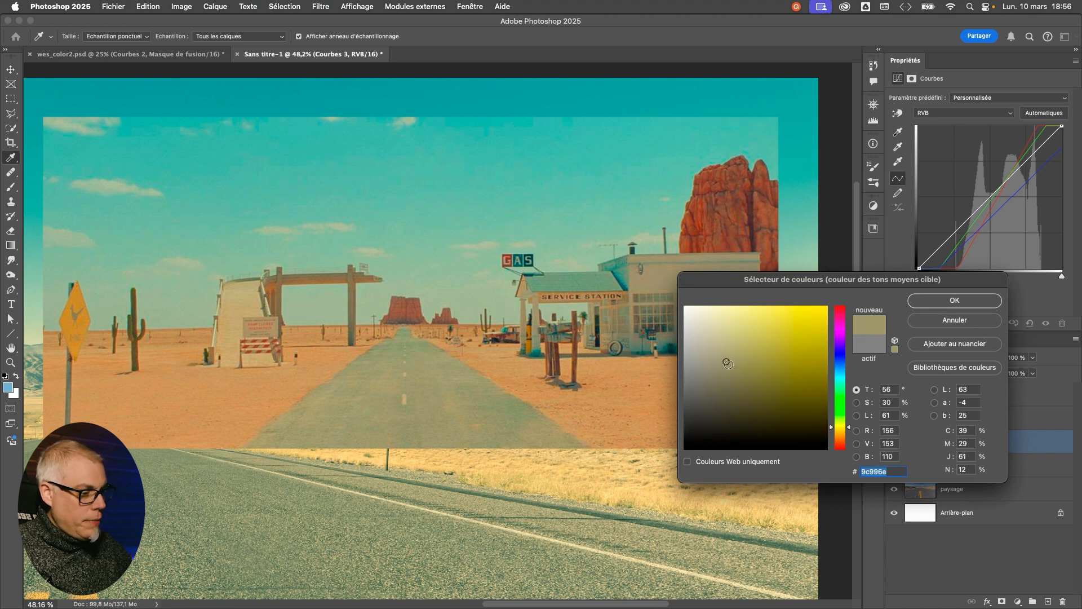
pyautogui.click(930, 306)
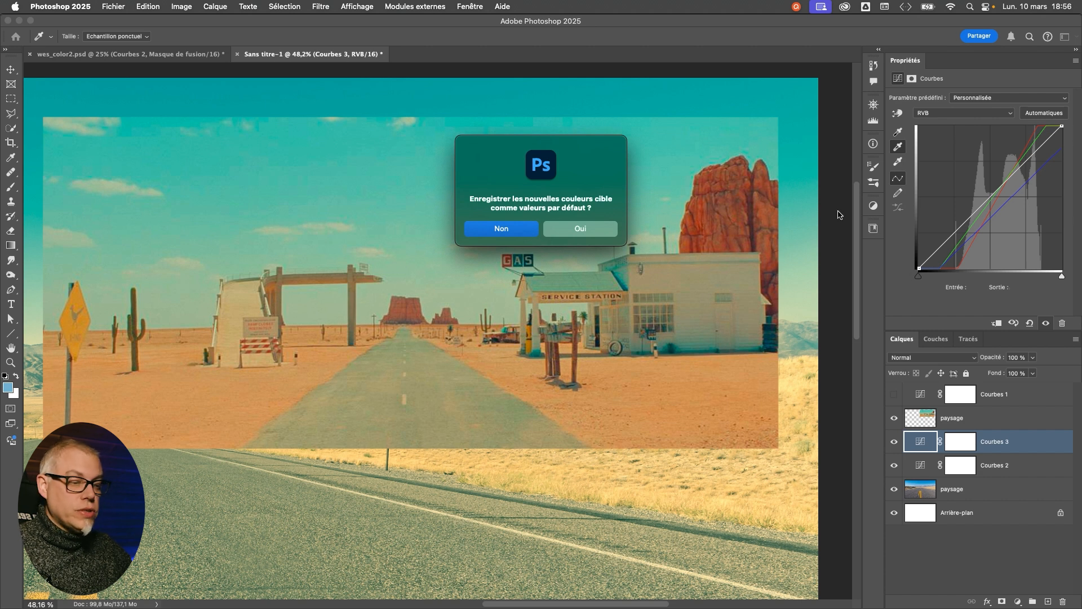
pyautogui.click(491, 231)
# - Apply the gray-point eyedropper to the road photo's asphalt, resampling nearby spots to bring its tone closer to the desert reference
pyautogui.moveTo(242, 373); pyautogui.dragTo(635, 151)
pyautogui.moveTo(264, 492); pyautogui.dragTo(471, 404)
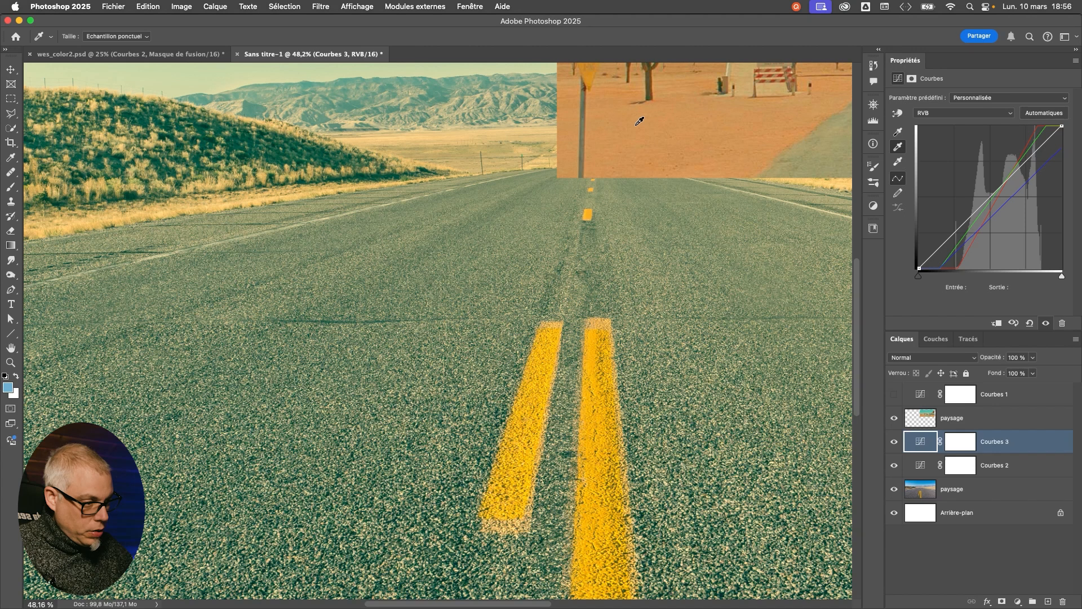
pyautogui.click(359, 403)
pyautogui.scroll(5, 556, 395)
pyautogui.hscroll(8, 557, 394)
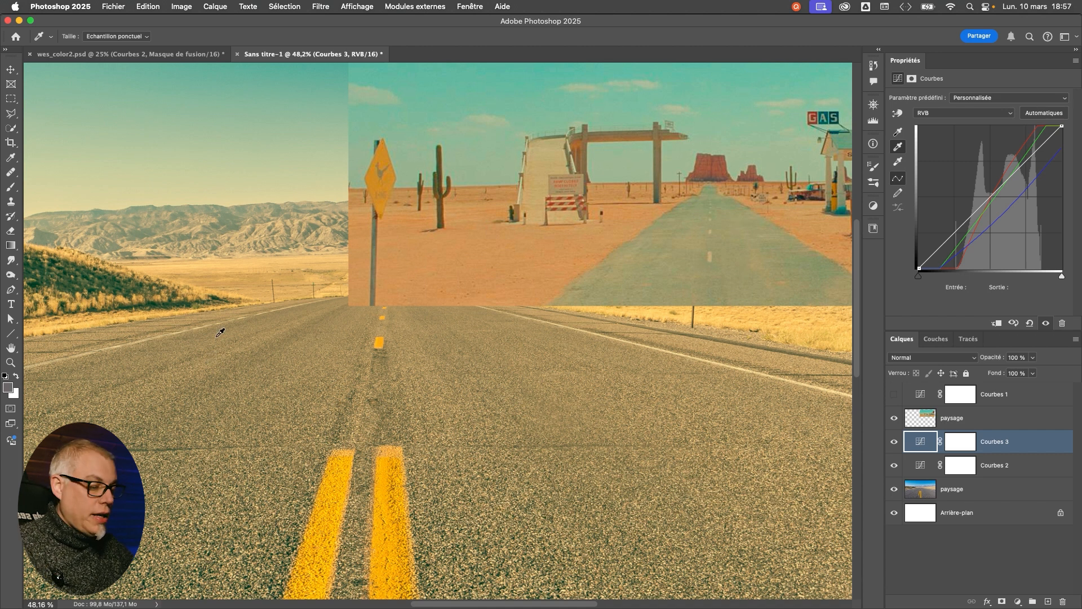
pyautogui.click(344, 408)
pyautogui.moveTo(386, 420); pyautogui.dragTo(369, 426)
pyautogui.moveTo(369, 426); pyautogui.dragTo(479, 386)
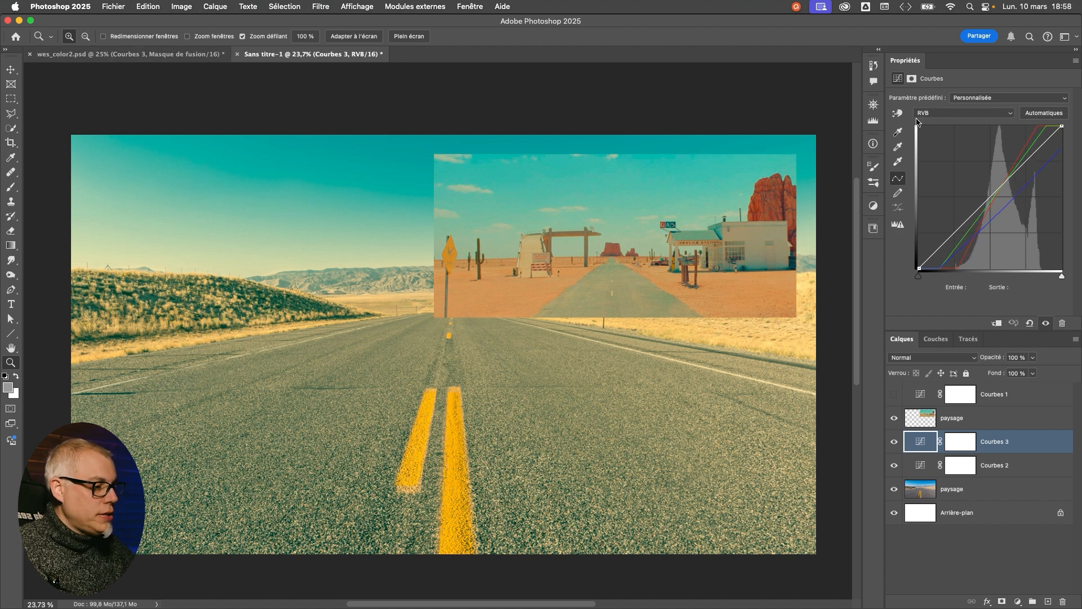
# - In the Courbes 3 red channel, set the highlight point to input 255, output 255 and the midpoint to input 141, output 124
pyautogui.click(931, 114)
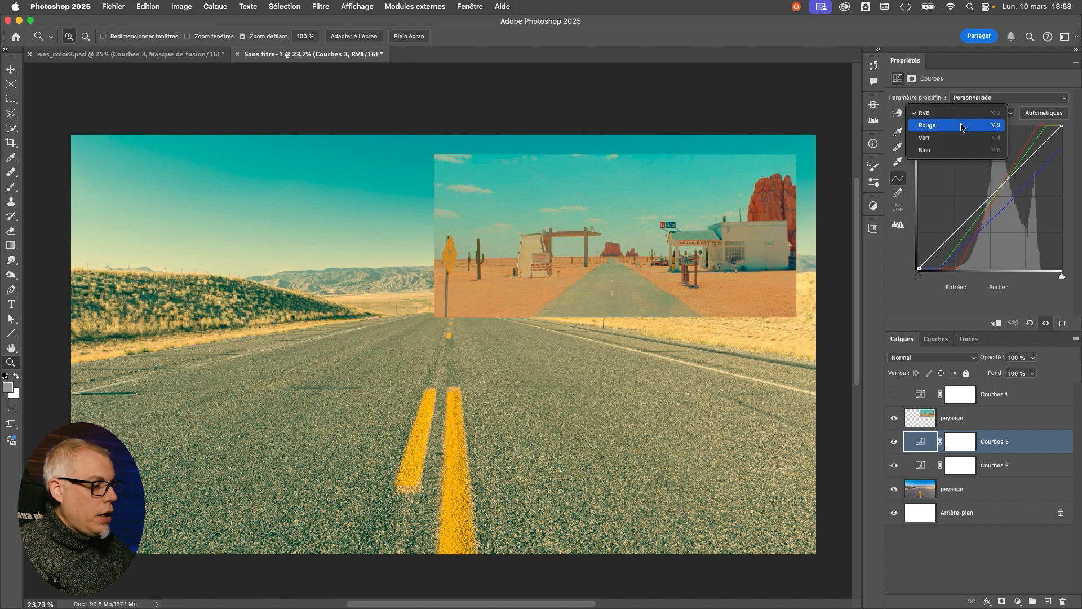
pyautogui.click(929, 126)
pyautogui.moveTo(1040, 126); pyautogui.dragTo(1065, 125)
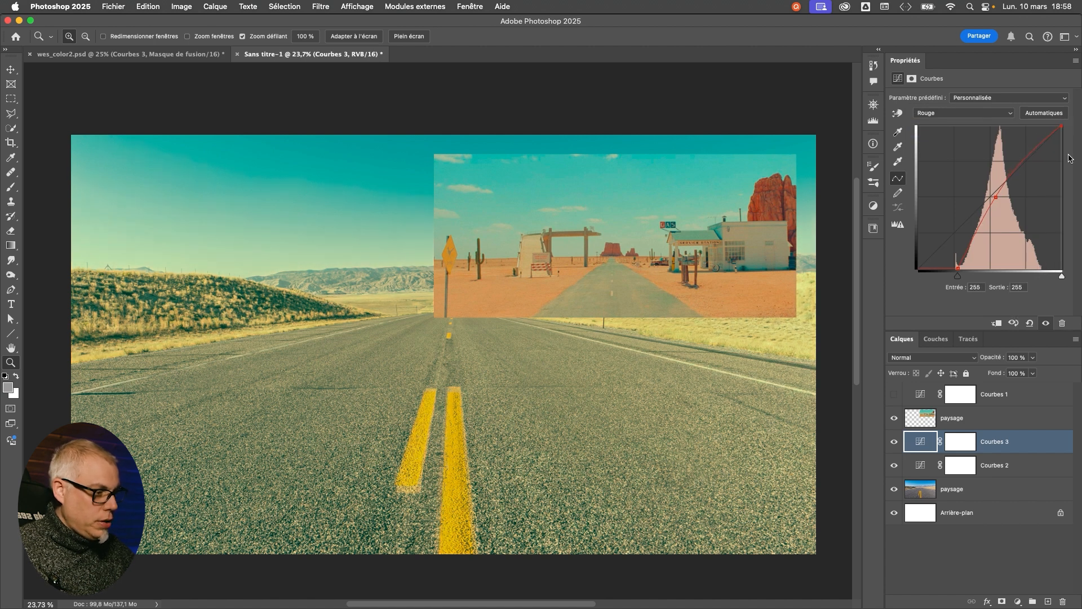
pyautogui.moveTo(997, 195); pyautogui.dragTo(998, 199)
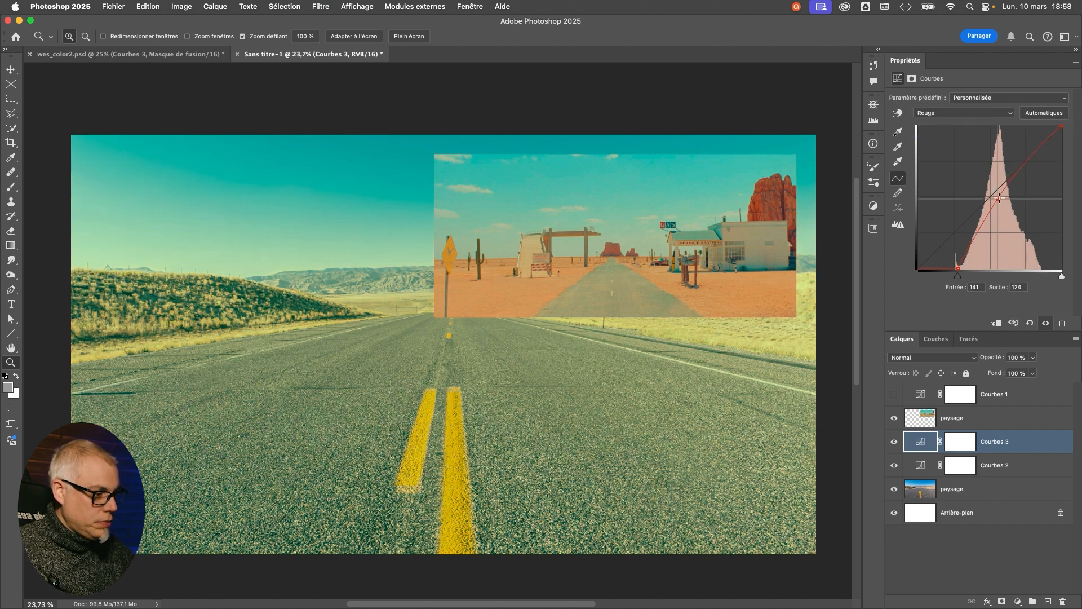
# - In the Courbes 3 green channel, set the highlight point to input 255, output 226 and the midpoint to input 140, output 122
pyautogui.click(936, 113)
pyautogui.click(931, 123)
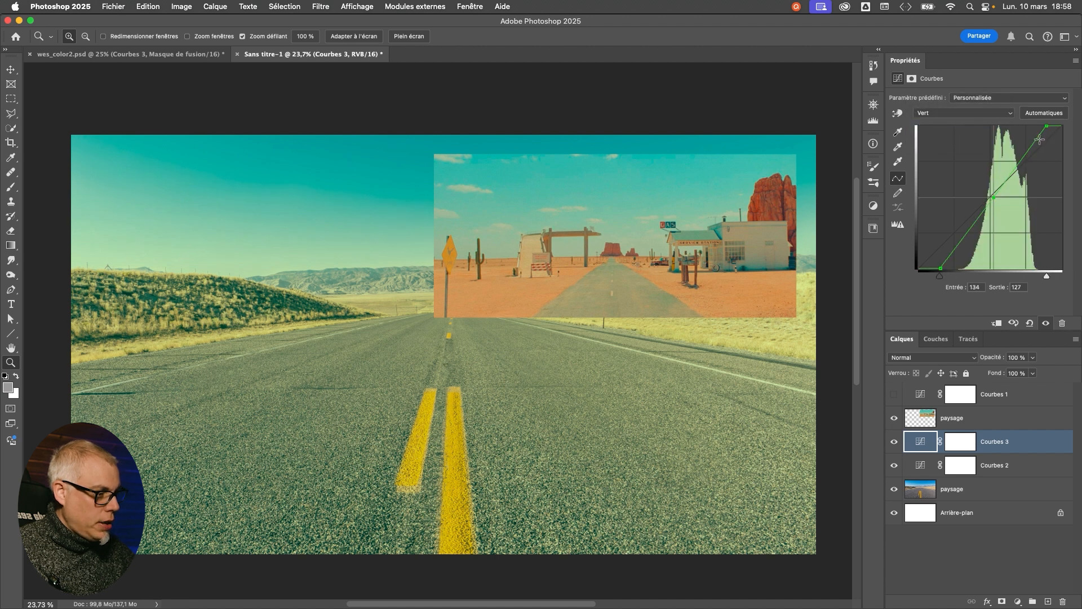
pyautogui.moveTo(1046, 126); pyautogui.dragTo(1074, 144)
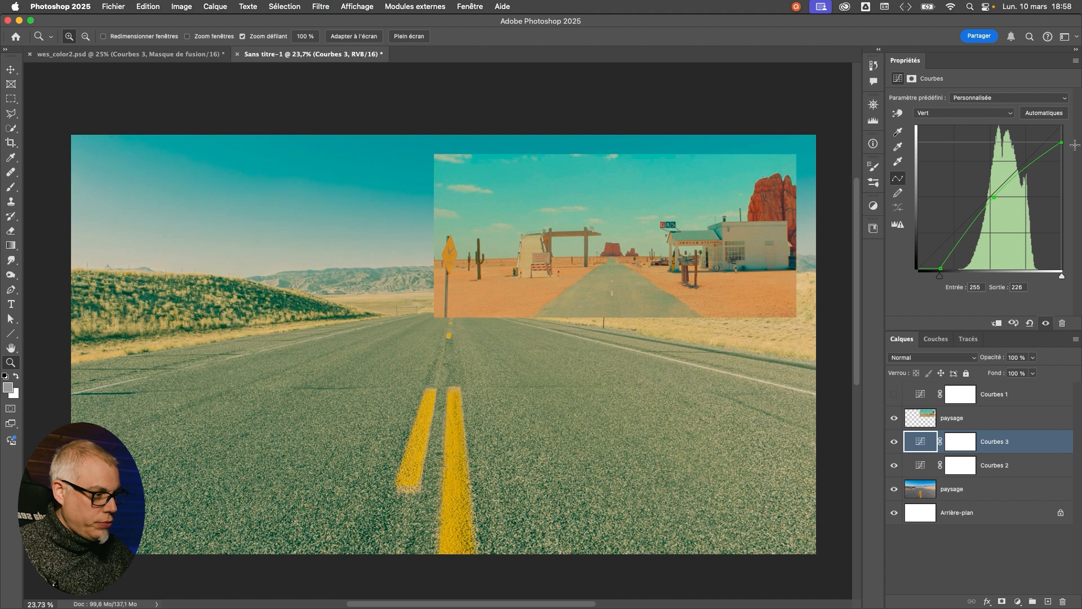
pyautogui.moveTo(994, 198); pyautogui.dragTo(998, 201)
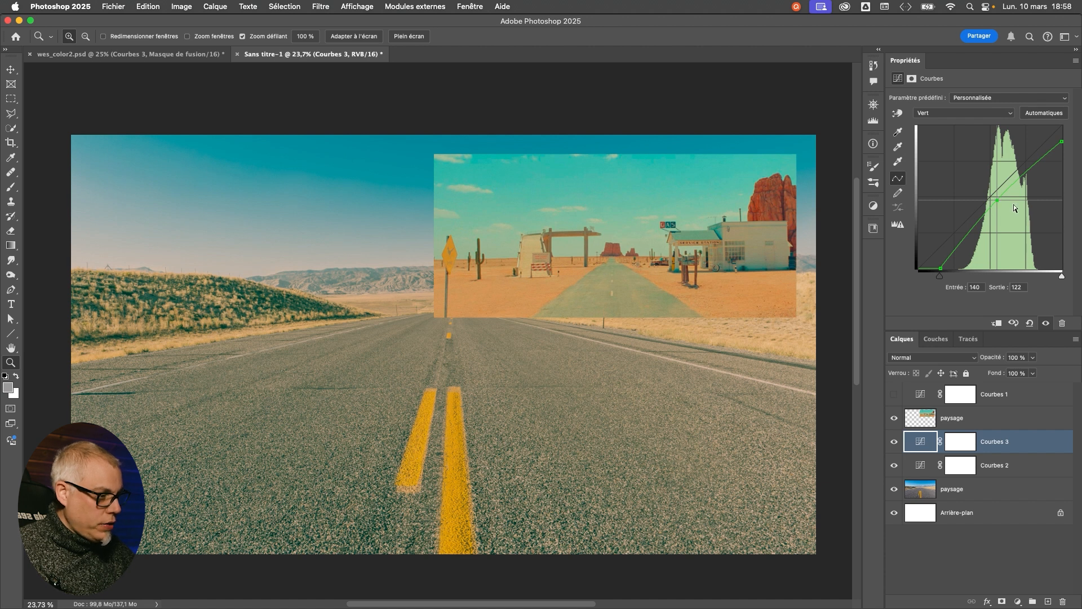
# - Set the blue curve's midpoint to input 149, output 103, and lower the red curve's highlight output to 225 along with its midpoint
pyautogui.hotkey('alt', '5')
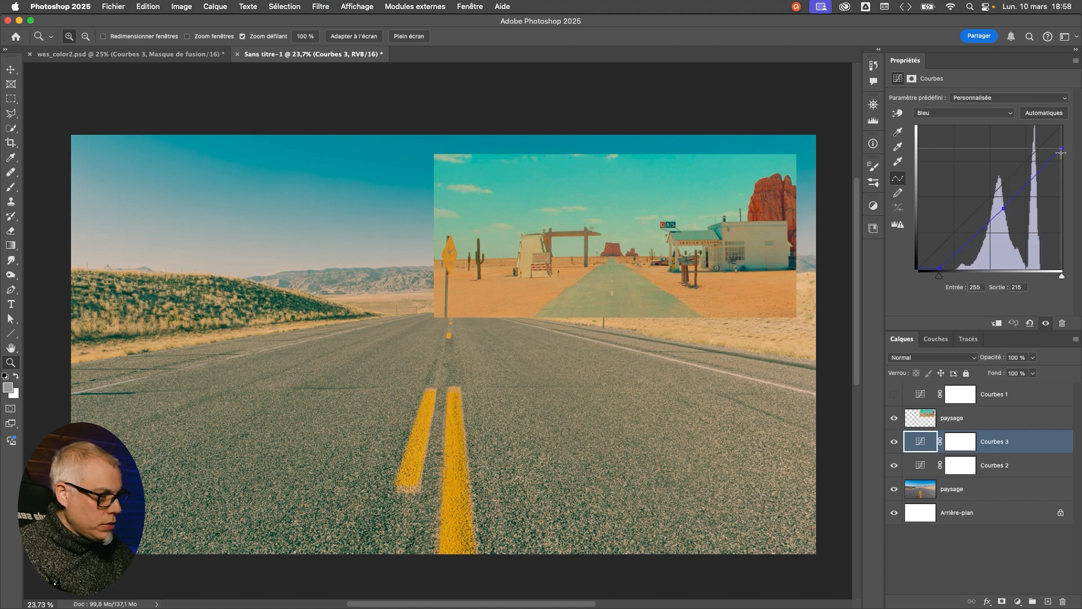
pyautogui.moveTo(1003, 208); pyautogui.dragTo(1001, 210)
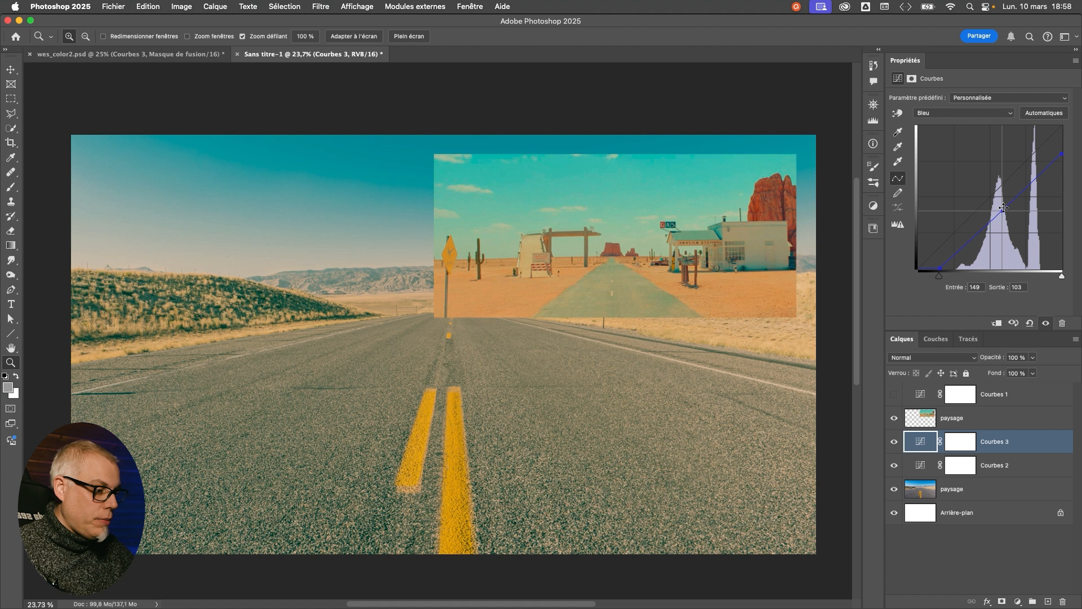
pyautogui.click(1061, 154)
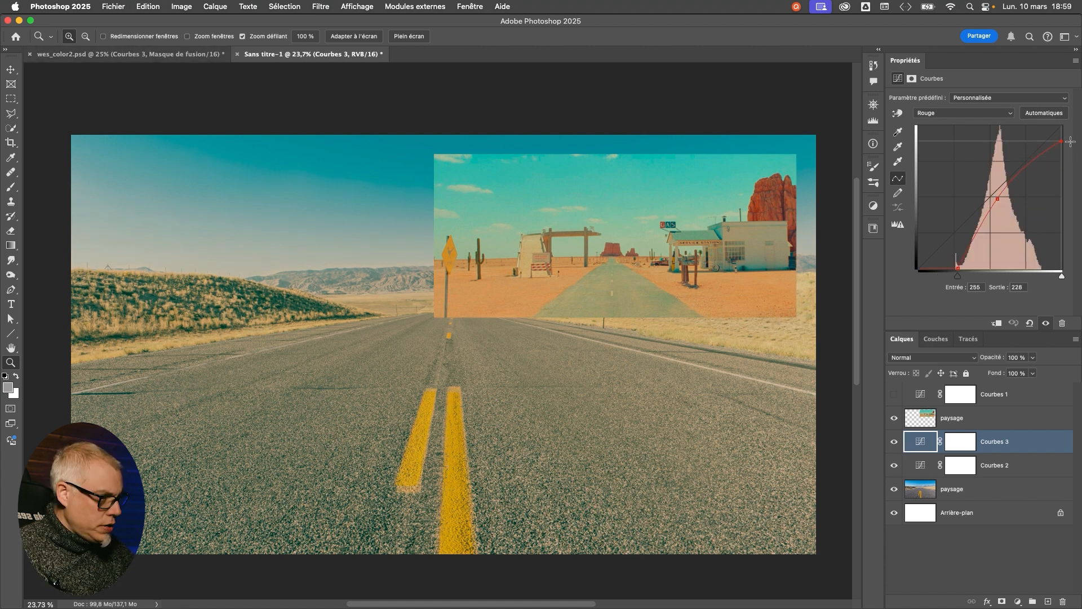
pyautogui.moveTo(1071, 141); pyautogui.dragTo(1071, 143)
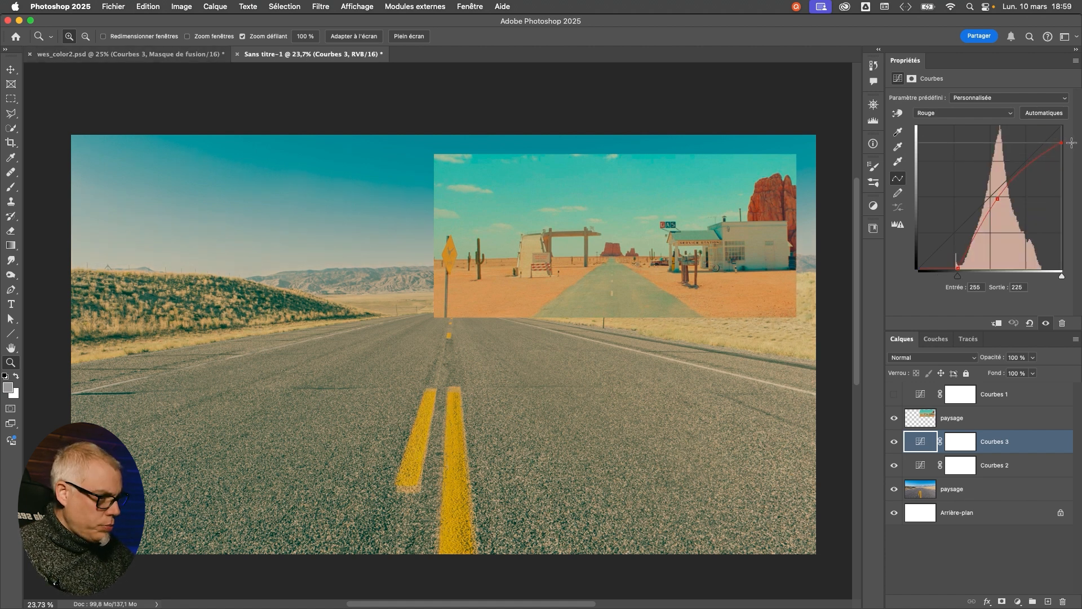
pyautogui.moveTo(996, 198); pyautogui.dragTo(1001, 200)
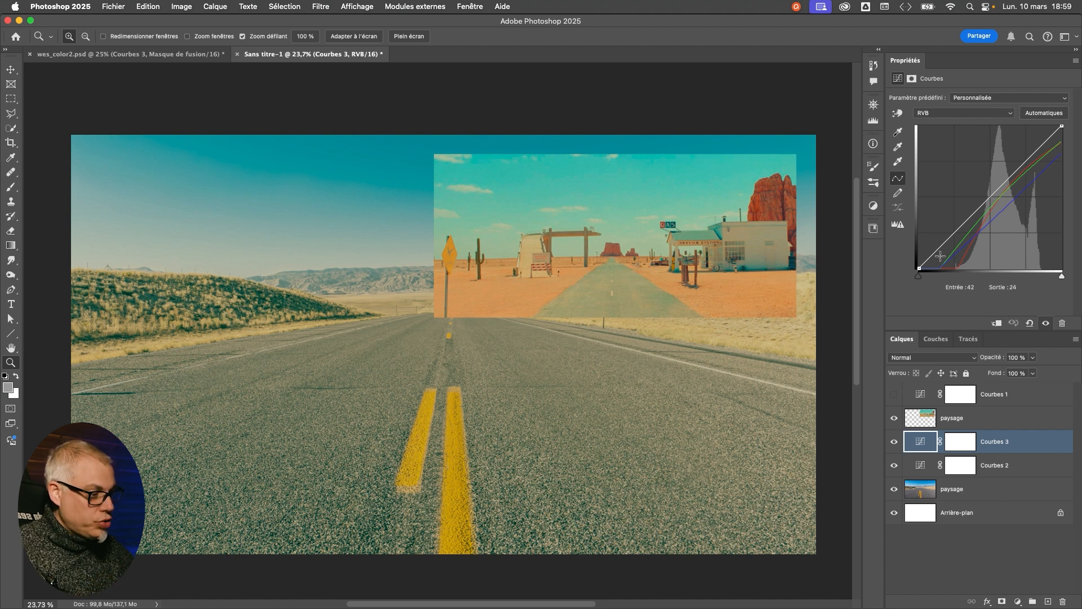
# - Lift the black point of the Courbes 3 composite RGB curve slightly and add a midpoint at input 125, output 141
pyautogui.moveTo(917, 270); pyautogui.dragTo(919, 259)
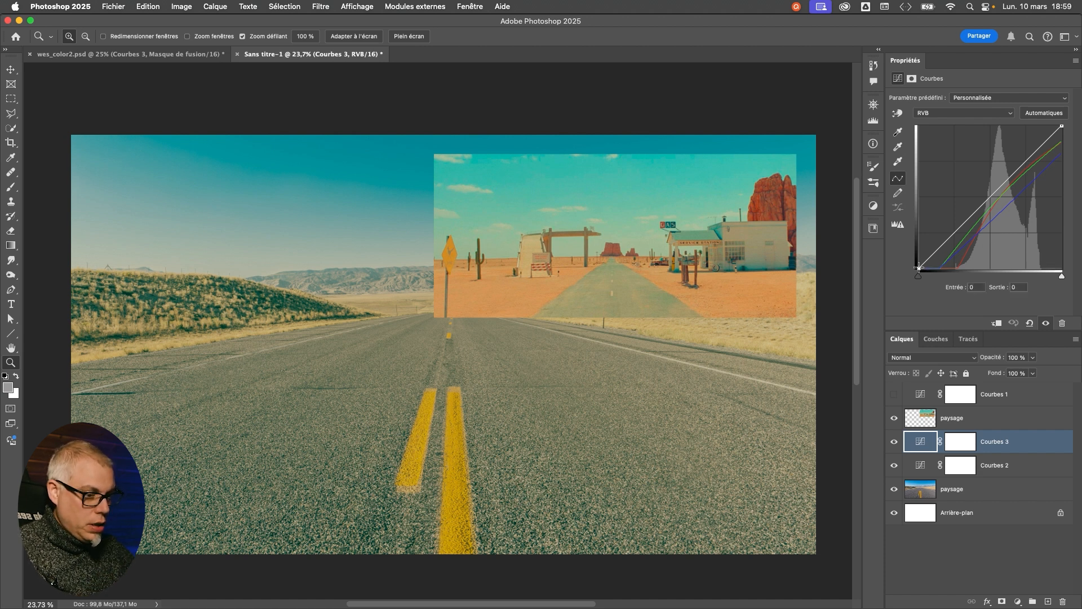
pyautogui.click(989, 193)
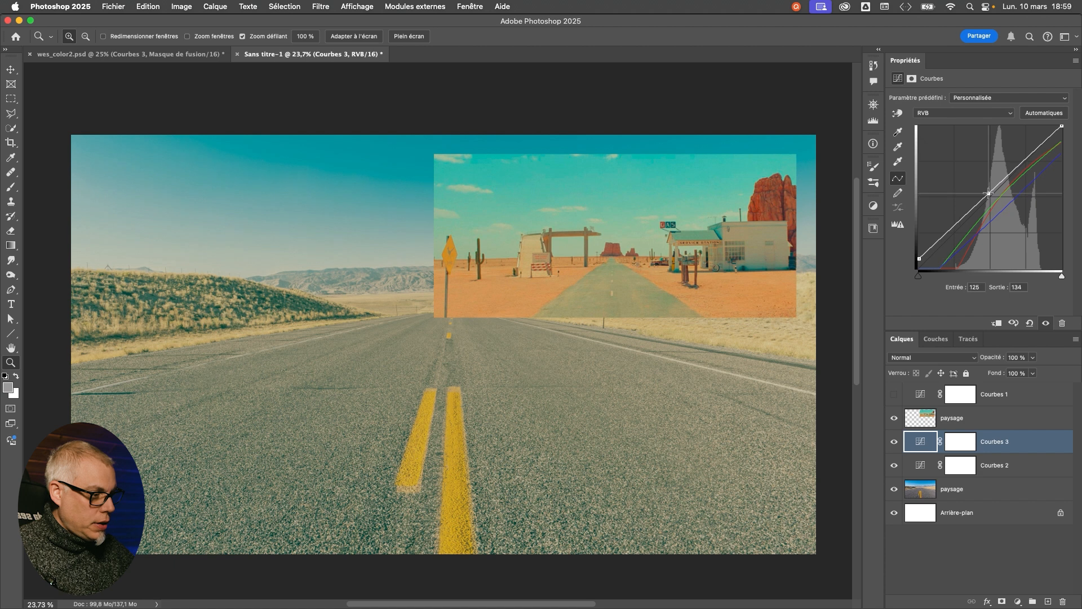
pyautogui.moveTo(988, 189); pyautogui.dragTo(989, 188)
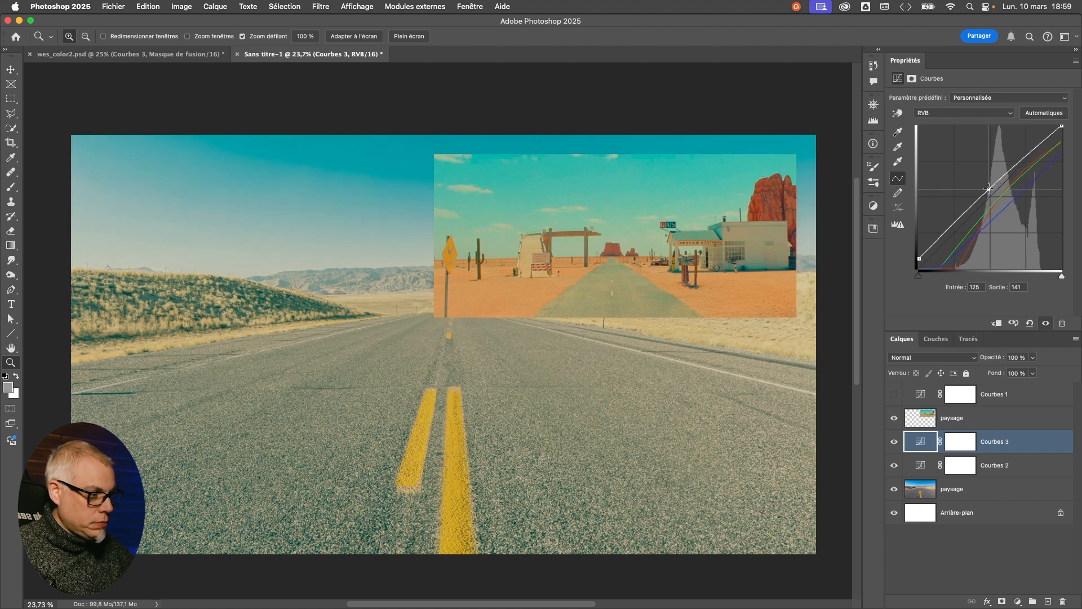
# - Raise the highlight output of the Courbes 3 green channel slightly
pyautogui.click(964, 112)
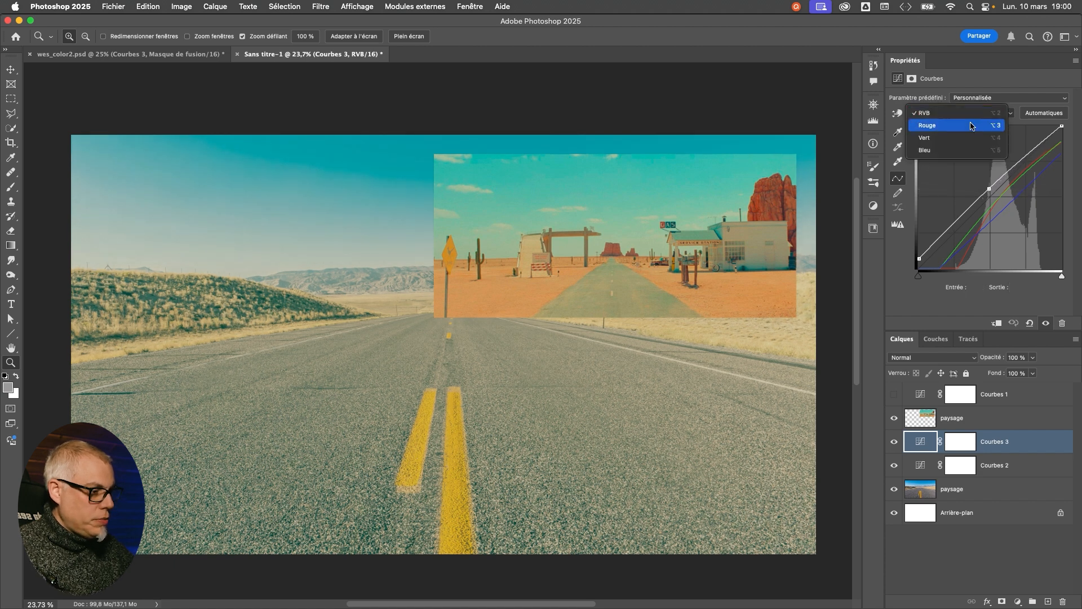
pyautogui.click(951, 139)
pyautogui.moveTo(1060, 142); pyautogui.dragTo(1069, 136)
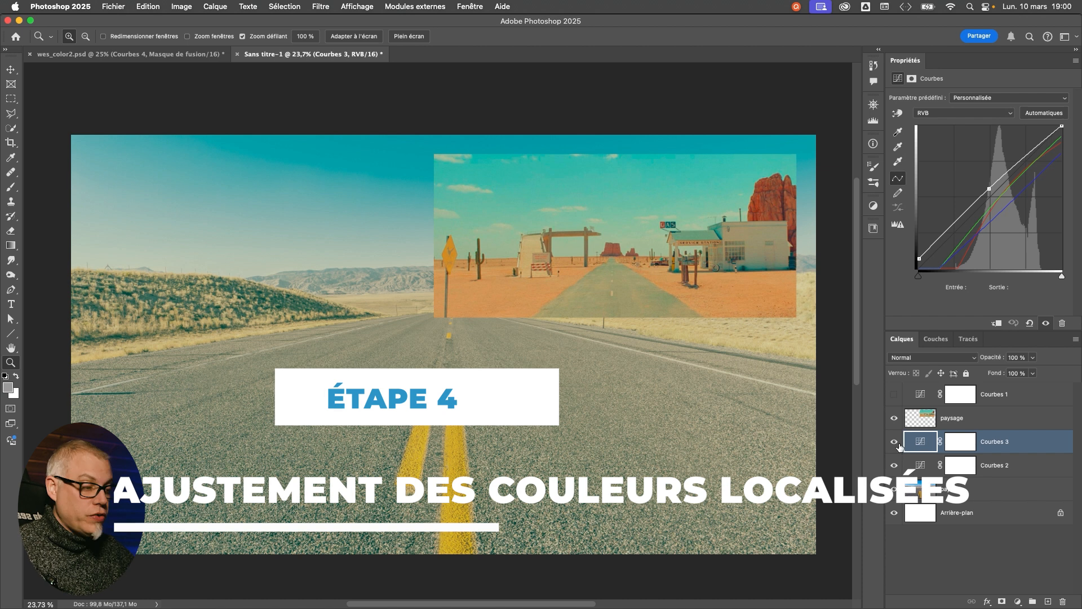
# - Add a new Curves adjustment layer directly above Courbes 3
pyautogui.click(874, 207)
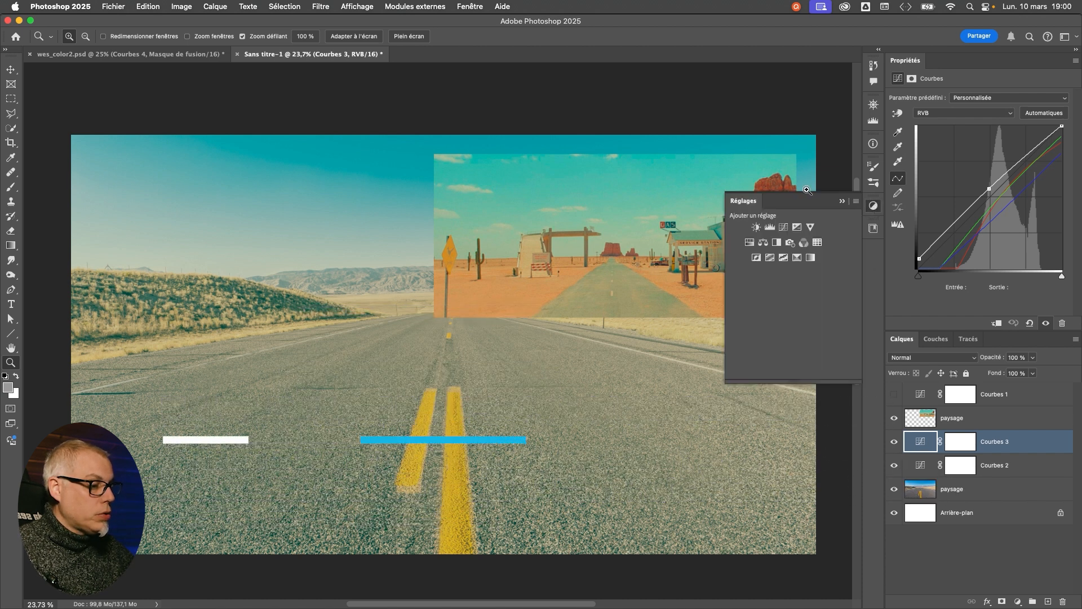
pyautogui.click(788, 228)
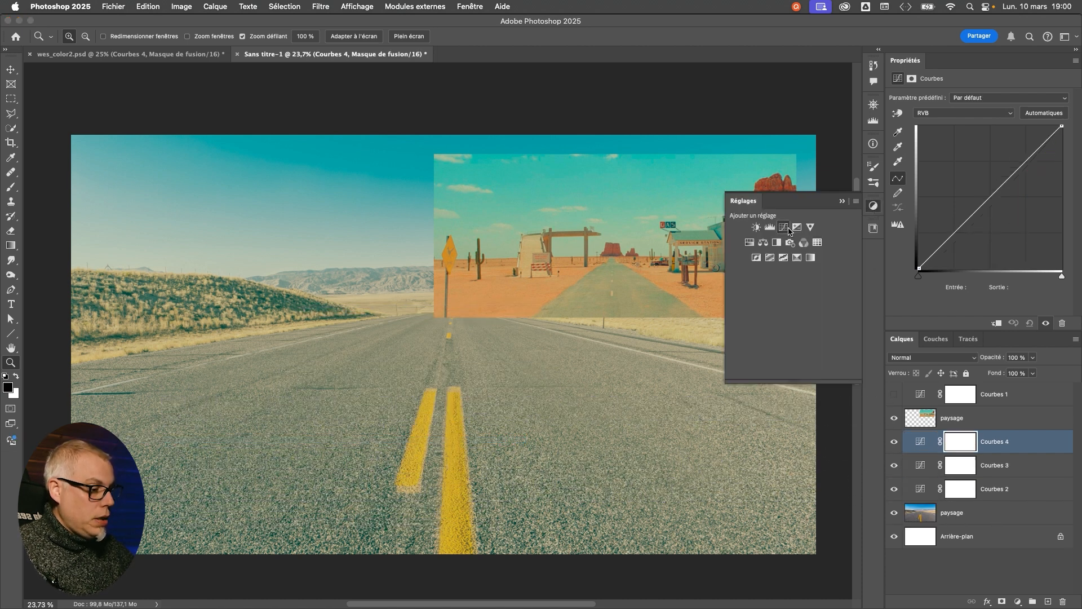
pyautogui.click(845, 205)
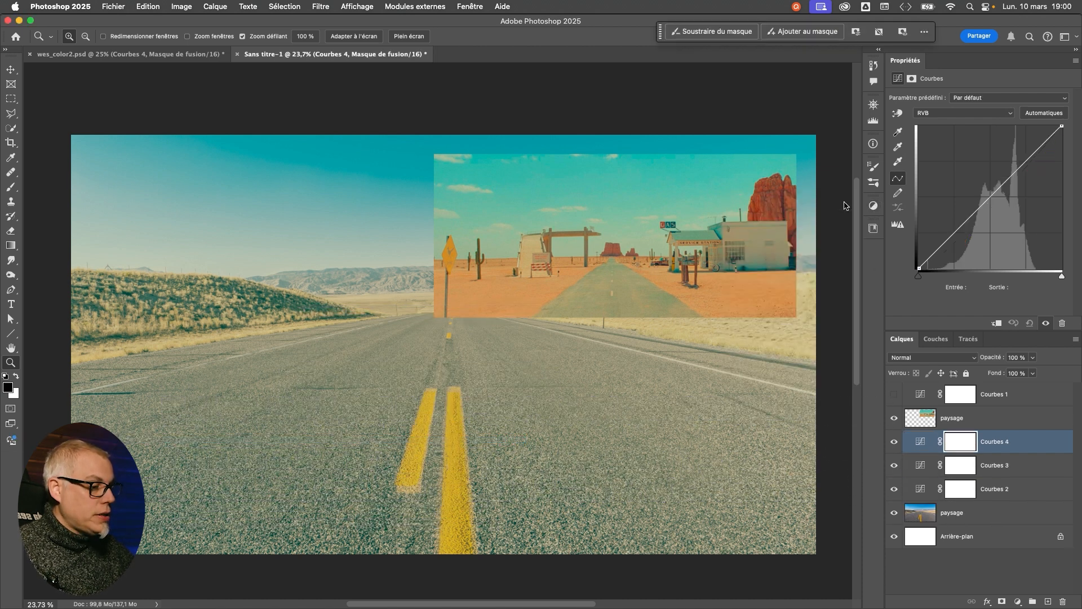
# - Hide the desert reference layer and, with the Courbes 4 mask active, select the road photo's whole sky using Quick Selection
pyautogui.click(894, 418)
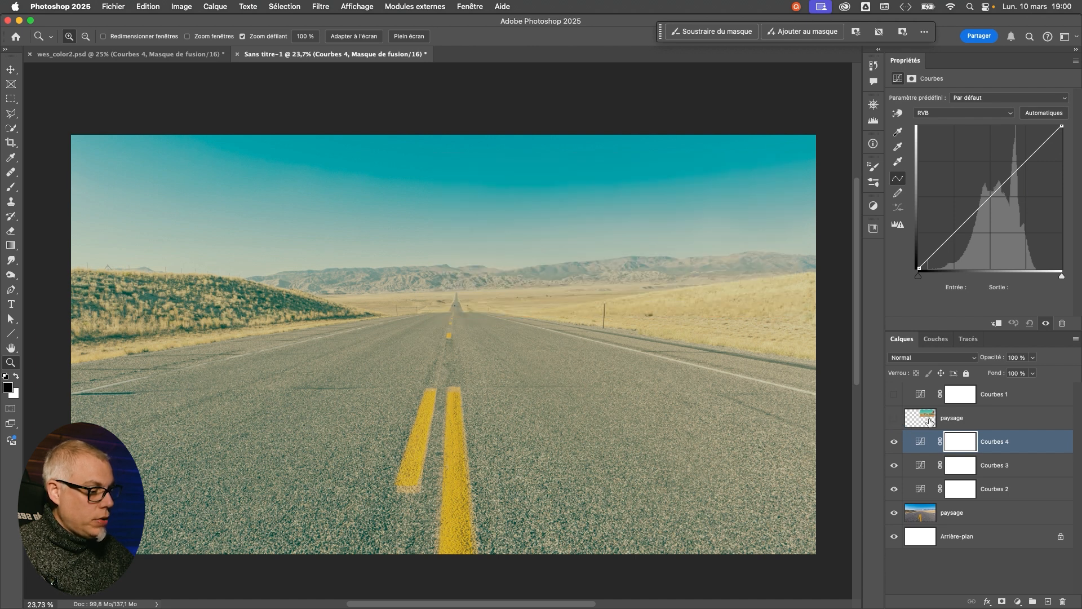
pyautogui.click(955, 443)
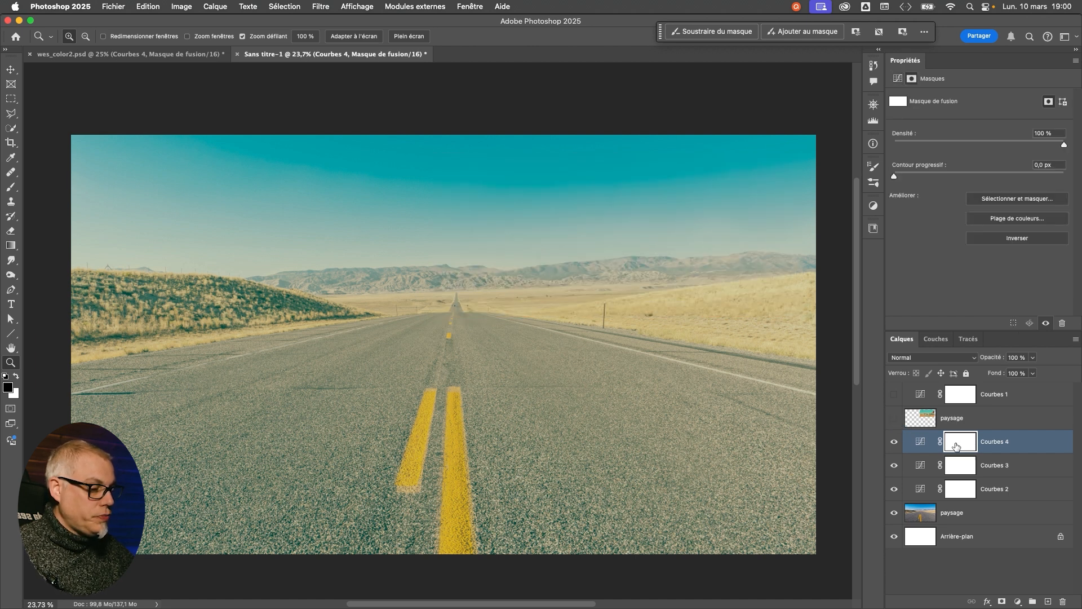
pyautogui.click(9, 131)
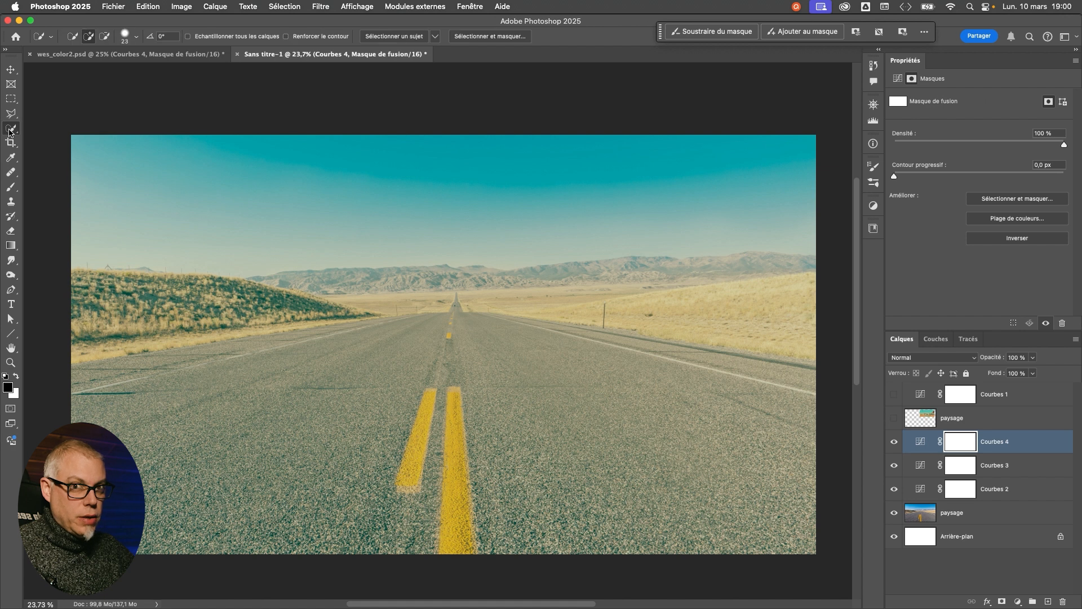
pyautogui.moveTo(132, 189)
pyautogui.mouseDown()
pyautogui.moveTo(227, 171)
pyautogui.moveTo(694, 189)
pyautogui.mouseUp()
pyautogui.moveTo(152, 294); pyautogui.dragTo(105, 275)
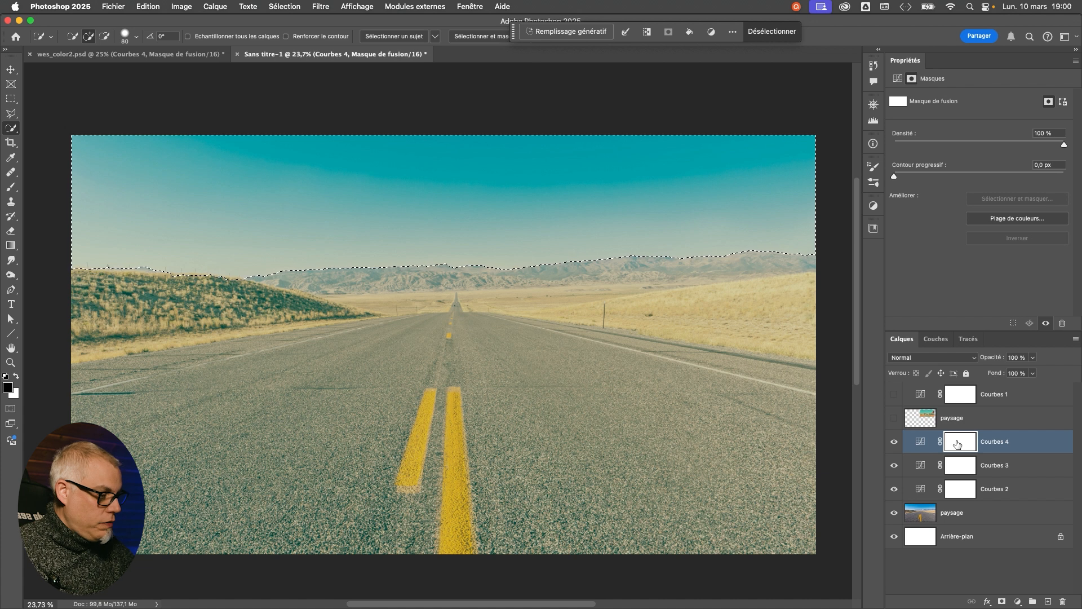
# - Fill the selected sky with black on the Courbes 4 mask, deselect, and invert the mask to limit the curve to the sky
pyautogui.click(148, 7)
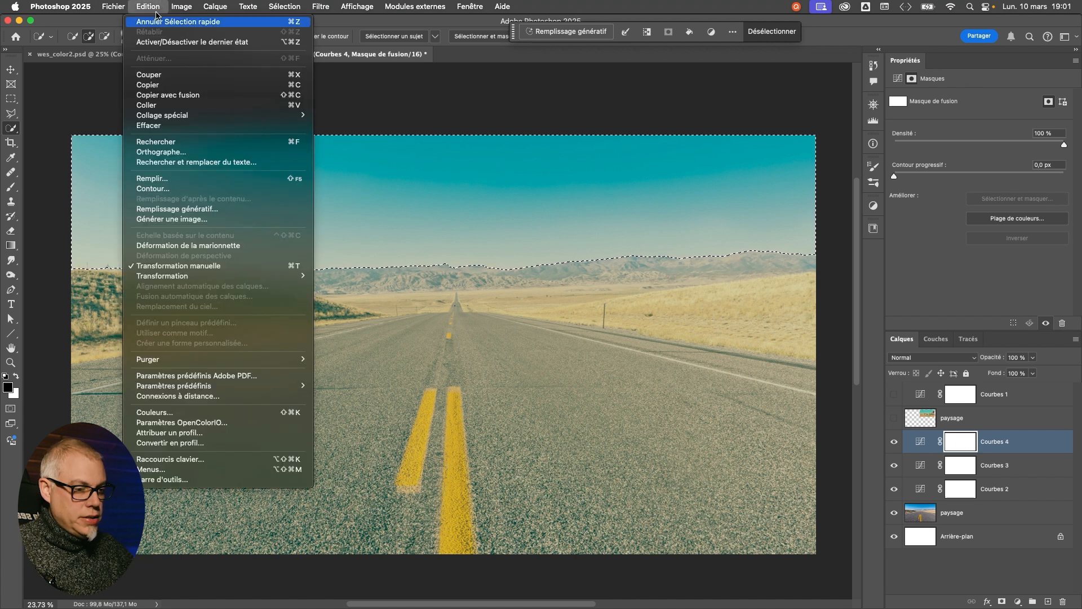
pyautogui.click(153, 178)
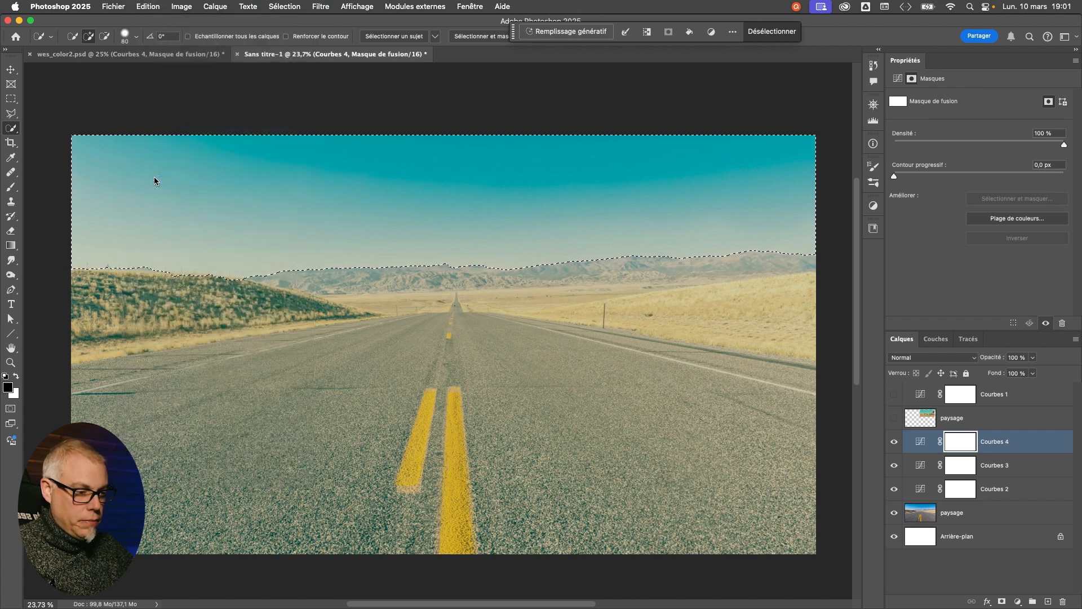
pyautogui.click(629, 238)
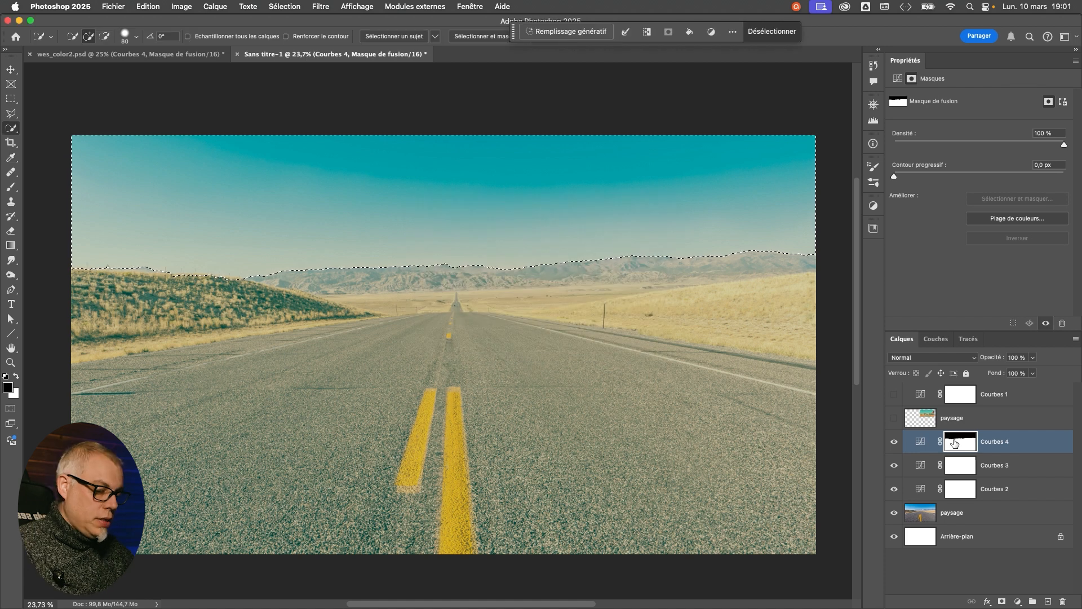
pyautogui.press('super+d')
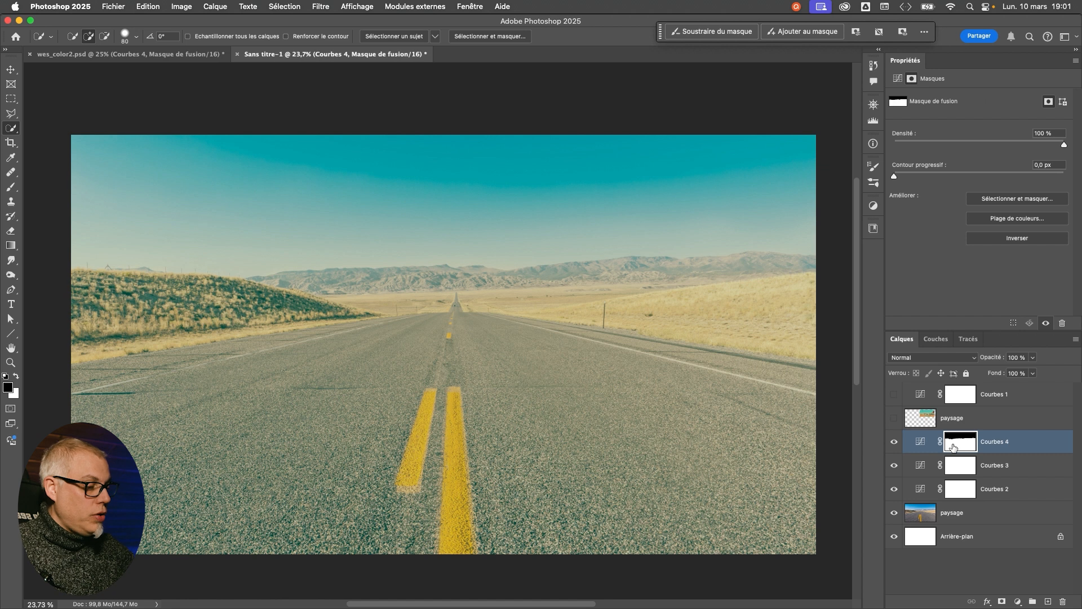
pyautogui.press('super+i')
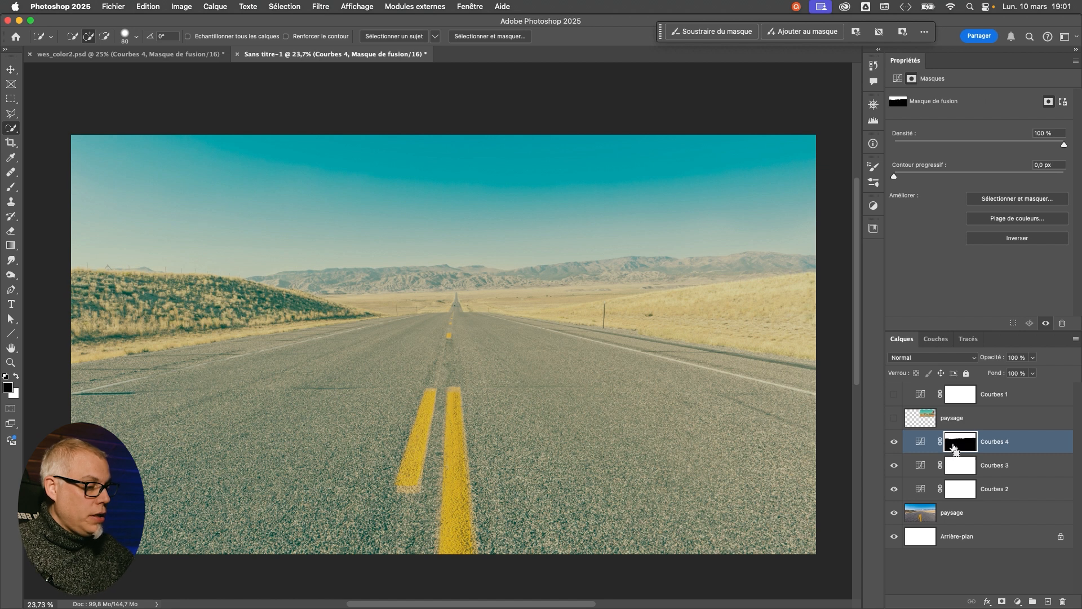
pyautogui.click(922, 445)
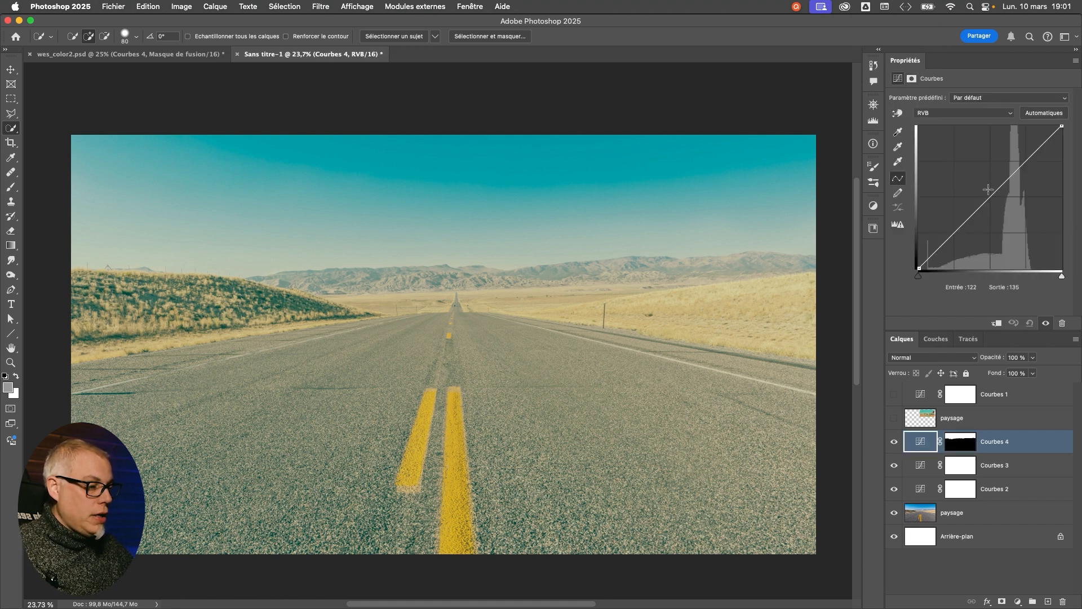
# - Show the desert reference layer and move it to the middle of the canvas, at about X 1430 px, Y 896 px
pyautogui.click(894, 419)
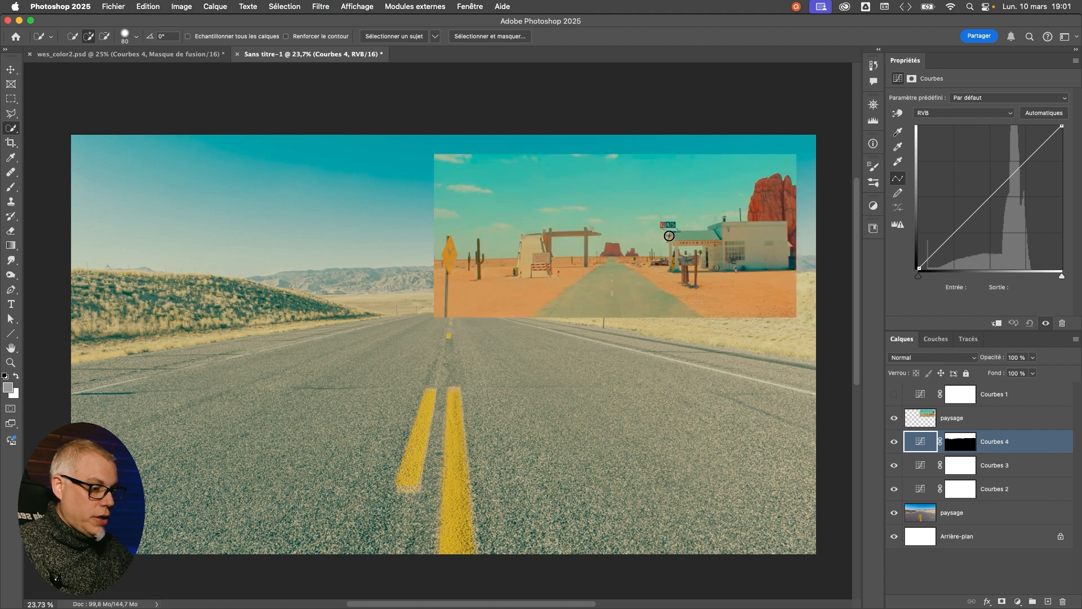
pyautogui.press('v')
pyautogui.moveTo(675, 257); pyautogui.dragTo(526, 391)
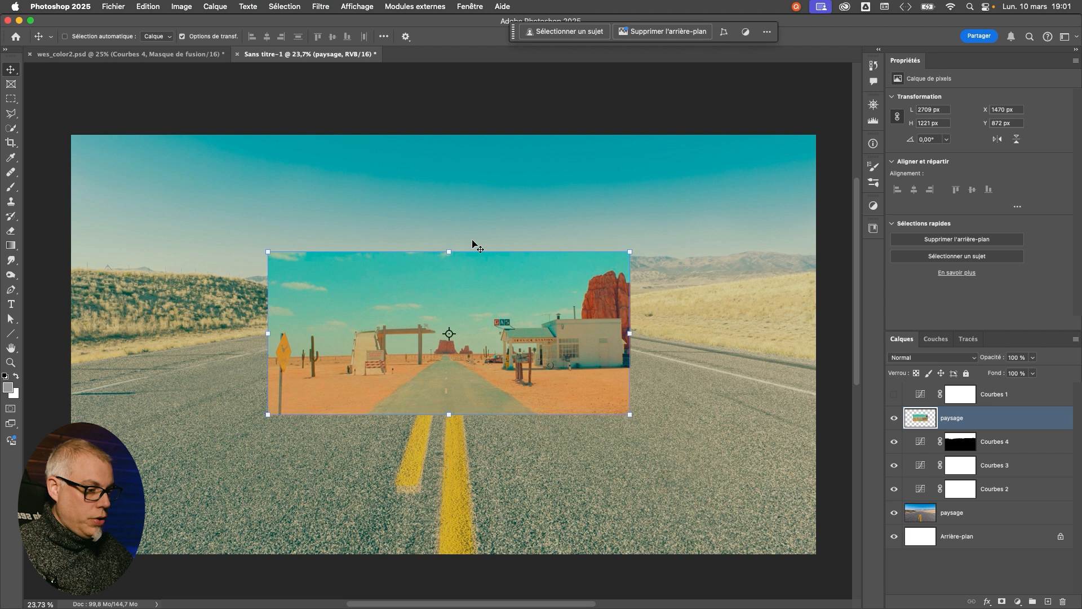
pyautogui.click(959, 442)
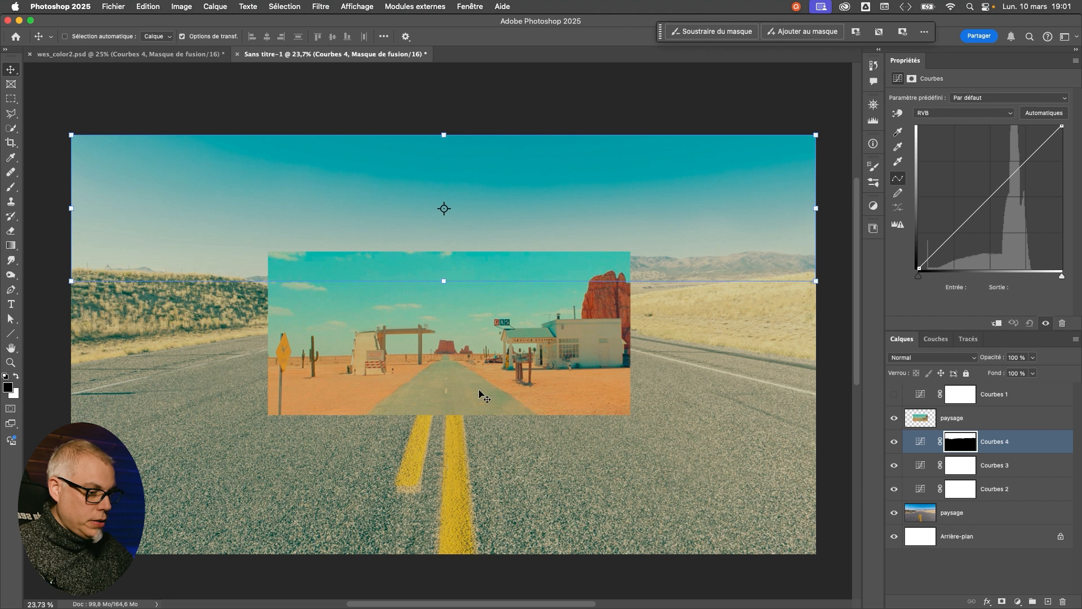
pyautogui.moveTo(479, 390); pyautogui.dragTo(473, 393)
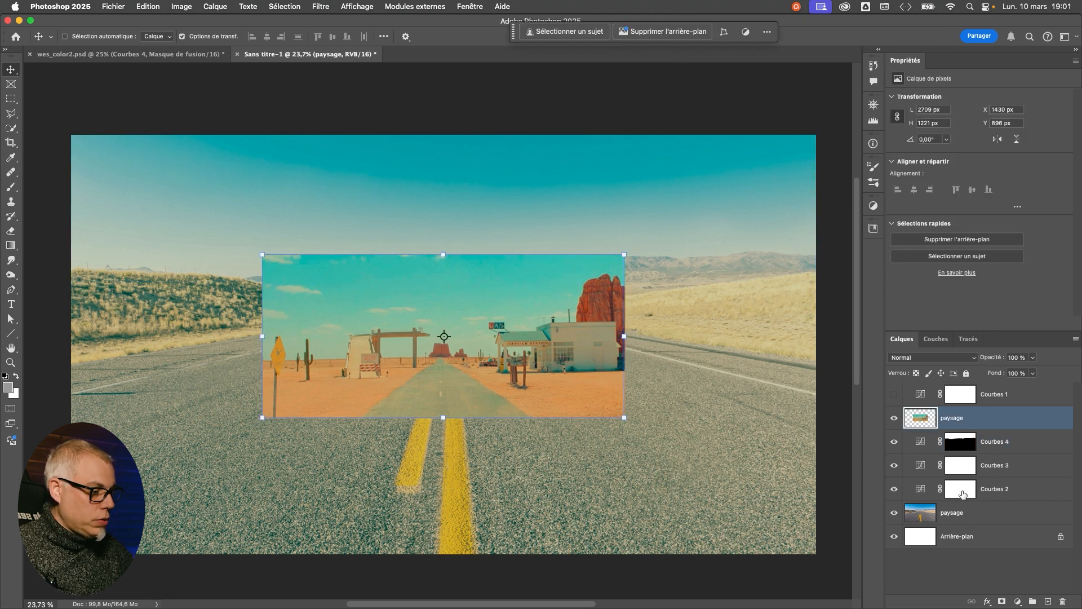
# - Lift the black point of the Courbes 4 composite RGB curve and add a midpoint at input 126, output 163
pyautogui.click(924, 440)
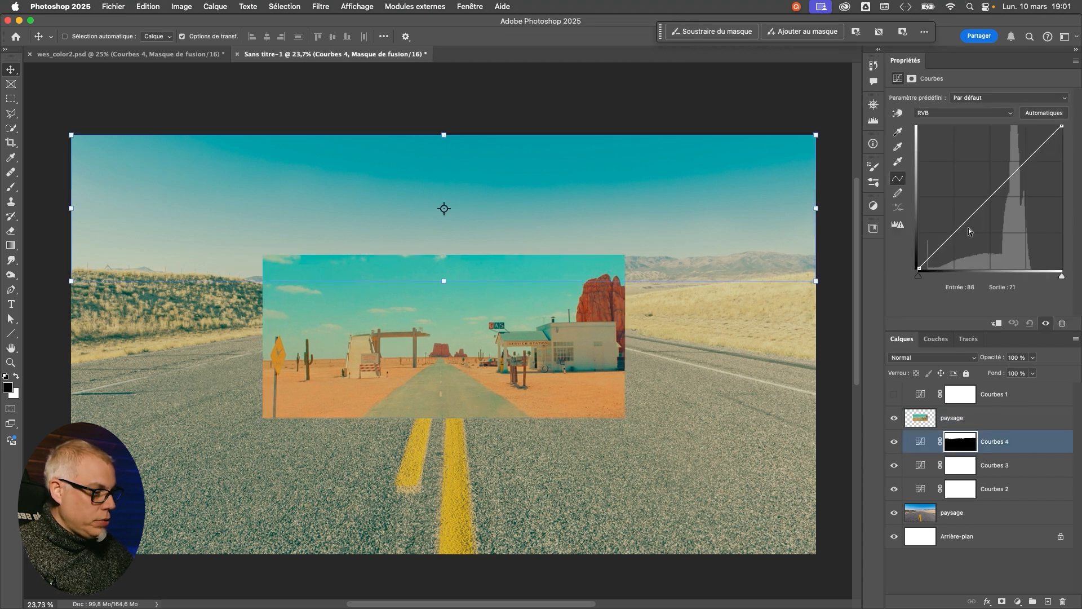
pyautogui.moveTo(920, 269); pyautogui.dragTo(918, 244)
pyautogui.moveTo(988, 176); pyautogui.dragTo(990, 175)
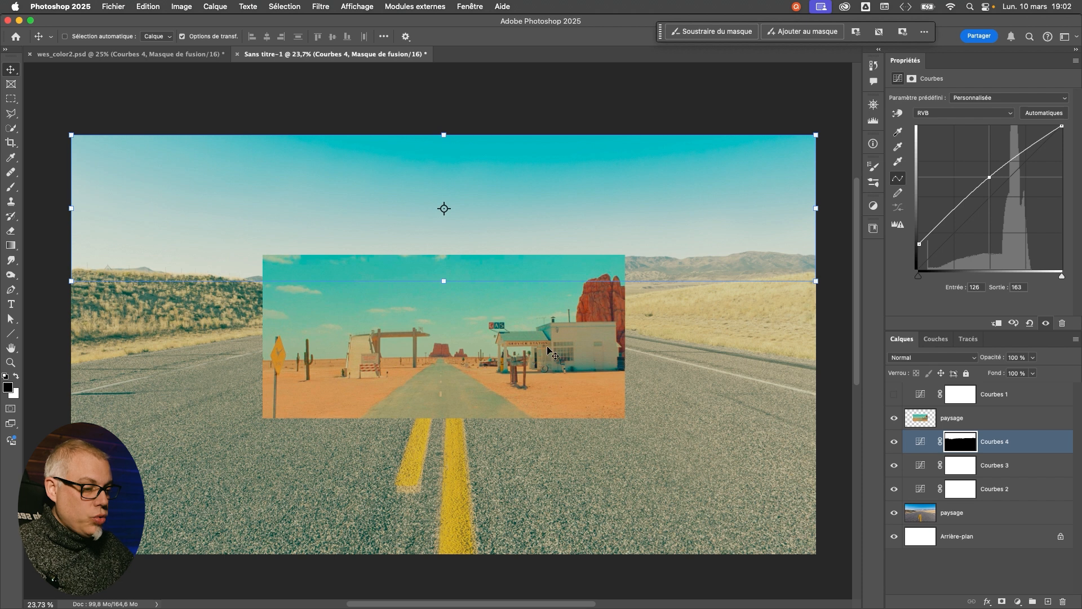
# - Raise the midtones of the Courbes 4 red channel with a point at input 127, output 144
pyautogui.click(920, 442)
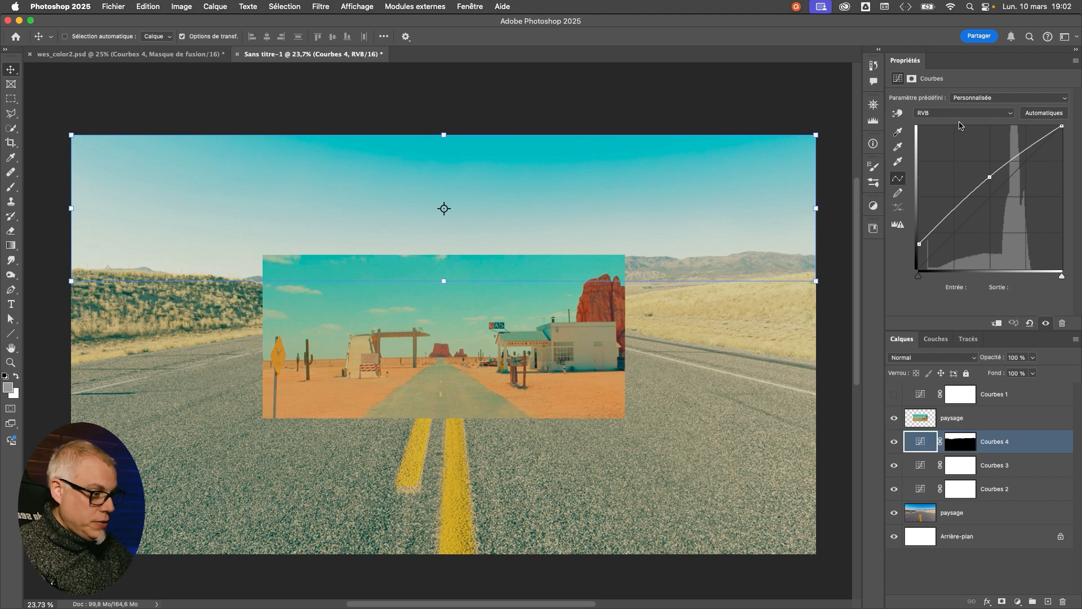
pyautogui.click(937, 114)
pyautogui.click(935, 128)
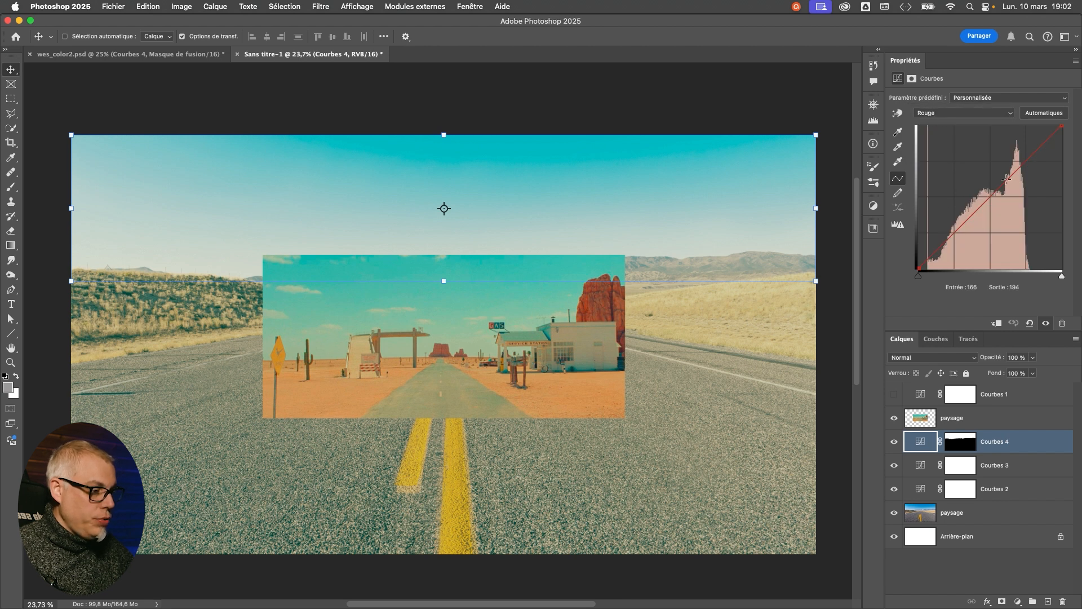
pyautogui.moveTo(991, 196); pyautogui.dragTo(990, 187)
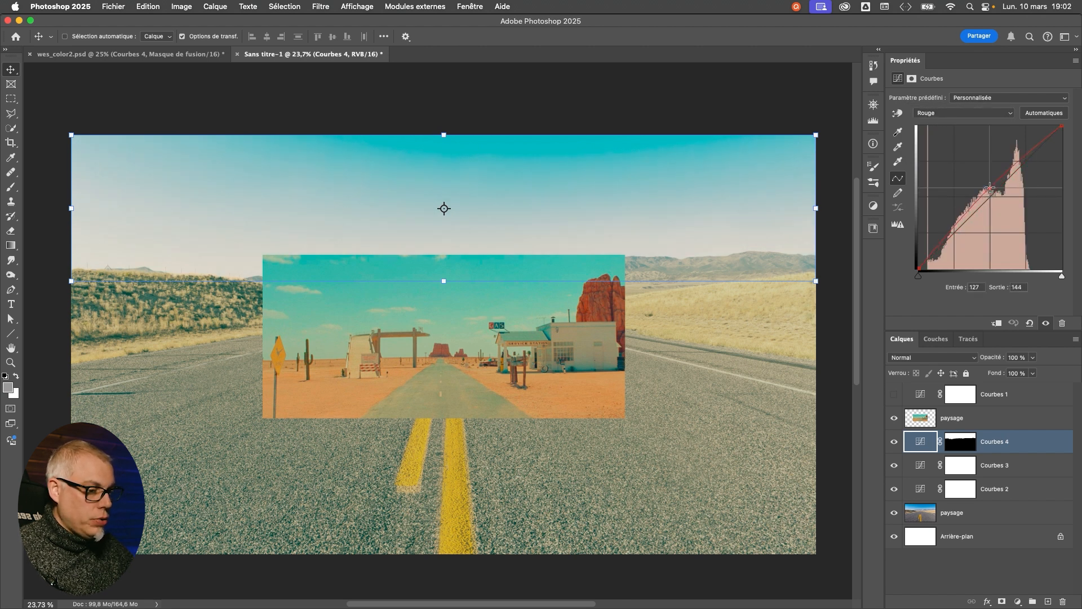
# - Try lowering the Courbes 4 blue channel's highlight output to 196, and restore it to 255
pyautogui.moveTo(1062, 127); pyautogui.dragTo(1074, 161)
pyautogui.hotkey('alt', '5')
pyautogui.click(1062, 128)
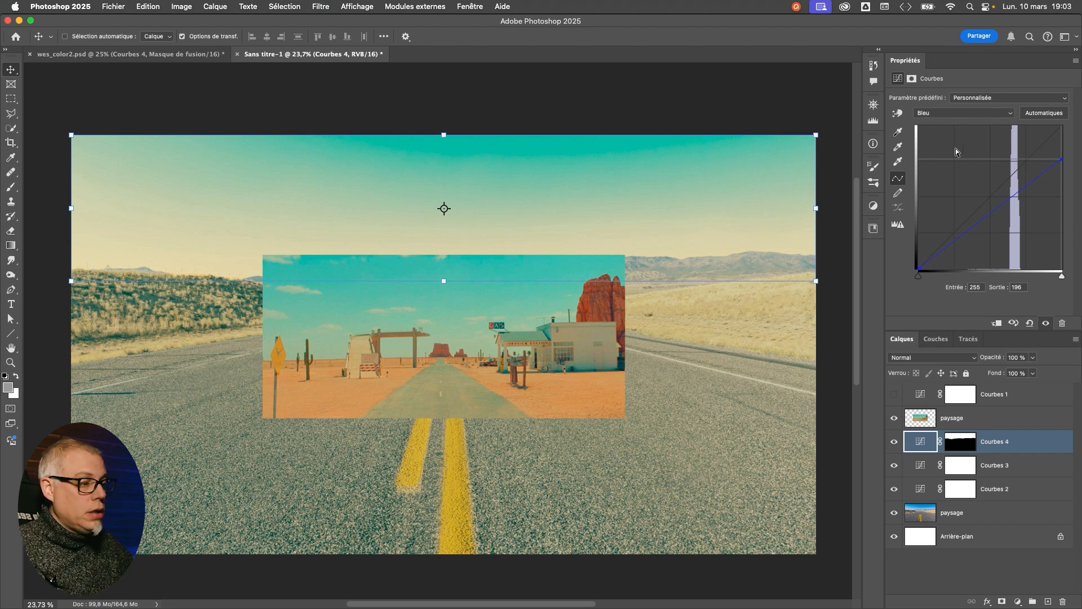
pyautogui.moveTo(1061, 160); pyautogui.dragTo(1078, 103)
# - Try shifting the highlight points of the Courbes 4 green and red channels to compare their effect on the sky
pyautogui.click(945, 113)
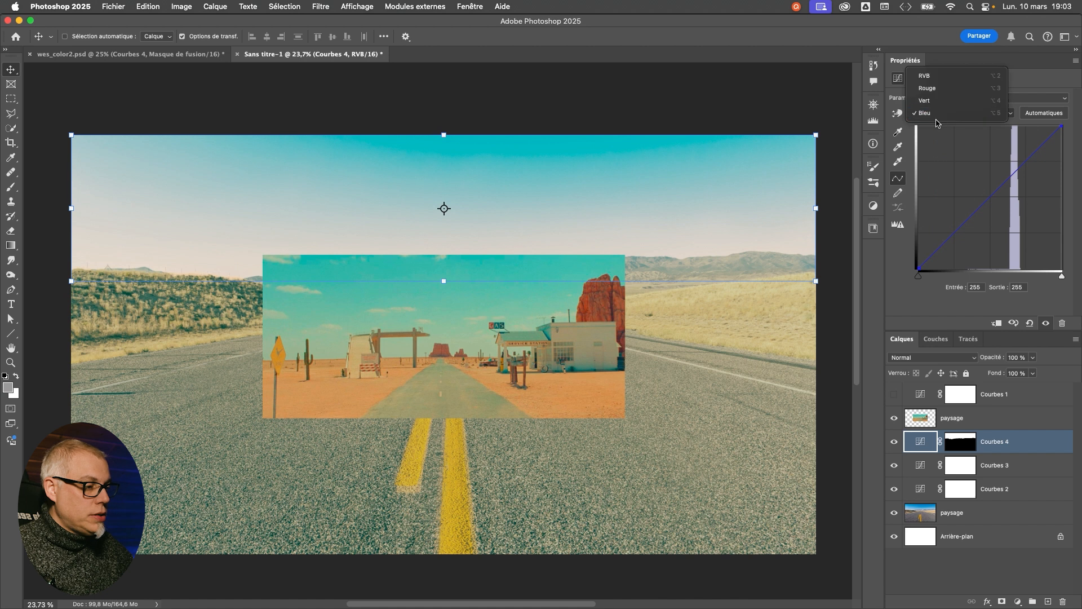
pyautogui.click(939, 102)
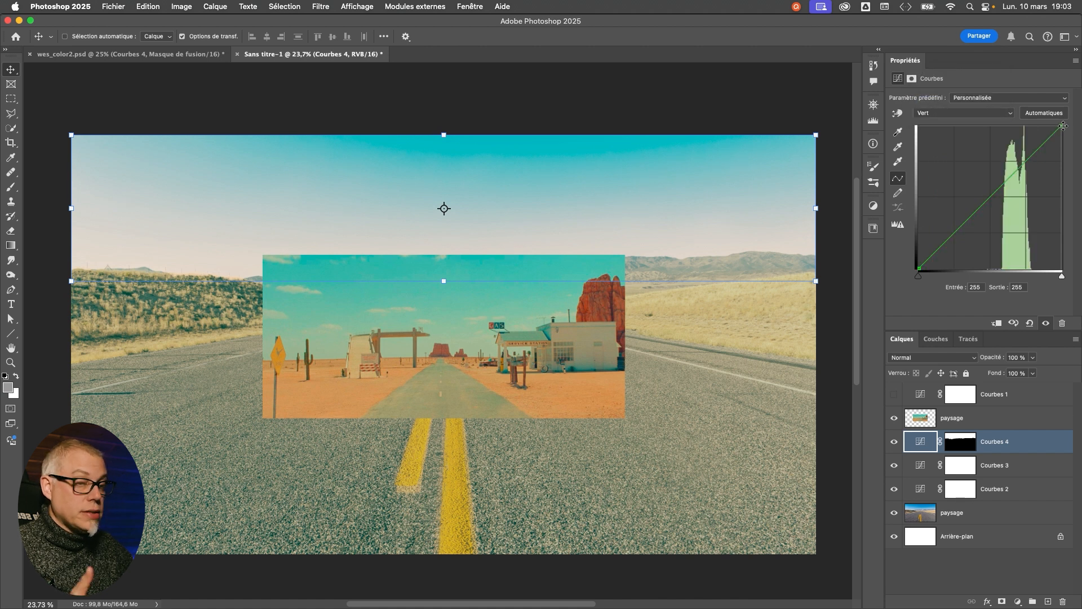
pyautogui.moveTo(1064, 126); pyautogui.dragTo(1037, 74)
pyautogui.click(927, 113)
pyautogui.click(926, 125)
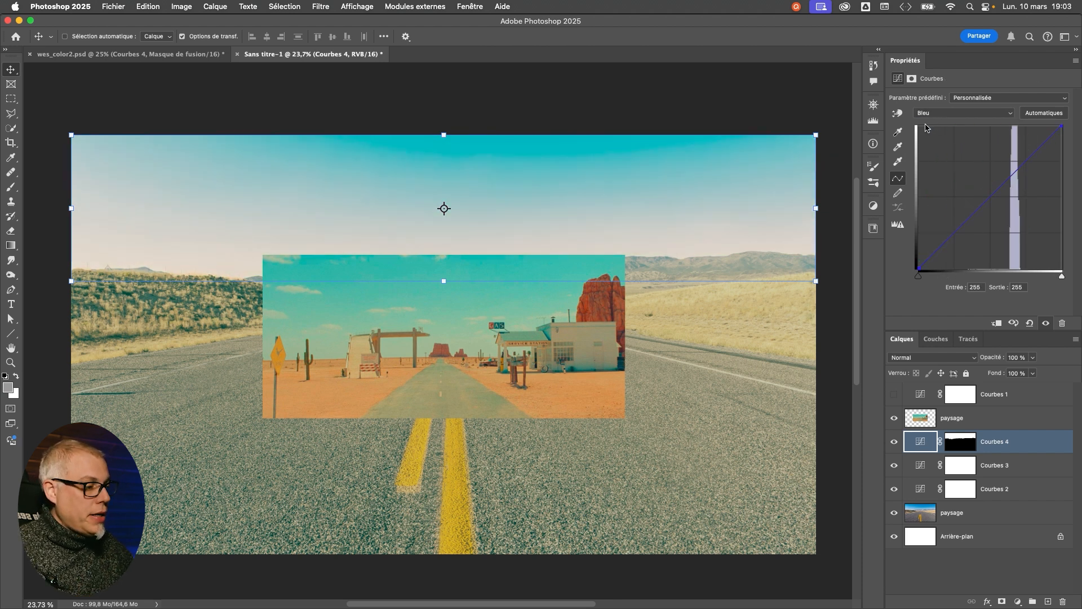
pyautogui.hotkey('alt', '3')
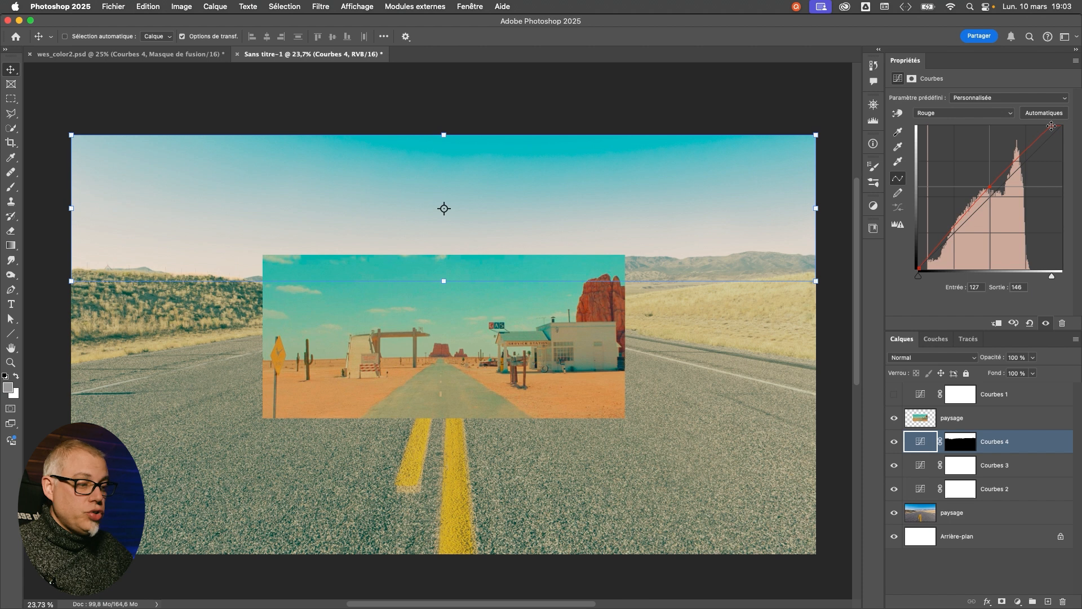
pyautogui.moveTo(1051, 125); pyautogui.dragTo(1078, 228)
pyautogui.moveTo(1079, 230); pyautogui.dragTo(1079, 223)
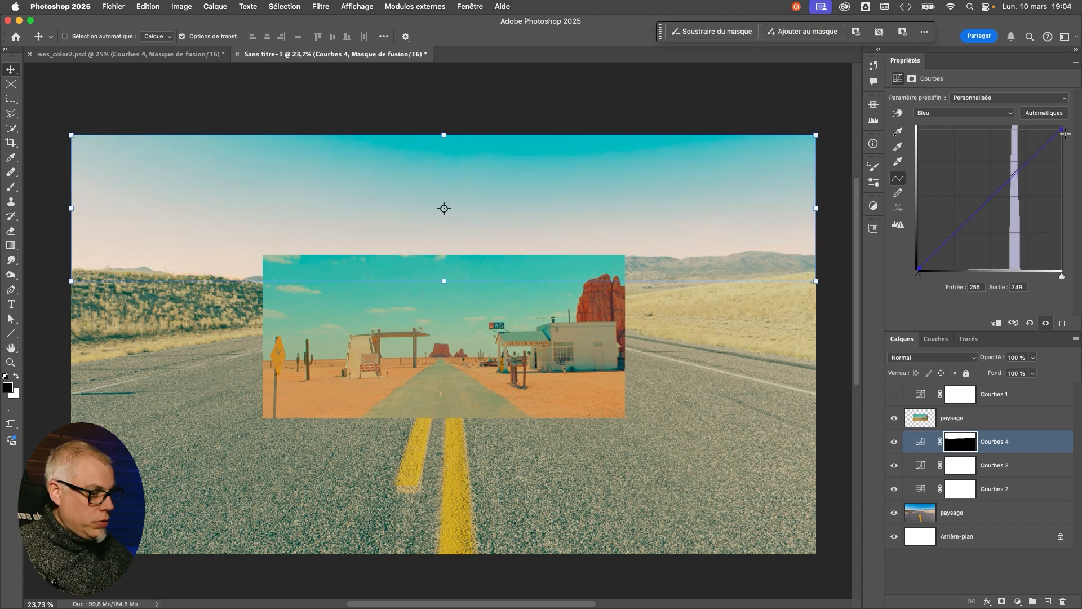
# - Set the Courbes 4 blue highlight output to 214, add a blue point at 129/102, and add a green midpoint at 126/135
pyautogui.moveTo(1070, 131); pyautogui.dragTo(1077, 153)
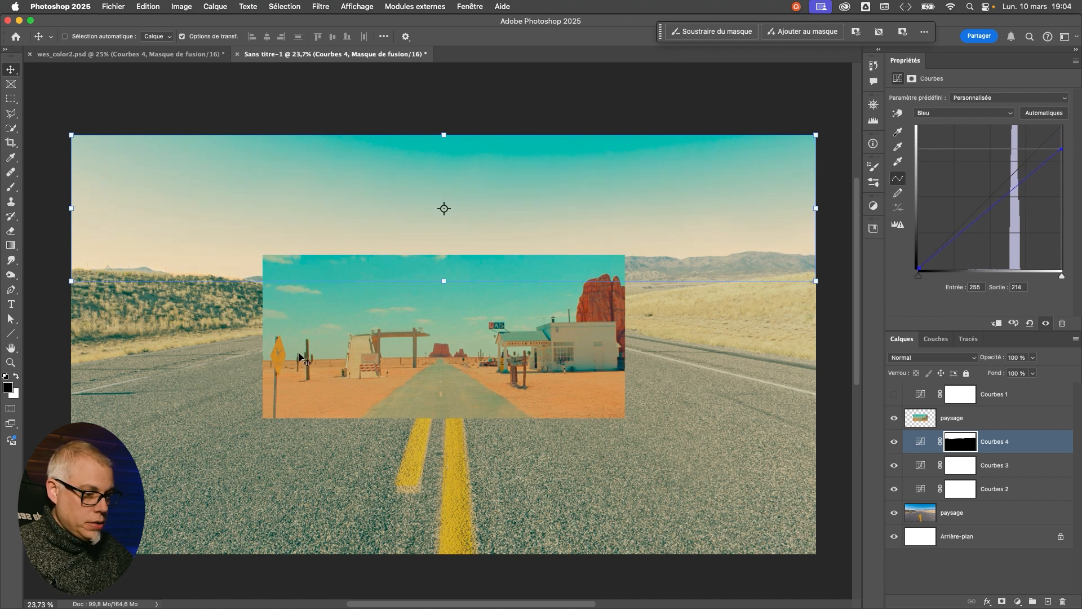
pyautogui.moveTo(991, 208); pyautogui.dragTo(991, 211)
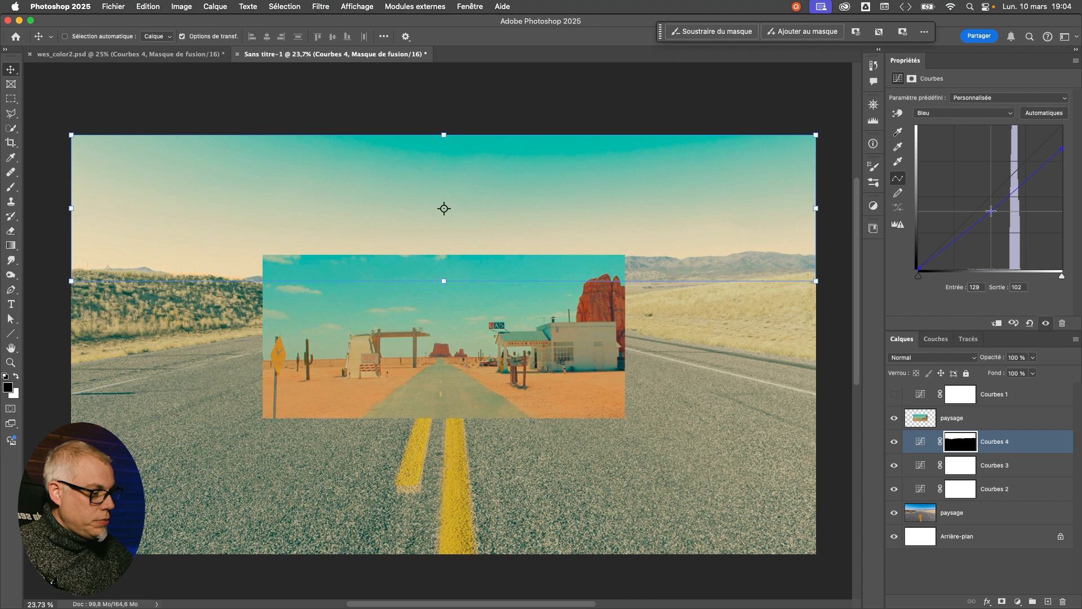
pyautogui.moveTo(988, 198); pyautogui.dragTo(989, 191)
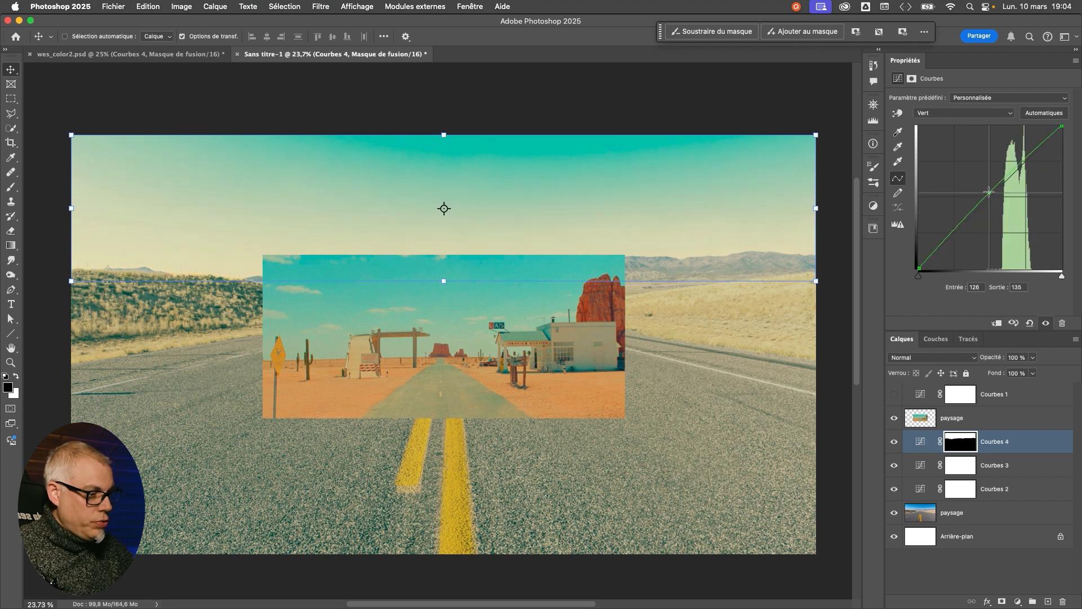
# - Move the desert reference up over the road photo's sky, to about X 1483 px, Y 193 px
pyautogui.click(951, 418)
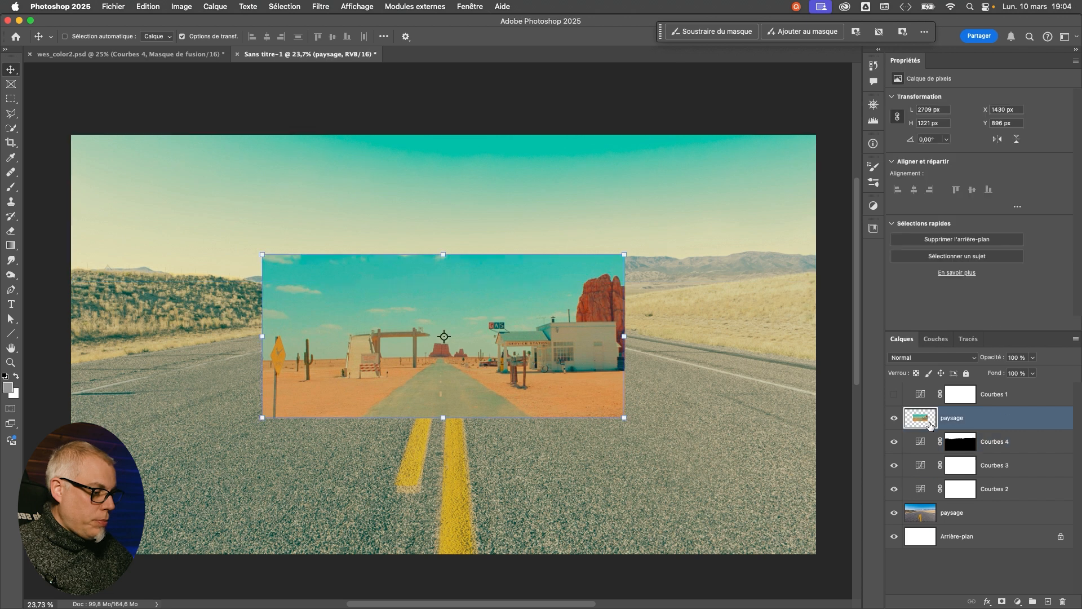
pyautogui.moveTo(475, 381); pyautogui.dragTo(482, 286)
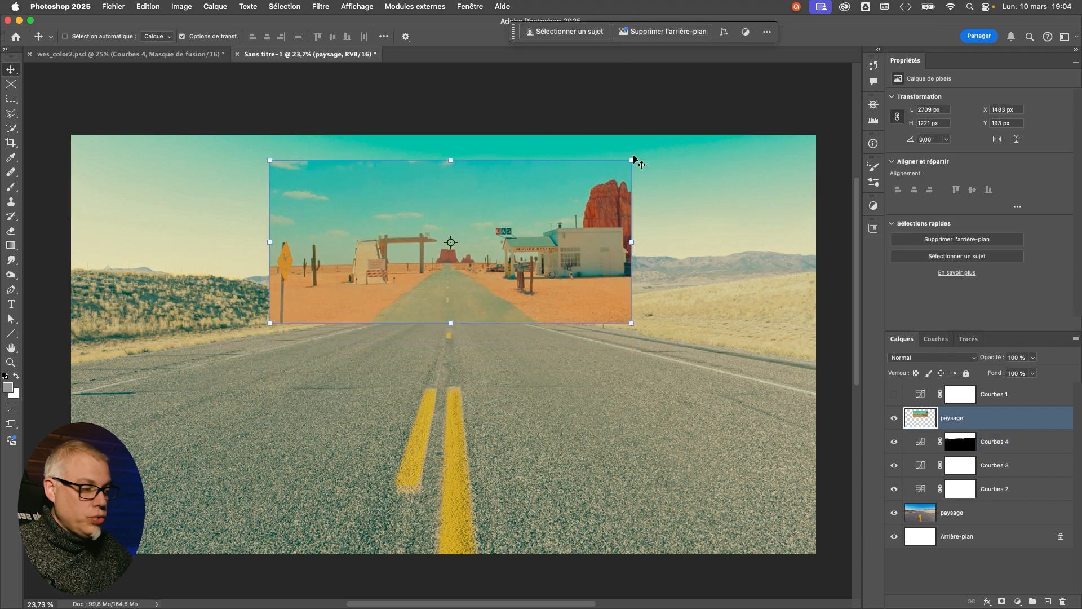
# - Rename the Courbes 4 adjustment layer as ciel
pyautogui.click(920, 441)
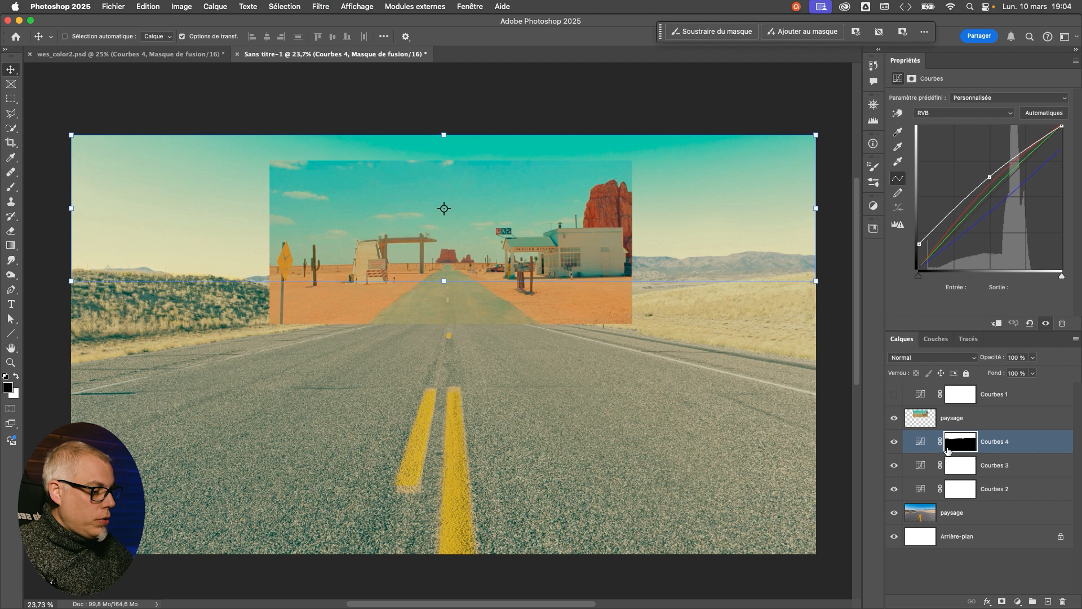
pyautogui.click(921, 442)
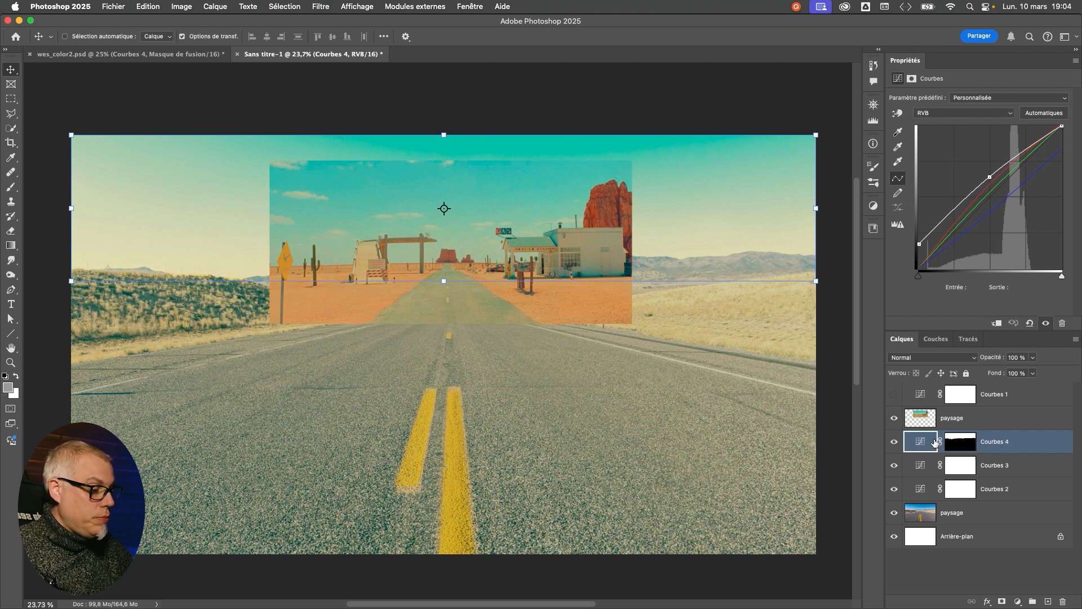
pyautogui.doubleClick(996, 442)
pyautogui.write('ciel')
pyautogui.press('Return')
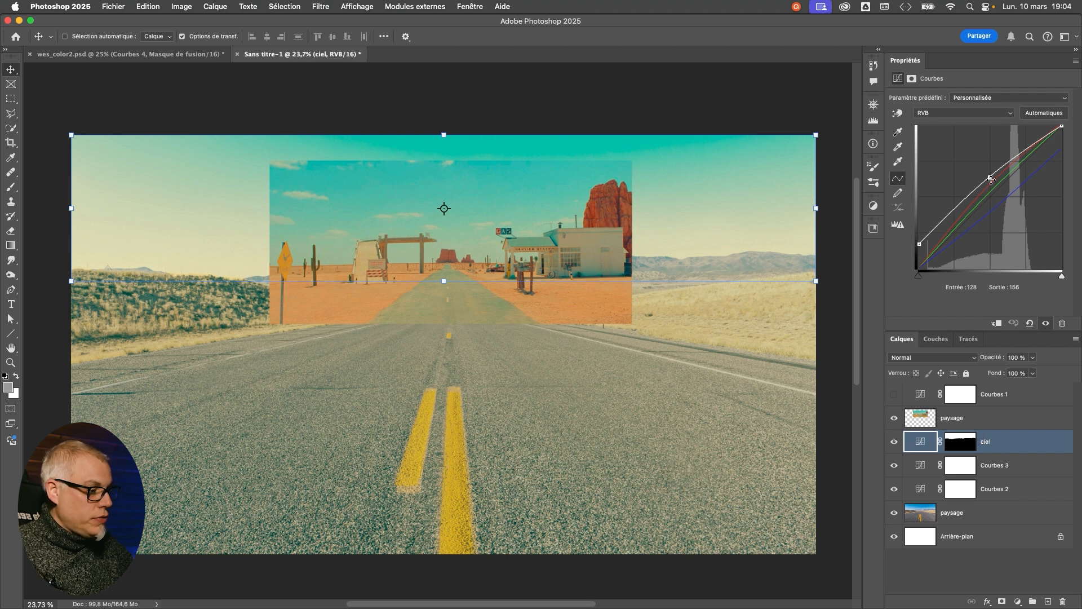
# - Lower the ciel composite curve's midpoint to input 126, output 154, and reduce its green channel's highlight output to 238
pyautogui.moveTo(990, 177); pyautogui.dragTo(989, 182)
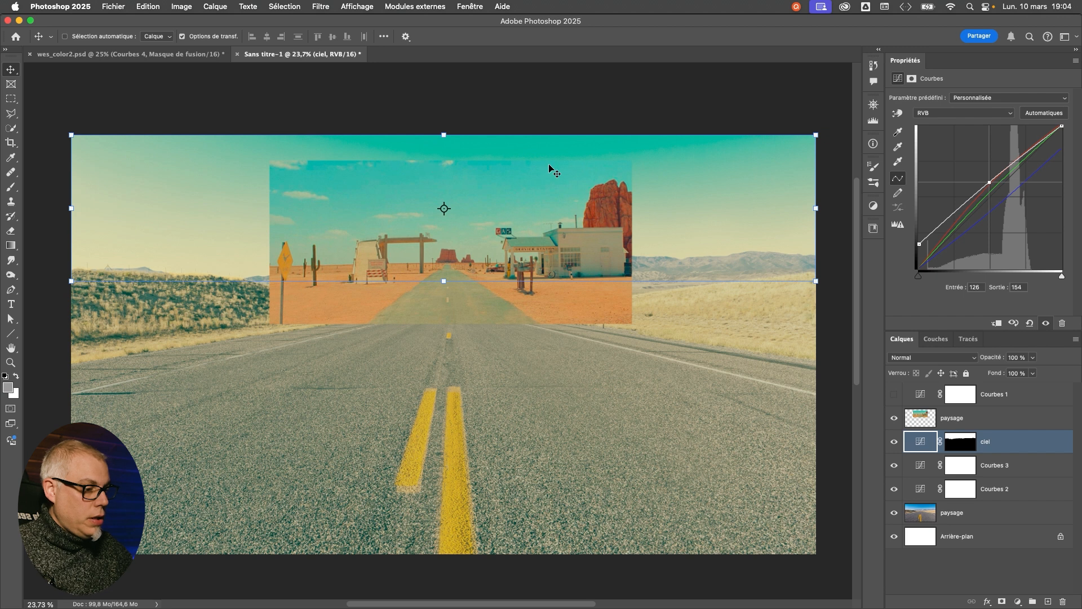
pyautogui.click(960, 114)
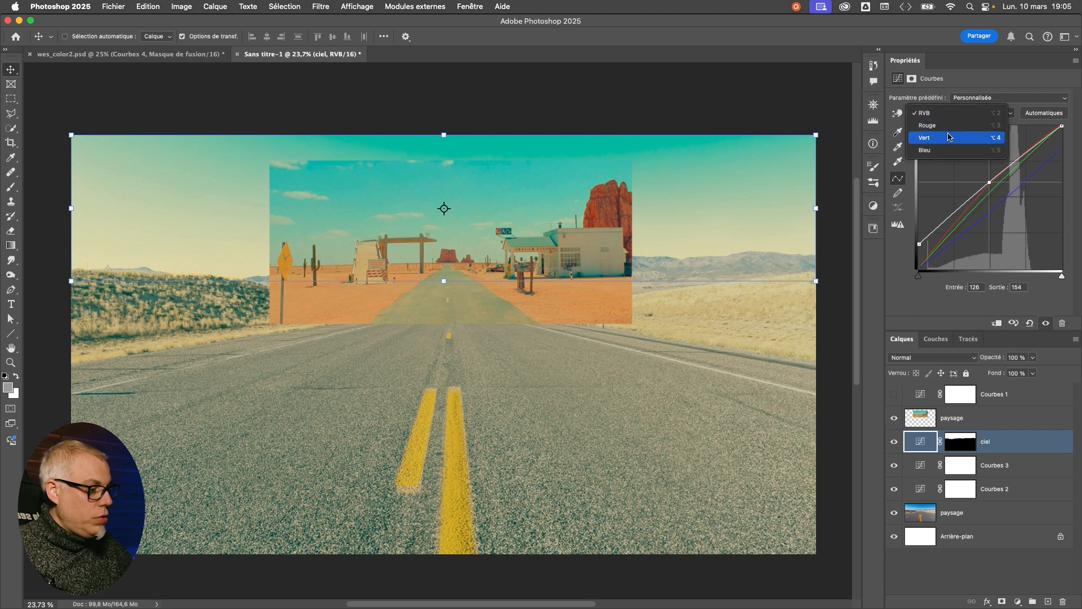
pyautogui.click(950, 138)
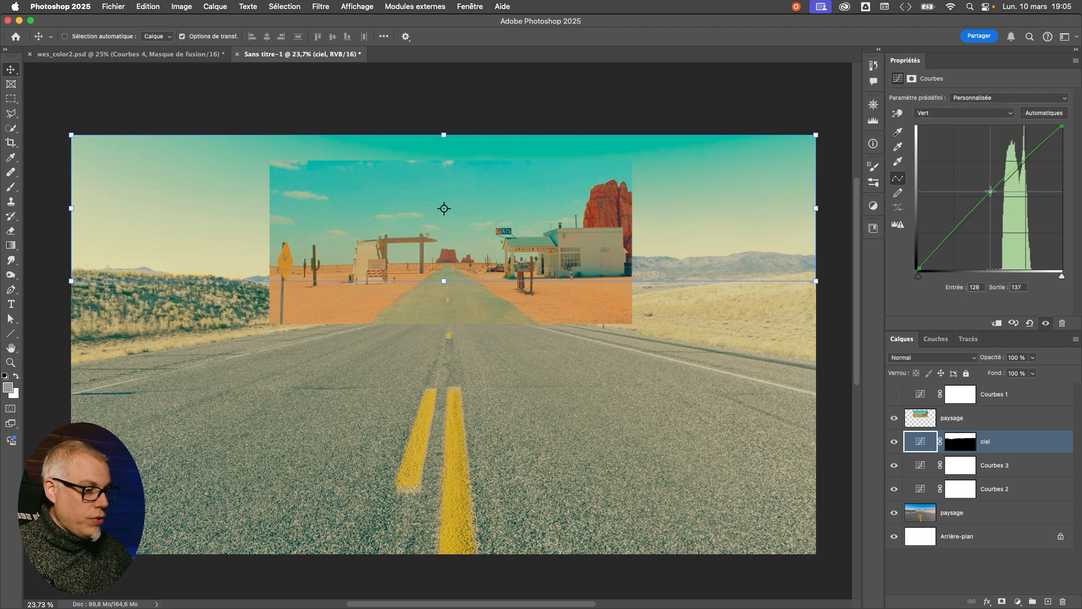
pyautogui.moveTo(1062, 126); pyautogui.dragTo(1065, 136)
# - Raise the ciel layer's blue channel highlight output to 239
pyautogui.click(992, 115)
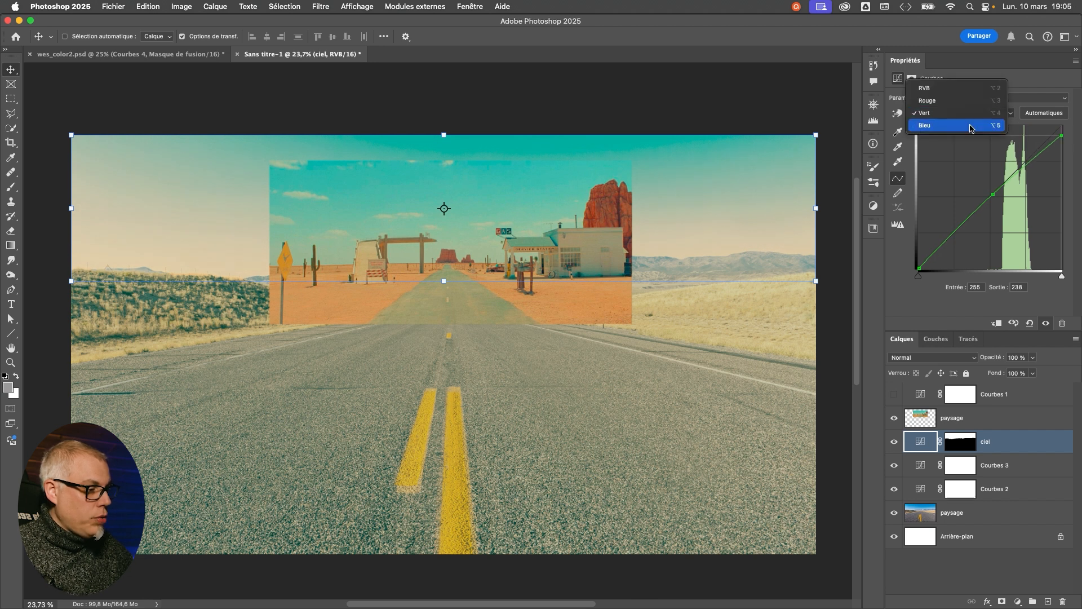
pyautogui.click(969, 129)
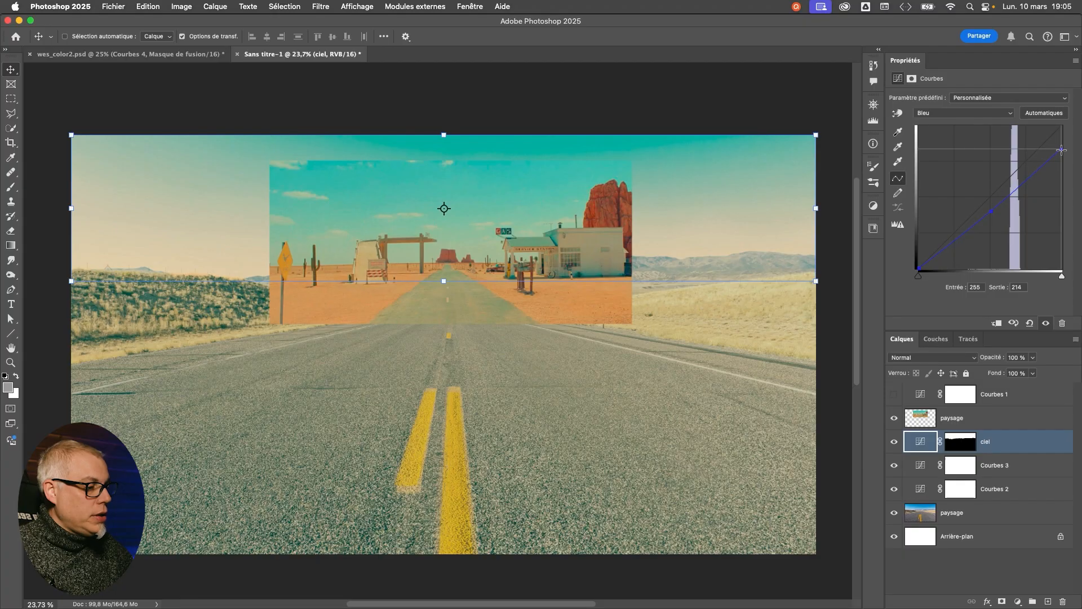
pyautogui.moveTo(1061, 150); pyautogui.dragTo(1075, 136)
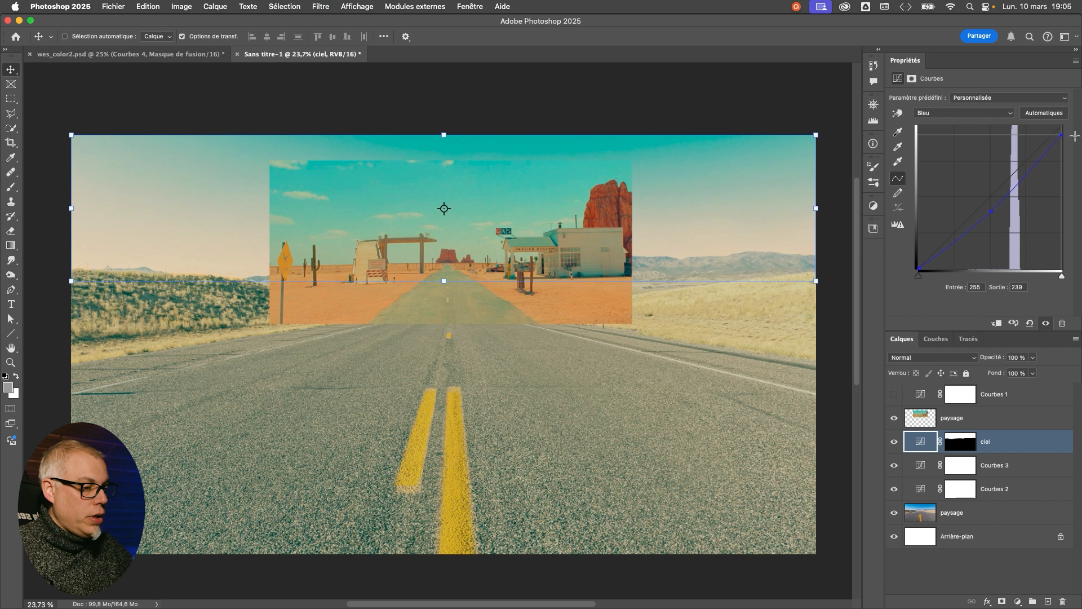
# - Place the ciel blue curve's midpoint at input 127, output 104, and move the desert reference to about X 1573 px, Y 155 px
pyautogui.click(990, 210)
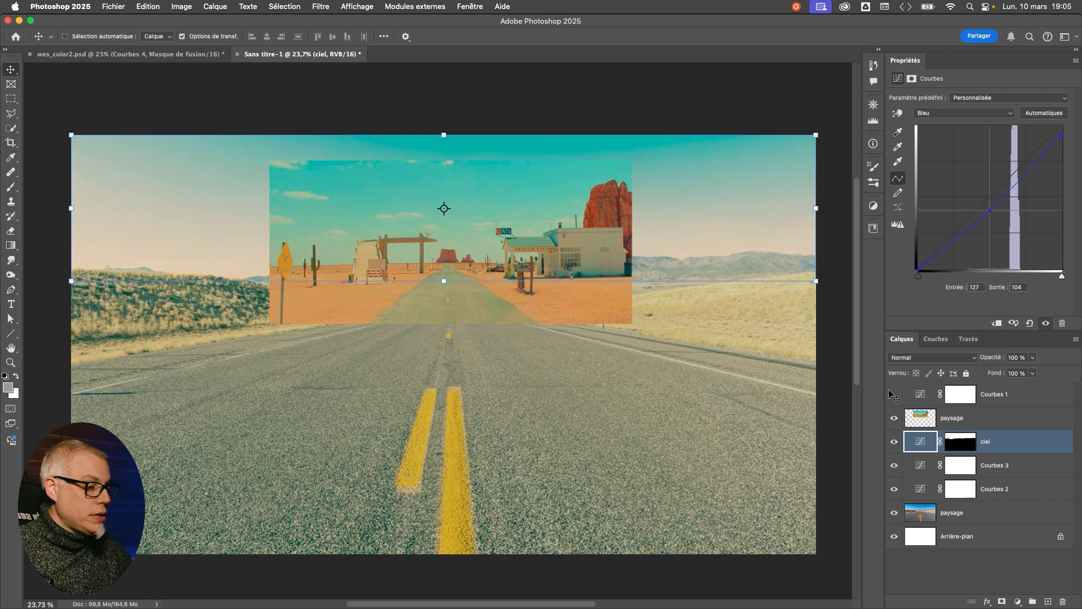
pyautogui.click(915, 420)
pyautogui.moveTo(543, 263); pyautogui.dragTo(554, 258)
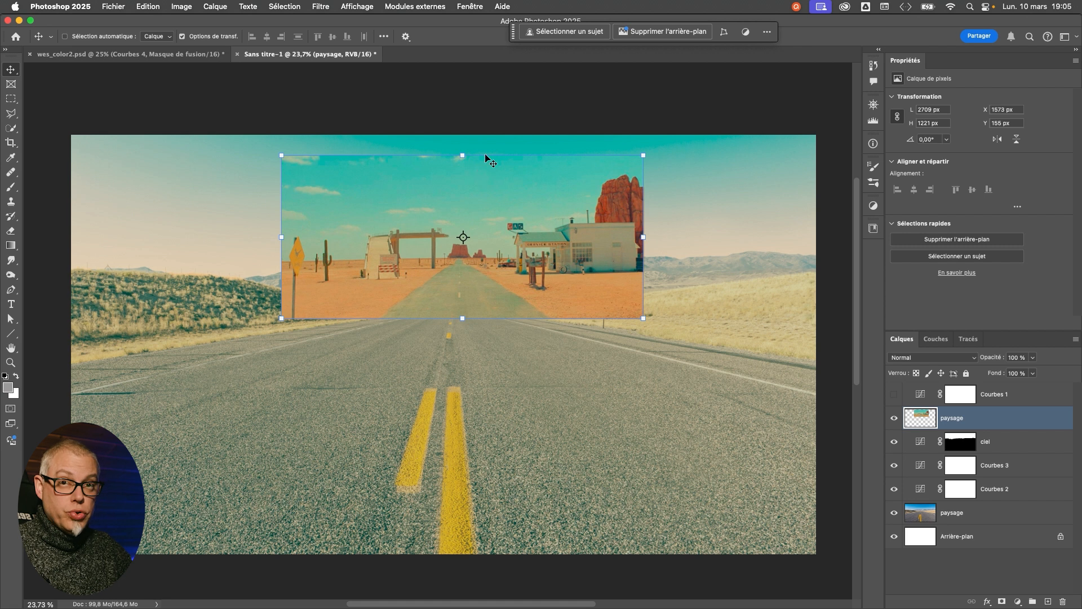
# - Lower the ciel layer's blue channel highlight output to 224 and compare the sky with the layer hidden and shown
pyautogui.click(919, 443)
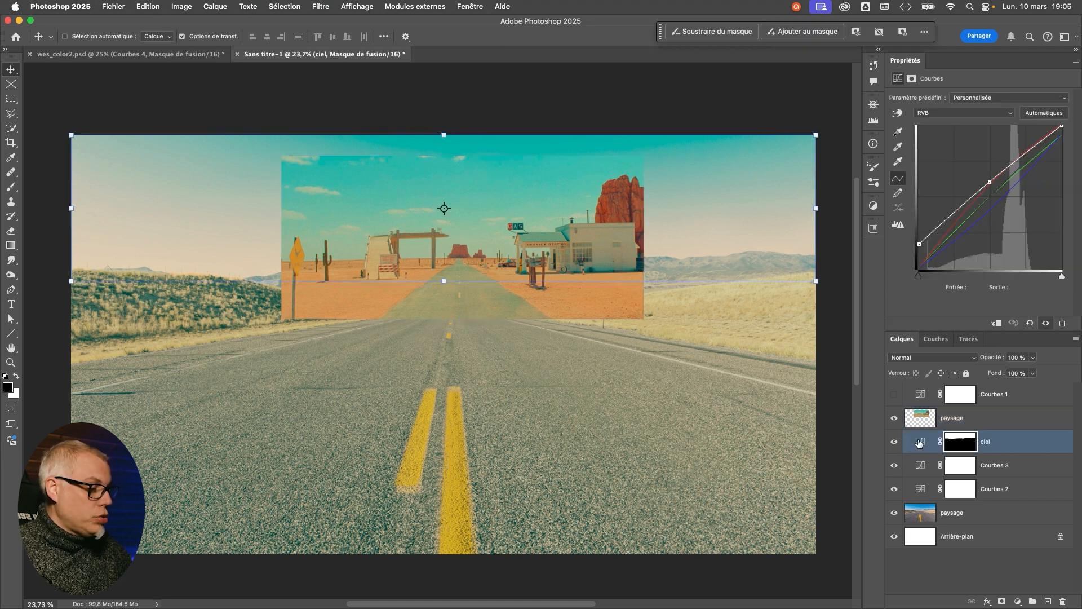
pyautogui.click(971, 115)
pyautogui.click(968, 151)
pyautogui.moveTo(1062, 136); pyautogui.dragTo(1062, 145)
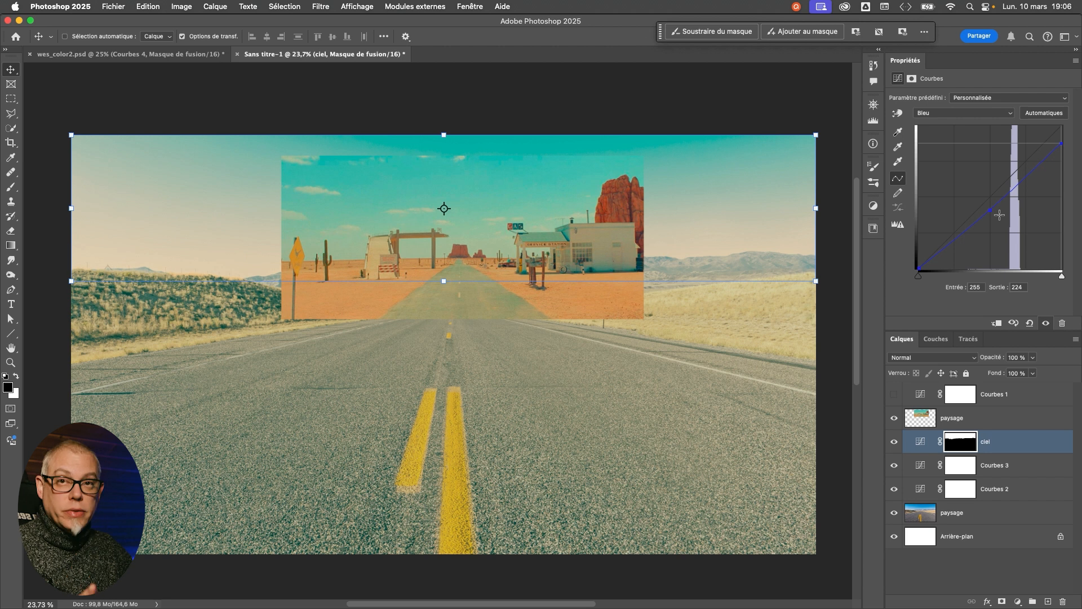
pyautogui.click(919, 441)
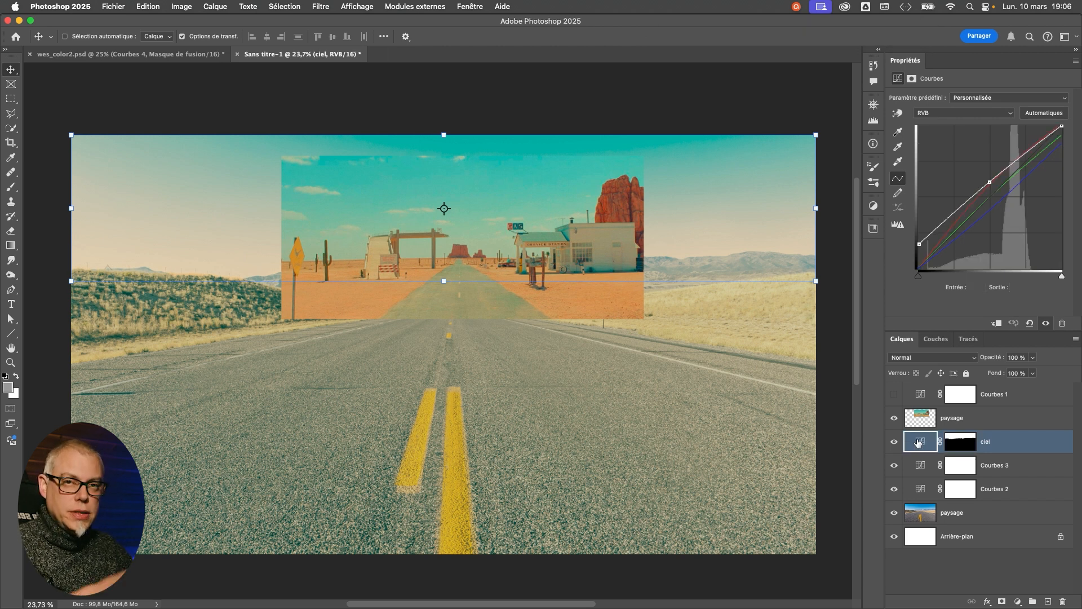
pyautogui.click(893, 441)
pyautogui.click(893, 441)
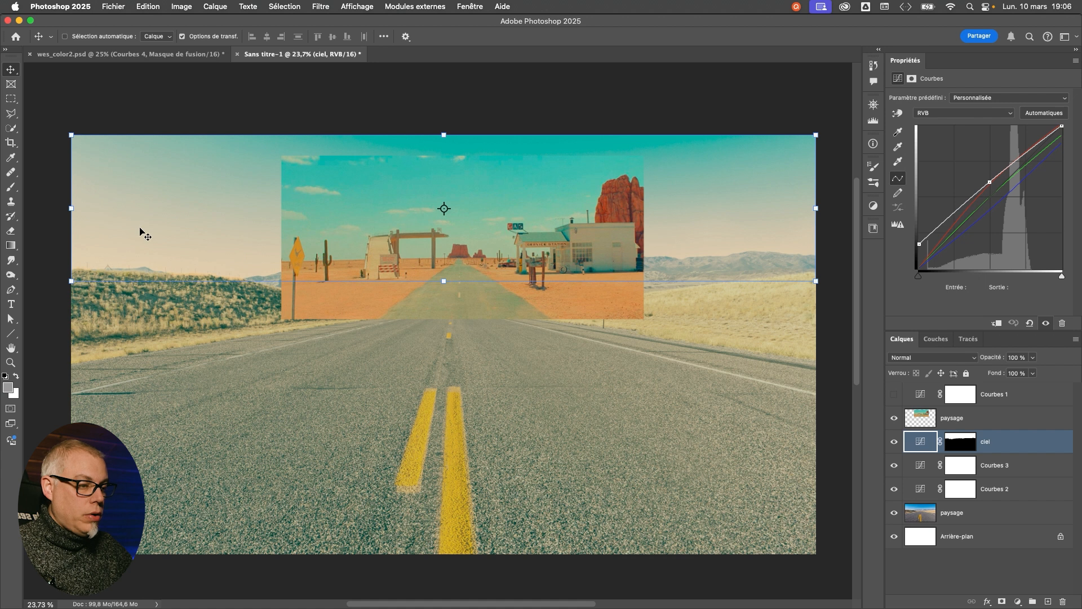
# - Lower the ciel composite curve's highlight, set its midpoint to input 136, output 162, and compare the sky with and without the layer
pyautogui.click(917, 442)
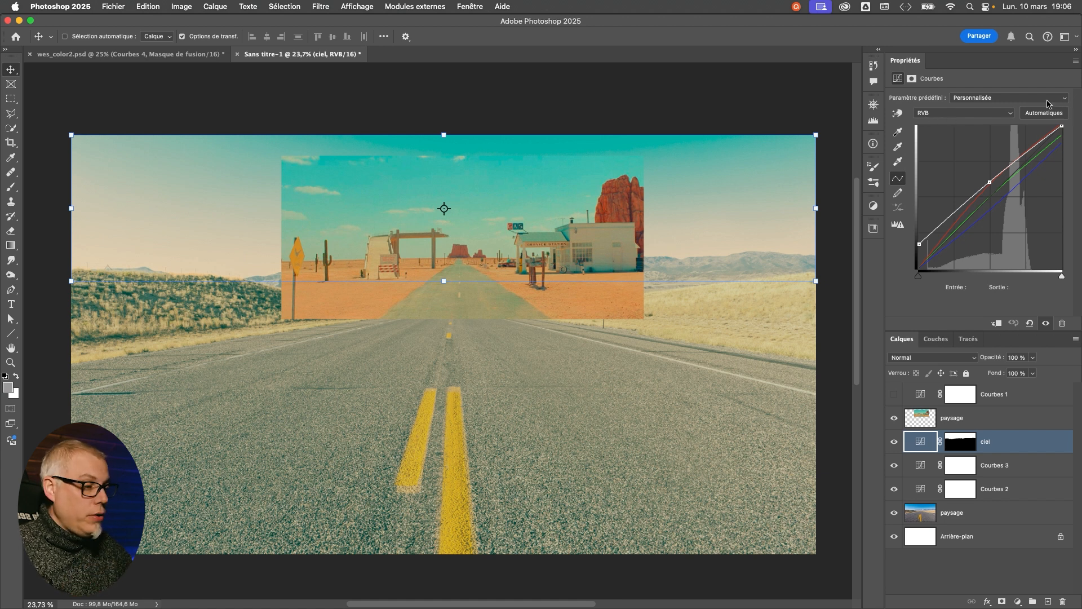
pyautogui.moveTo(1062, 127); pyautogui.dragTo(1062, 142)
pyautogui.moveTo(989, 182); pyautogui.dragTo(992, 179)
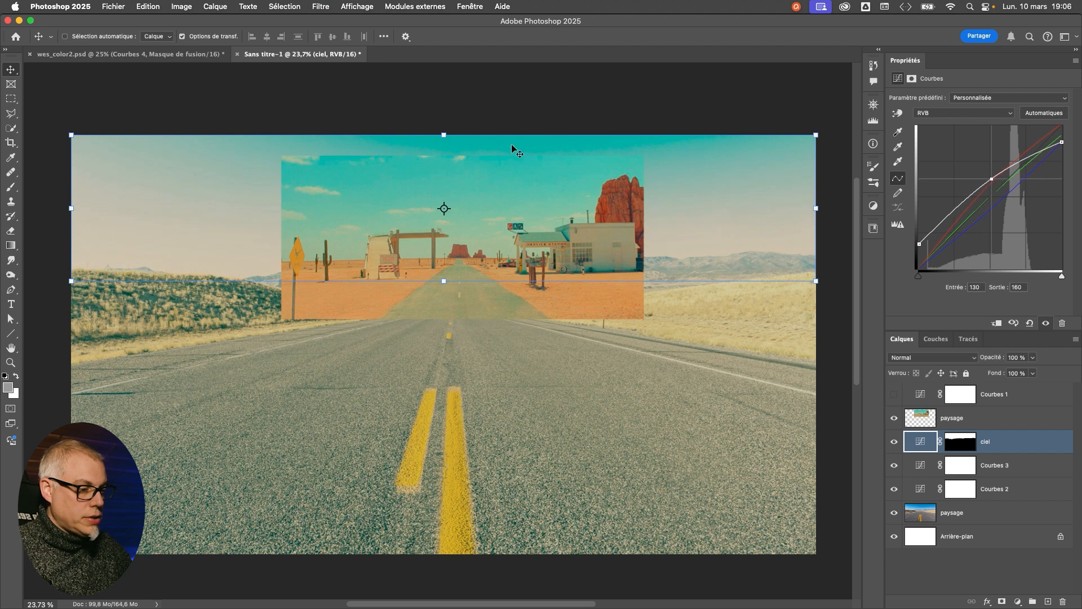
pyautogui.click(894, 444)
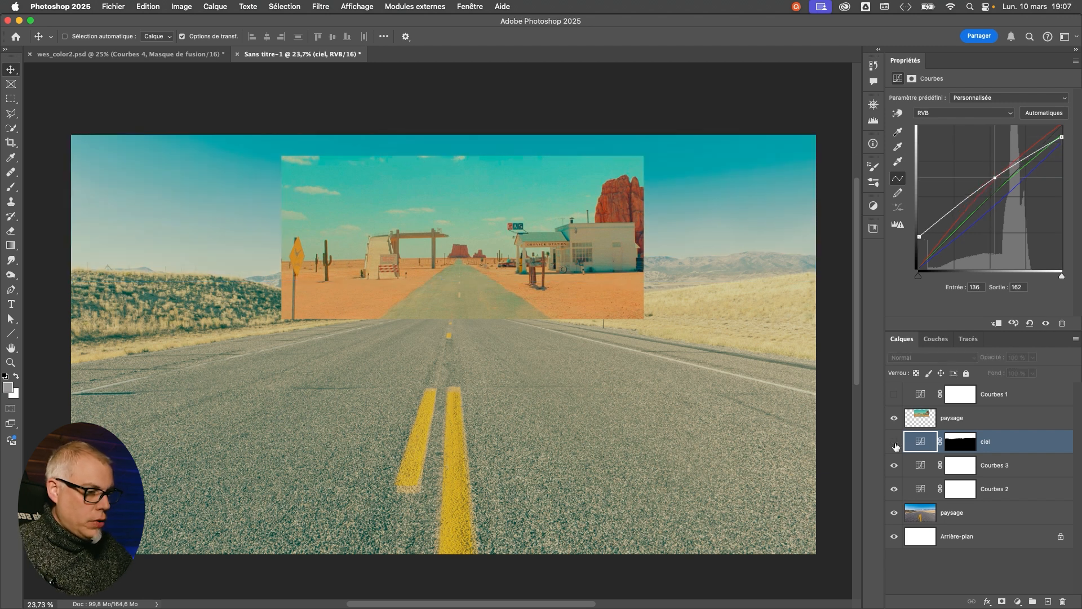
pyautogui.click(895, 444)
pyautogui.click(894, 445)
pyautogui.click(895, 445)
# - Move the desert reference to the road photo's left side, at about X 286 px, Y 345 px, exposing the right-hand grass
pyautogui.click(957, 417)
pyautogui.moveTo(498, 270); pyautogui.dragTo(640, 269)
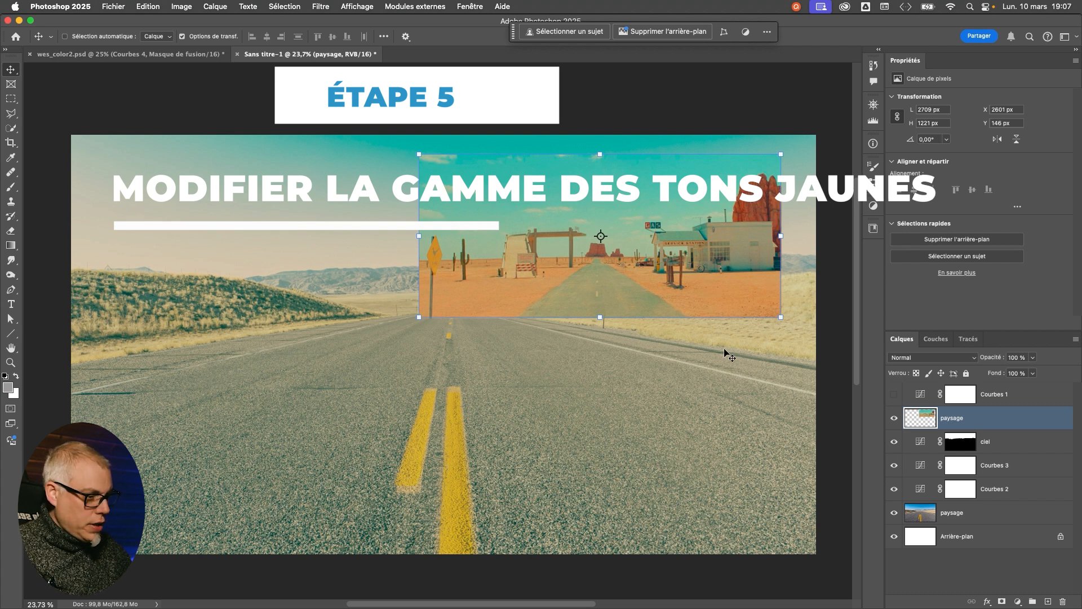
pyautogui.press('super+z')
pyautogui.moveTo(550, 309); pyautogui.dragTo(554, 325)
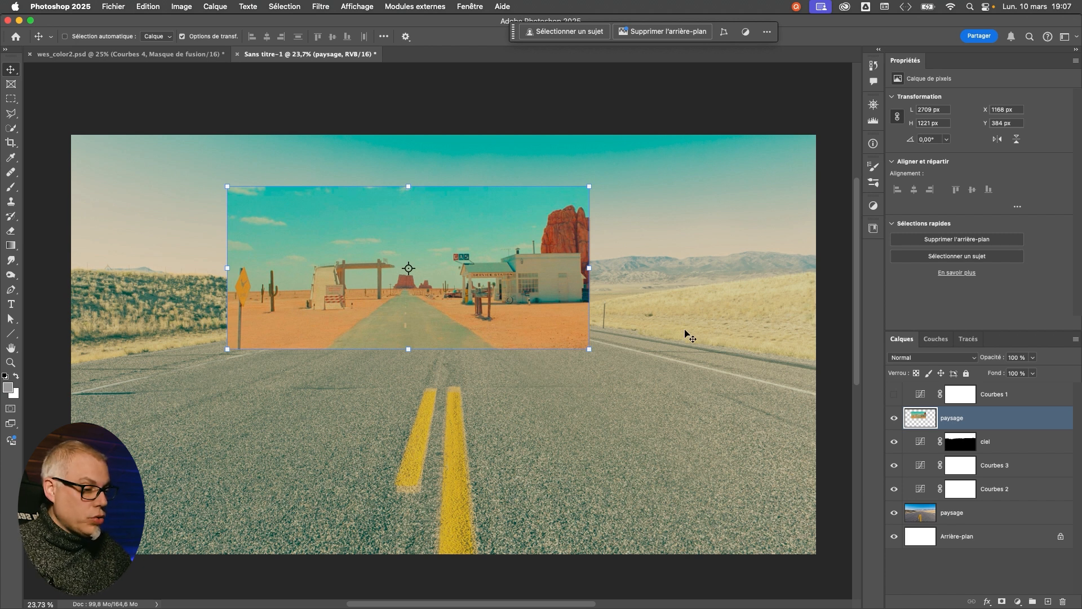
pyautogui.moveTo(382, 329); pyautogui.dragTo(264, 325)
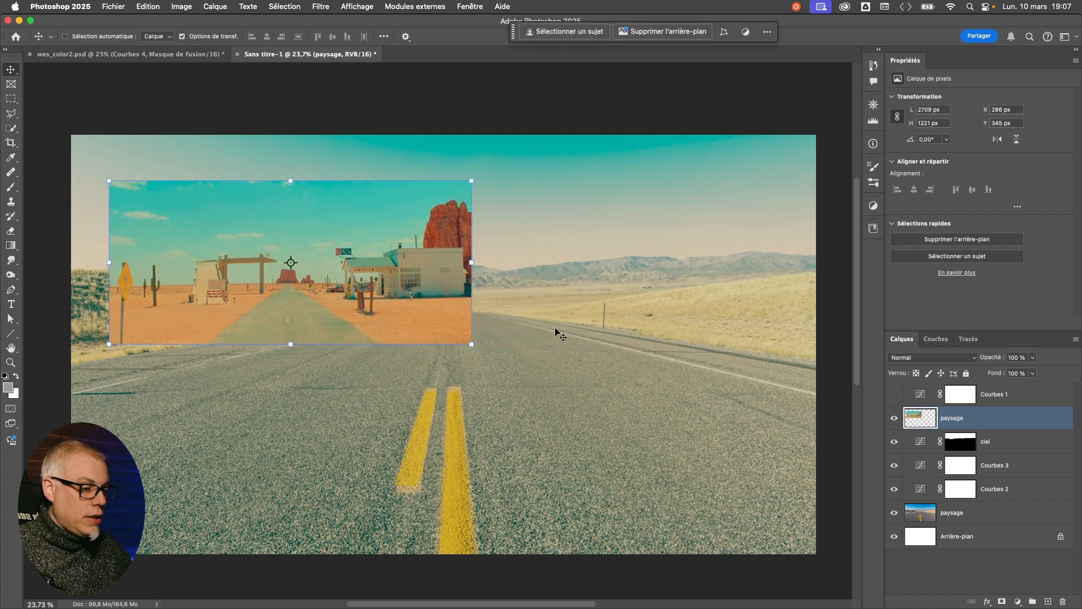
# - Add a Hue/Saturation adjustment layer directly above the ciel layer and select its adjustment rather than its mask
pyautogui.click(1018, 444)
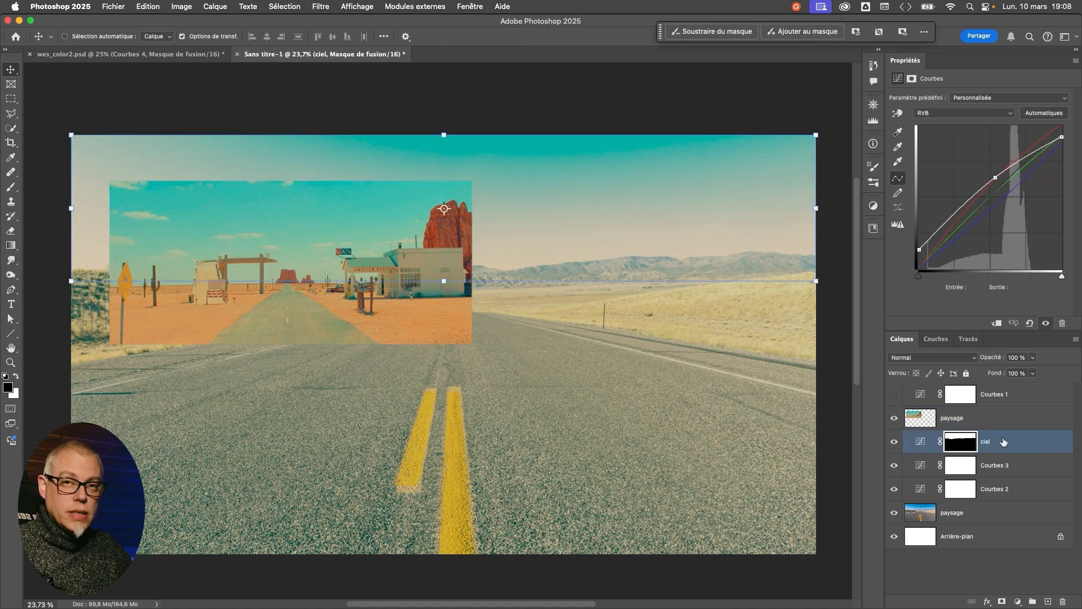
pyautogui.click(873, 206)
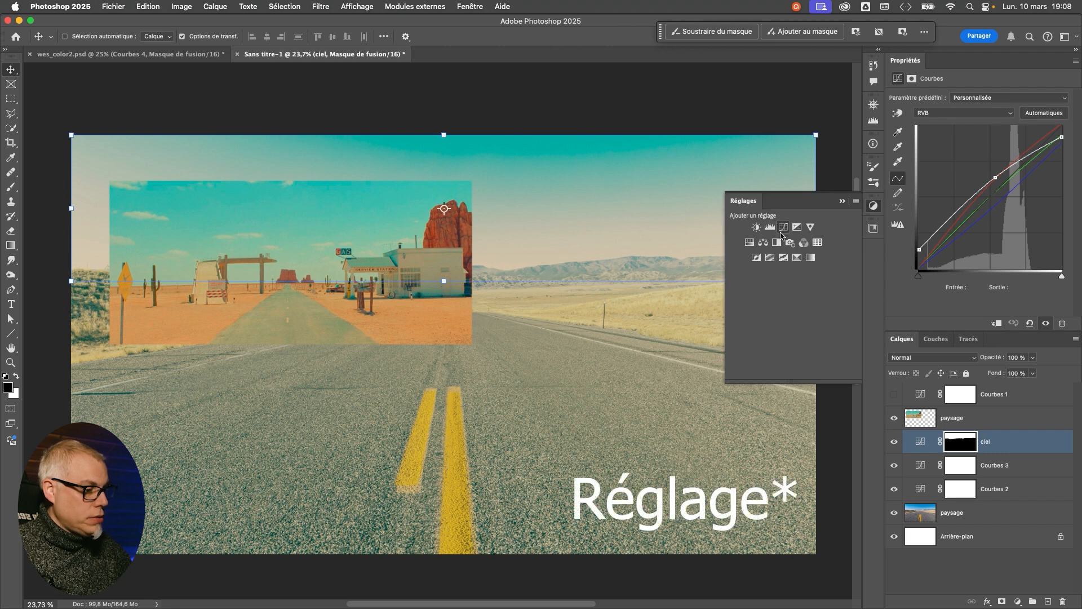
pyautogui.click(753, 243)
pyautogui.click(843, 202)
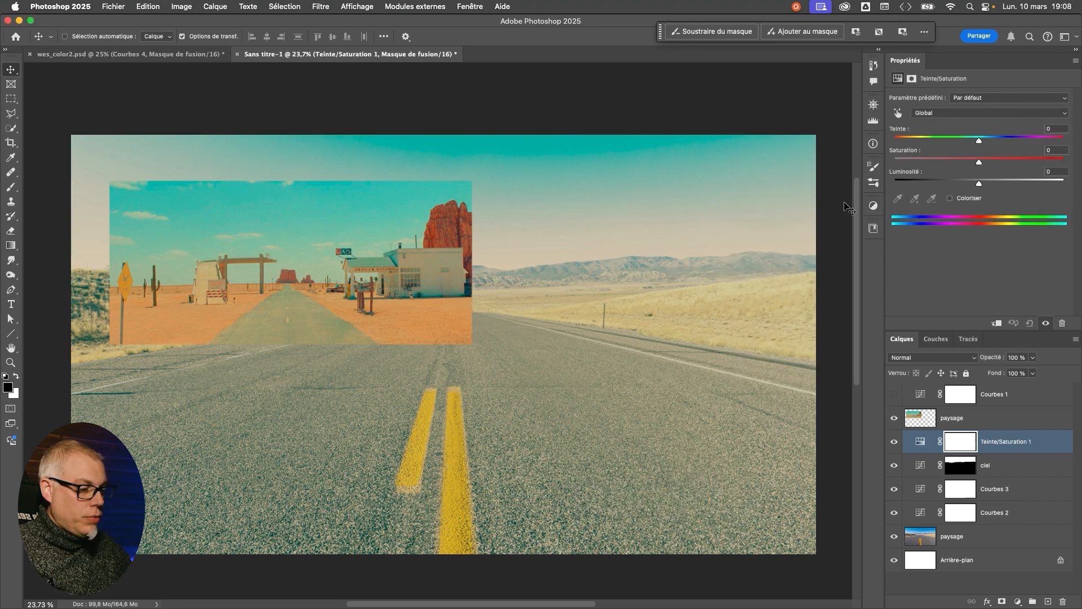
pyautogui.click(921, 441)
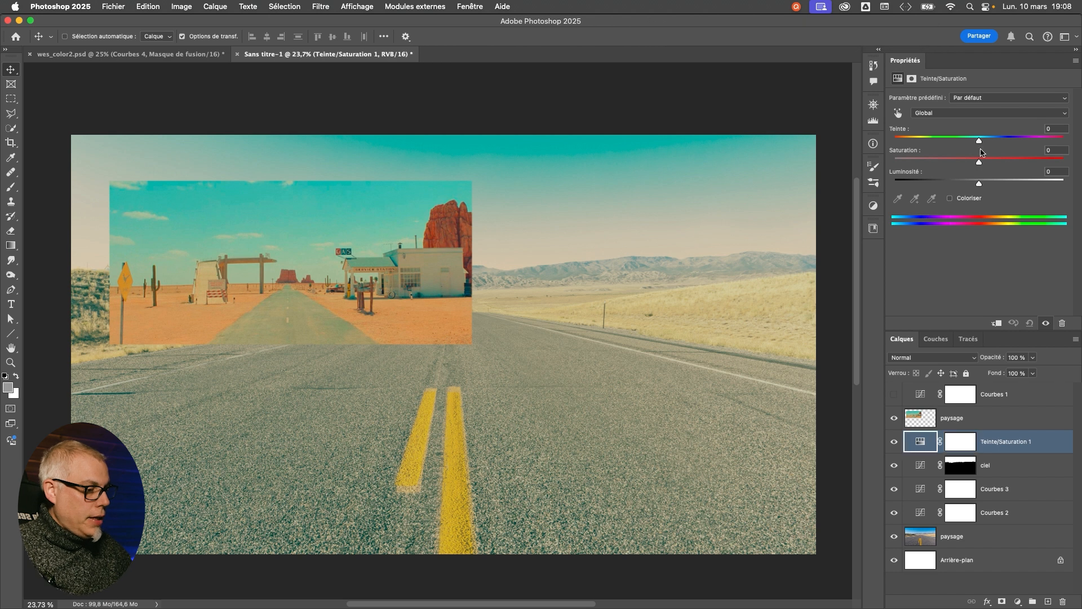
# - Shift only the yellows (Jaunes) of the Hue/Saturation layer to hue -17 and saturation +21
pyautogui.click(959, 113)
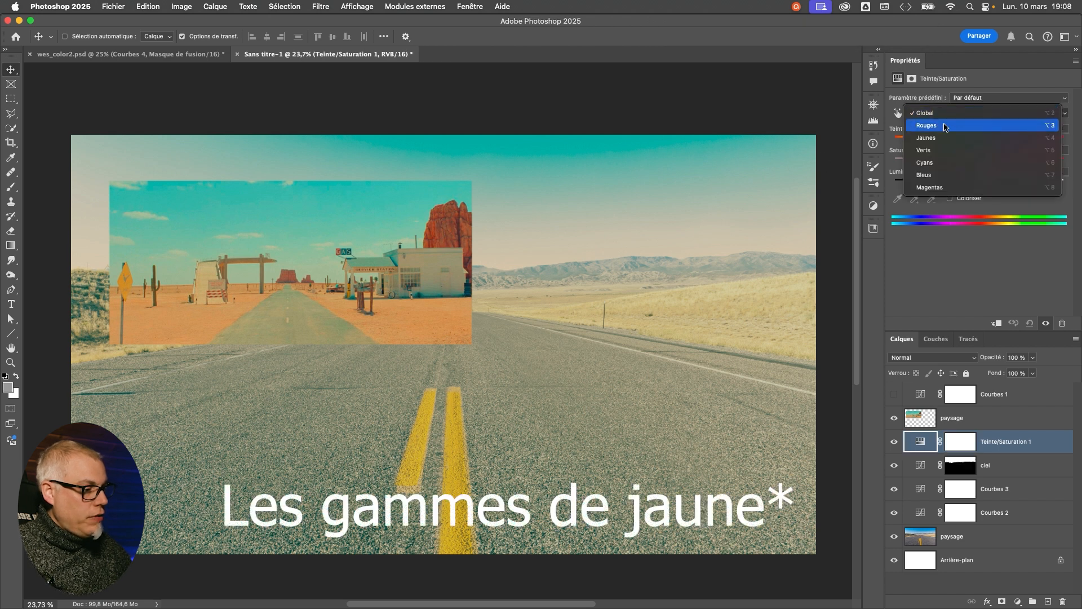
pyautogui.click(943, 137)
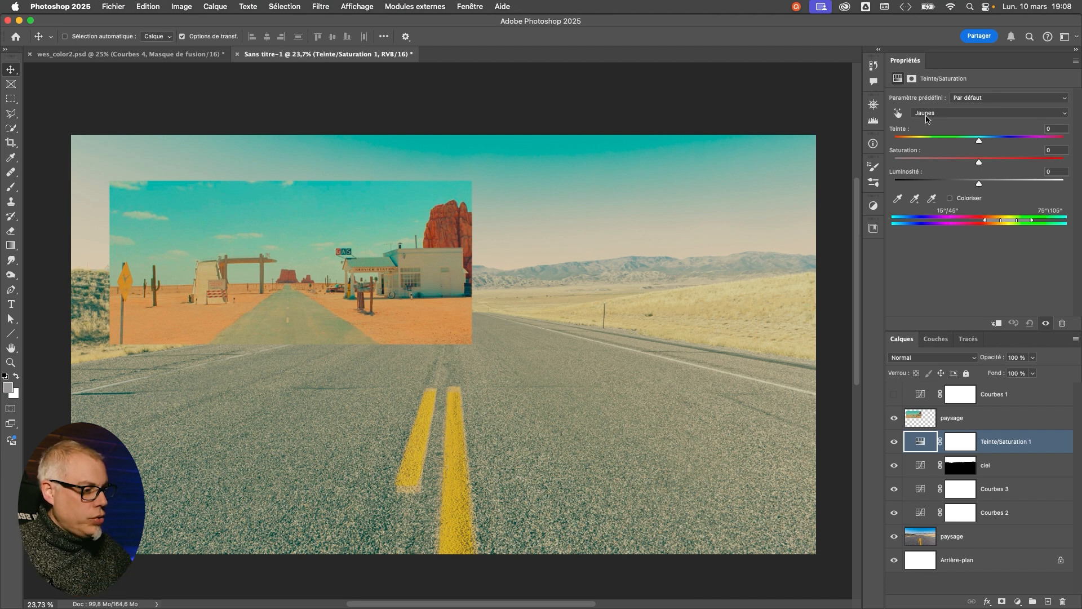
pyautogui.click(898, 113)
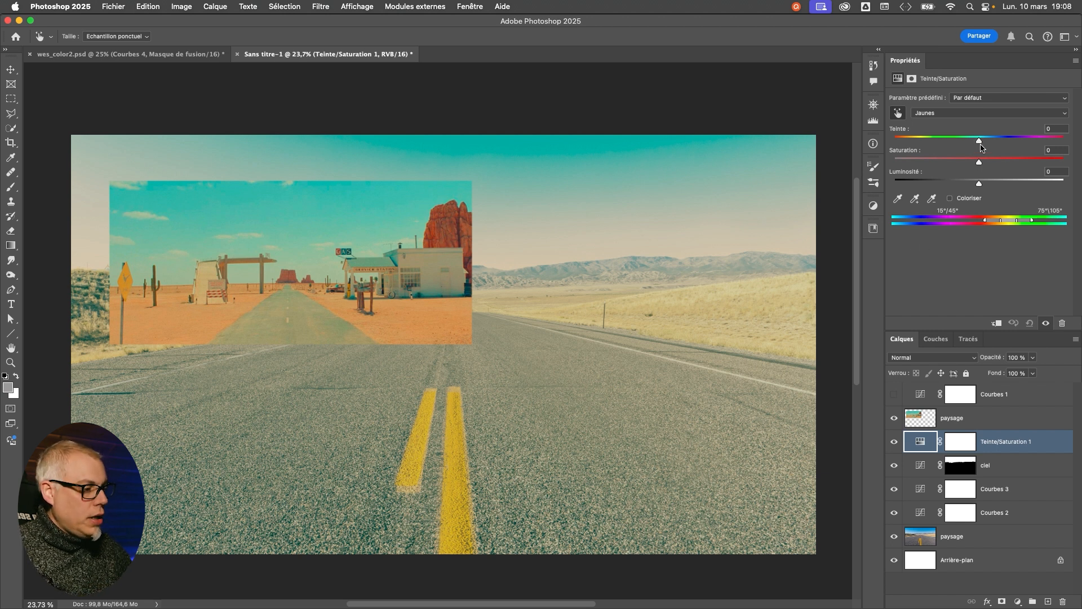
pyautogui.moveTo(979, 143); pyautogui.dragTo(975, 143)
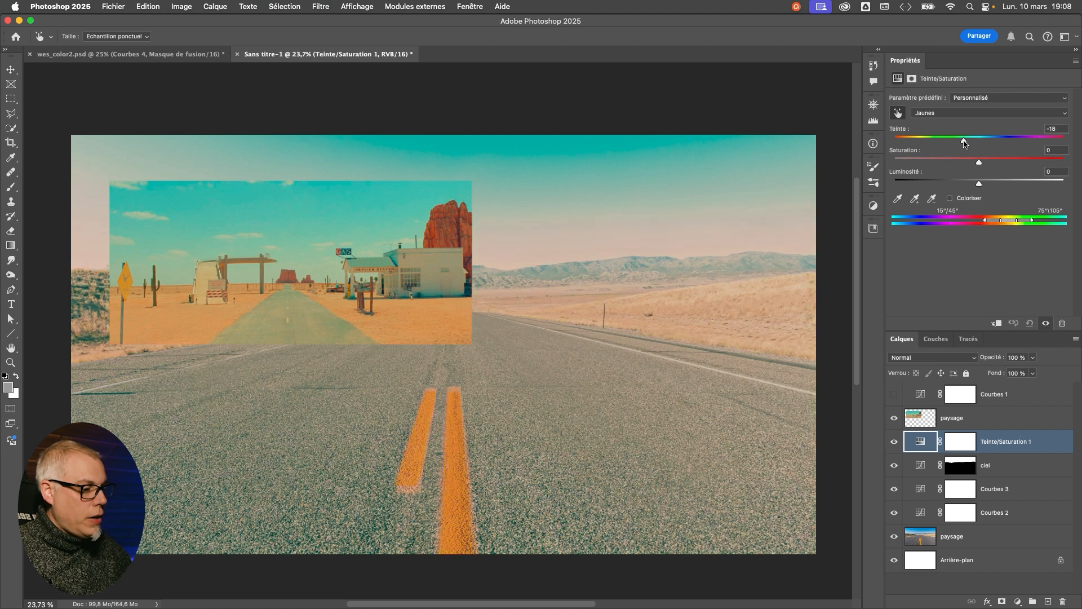
pyautogui.moveTo(963, 143); pyautogui.dragTo(962, 143)
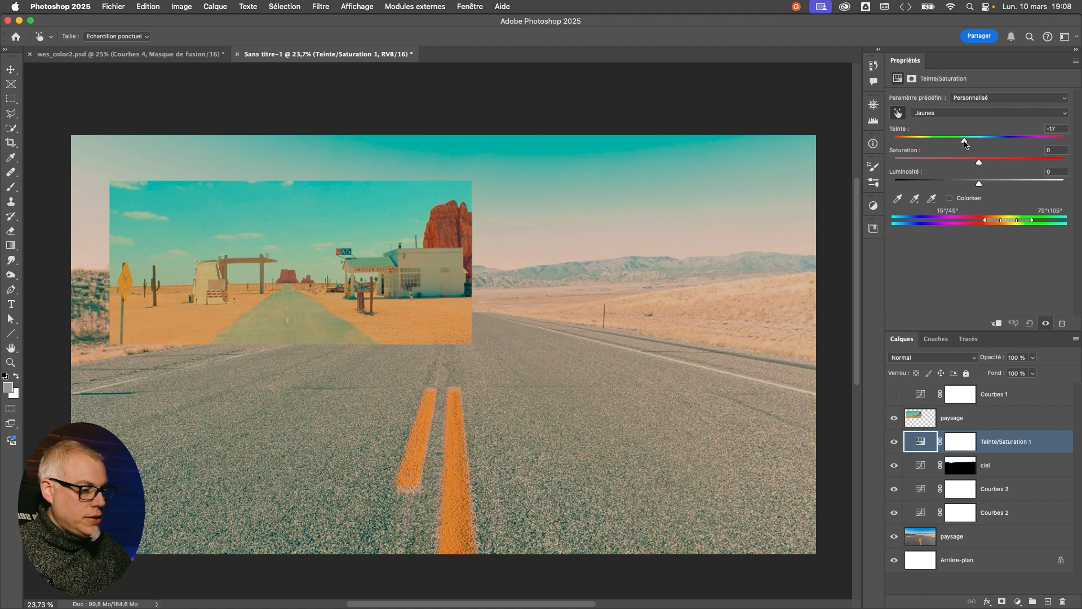
pyautogui.moveTo(979, 163); pyautogui.dragTo(996, 164)
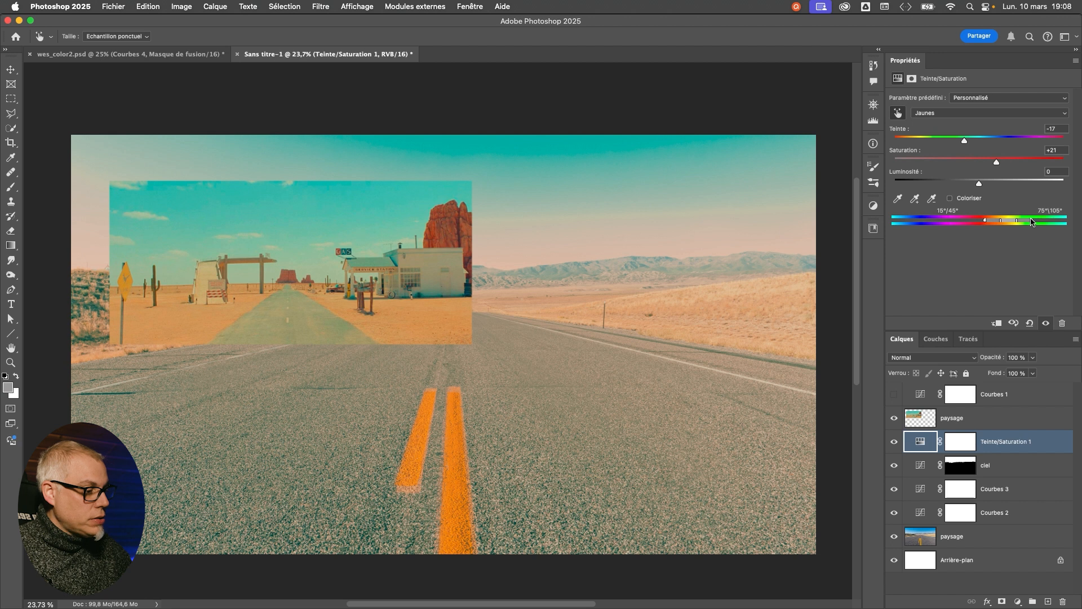
# - Try wider and narrower limits for the affected yellow range, settling on 34°/45° and 75°\88°
pyautogui.moveTo(1033, 221); pyautogui.dragTo(993, 222)
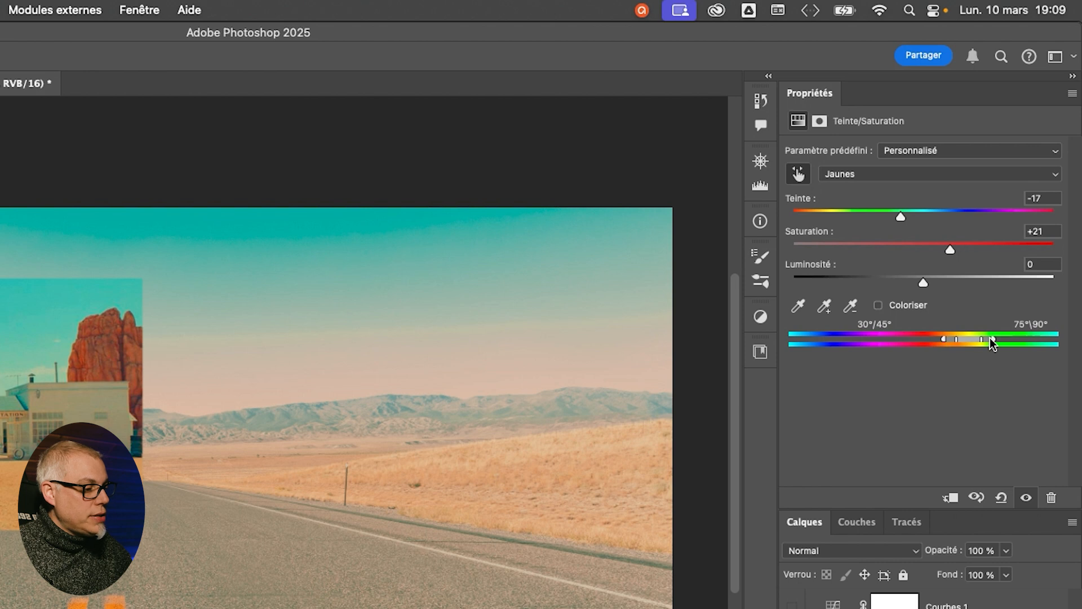
pyautogui.moveTo(997, 337); pyautogui.dragTo(1016, 338)
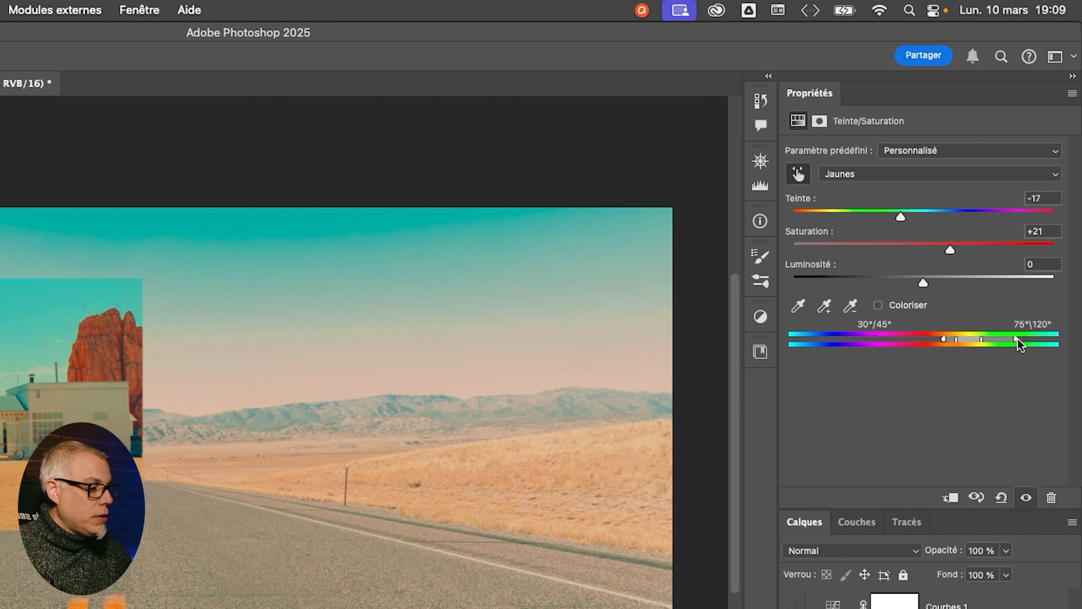
pyautogui.moveTo(943, 337); pyautogui.dragTo(890, 338)
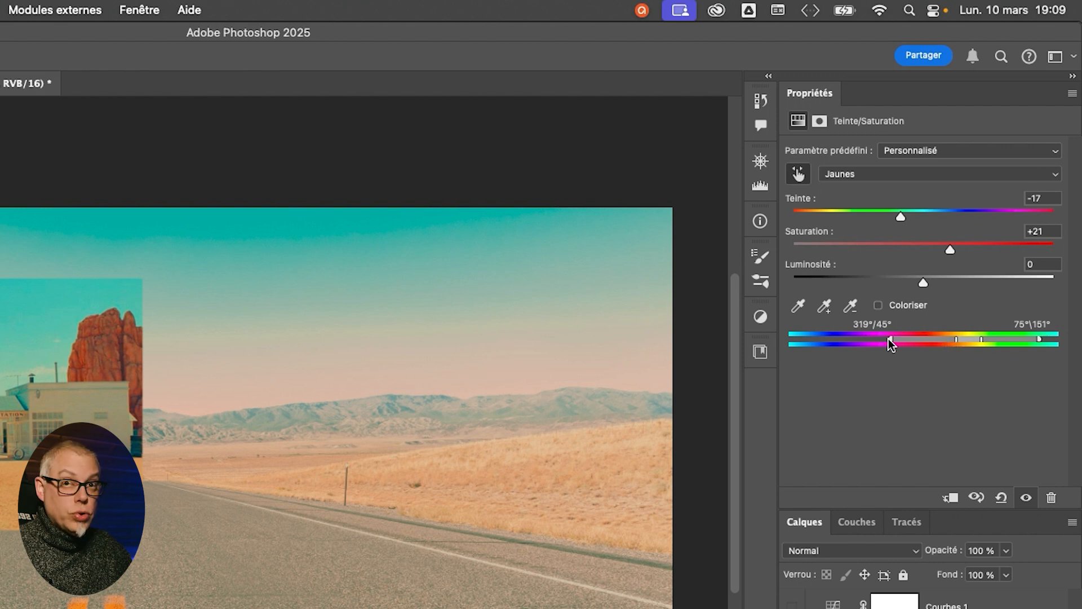
pyautogui.moveTo(890, 337); pyautogui.dragTo(949, 337)
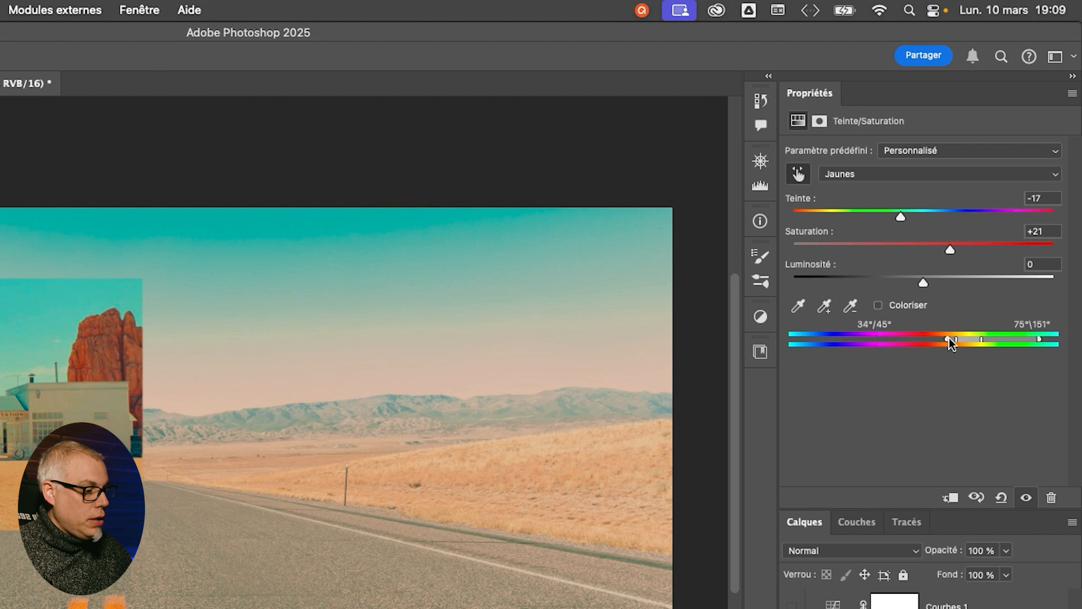
pyautogui.moveTo(1039, 337); pyautogui.dragTo(991, 337)
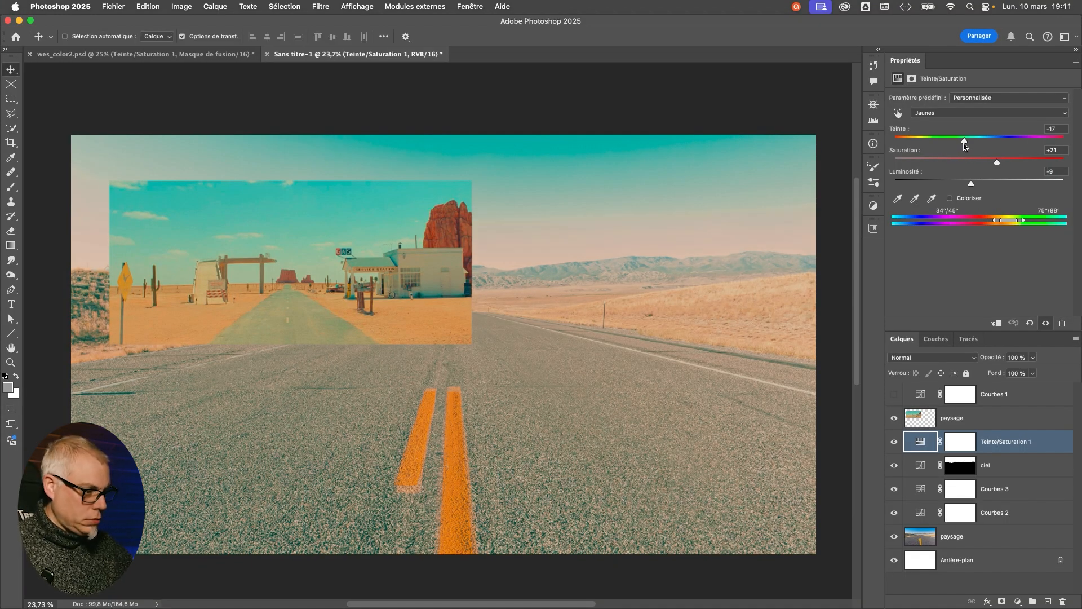
# - Set the yellows' hue to -22 and raise the Hue/Saturation layer's global saturation to +17
pyautogui.moveTo(961, 145); pyautogui.dragTo(960, 145)
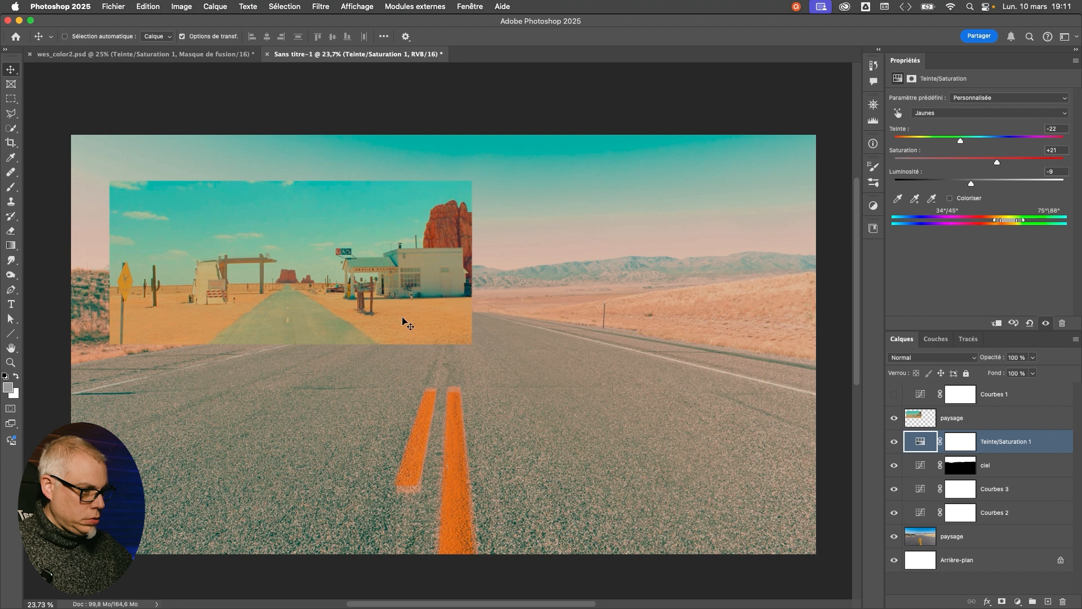
pyautogui.click(975, 112)
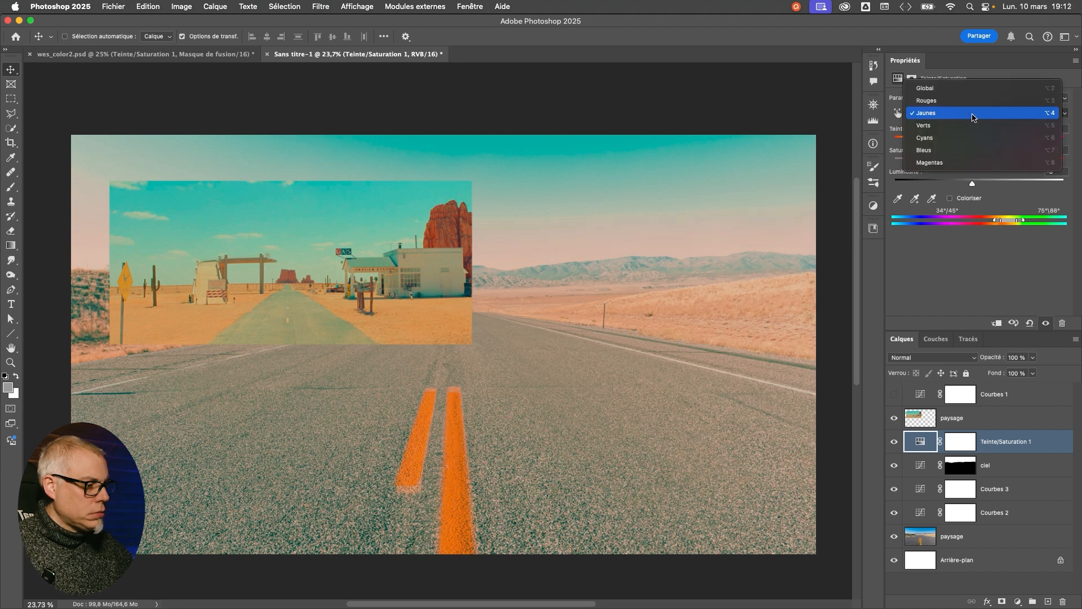
pyautogui.click(951, 89)
pyautogui.moveTo(978, 162); pyautogui.dragTo(990, 164)
pyautogui.click(965, 115)
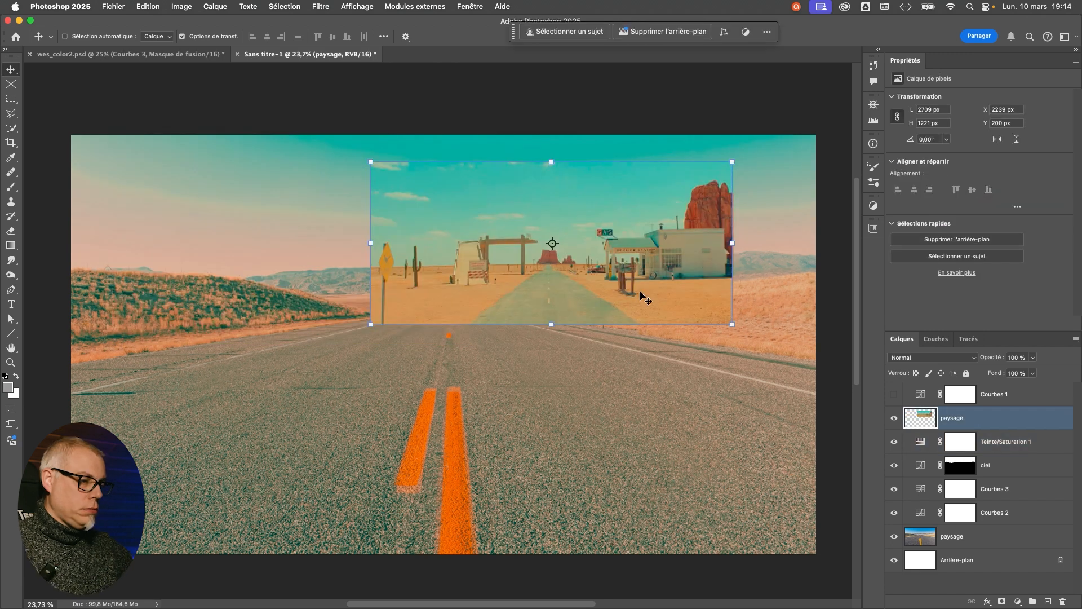
# - Move the desert reference over the road photo's right-hand horizon, to about X 2316 px, Y 145 px
pyautogui.moveTo(595, 284); pyautogui.dragTo(617, 280)
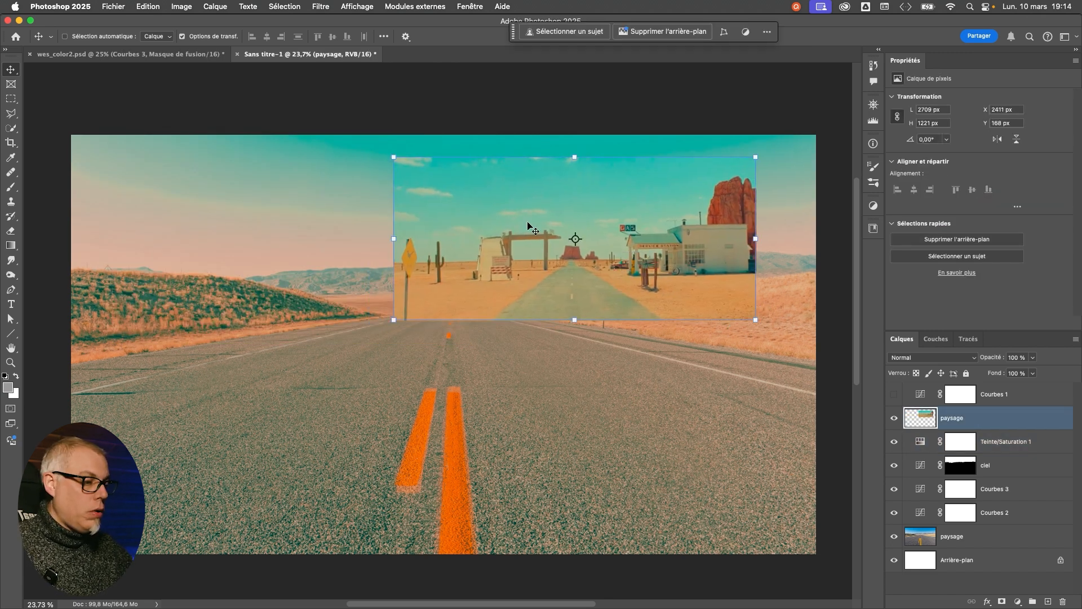
pyautogui.moveTo(703, 310); pyautogui.dragTo(678, 293)
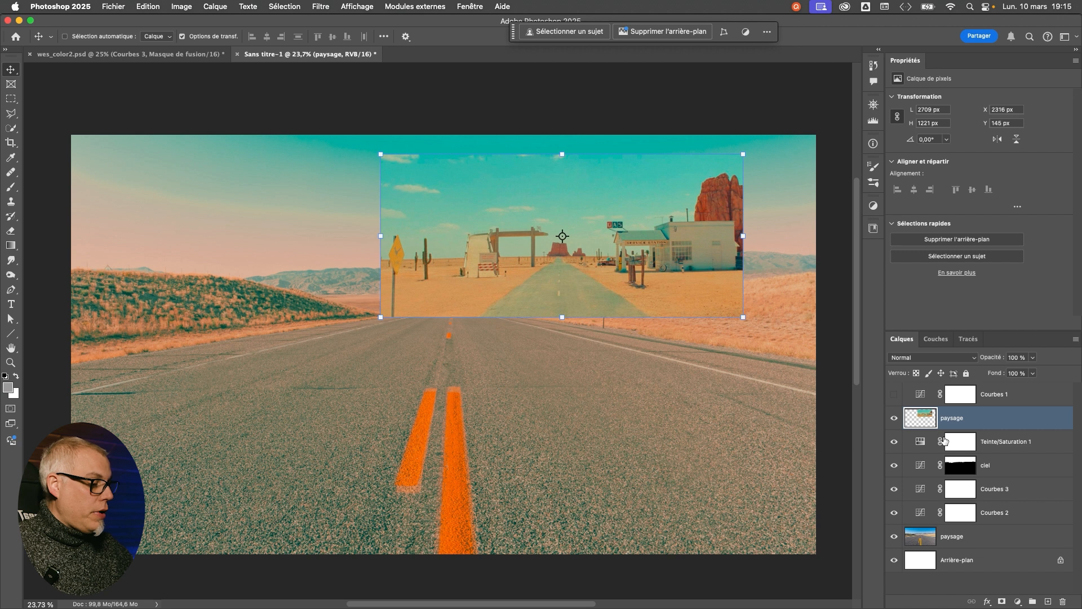
# - Add a new Curves adjustment layer directly above the Teinte/Saturation 1 layer
pyautogui.click(1032, 445)
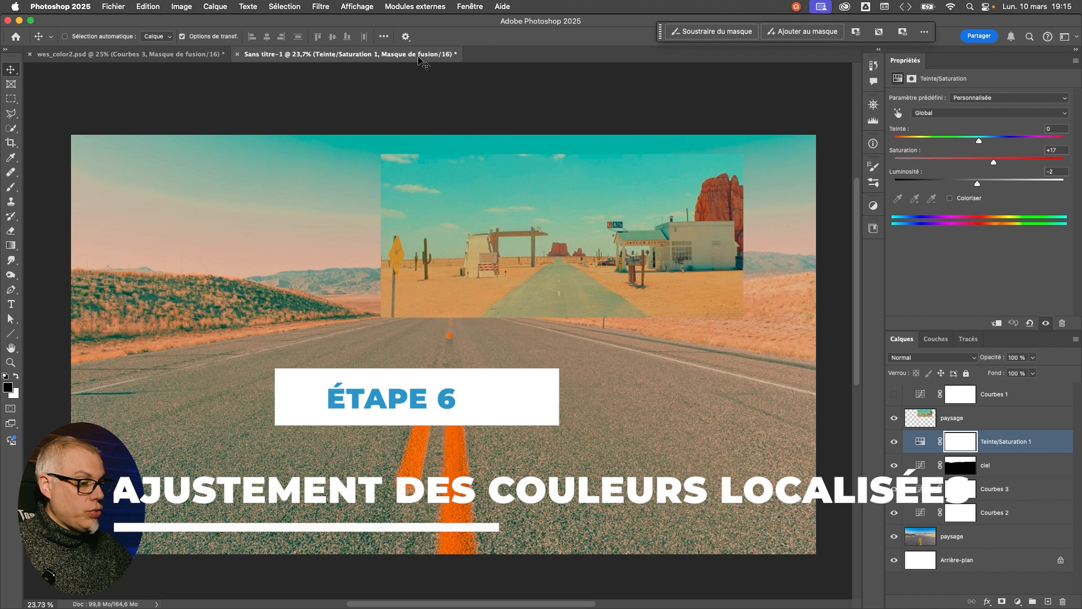
pyautogui.click(872, 206)
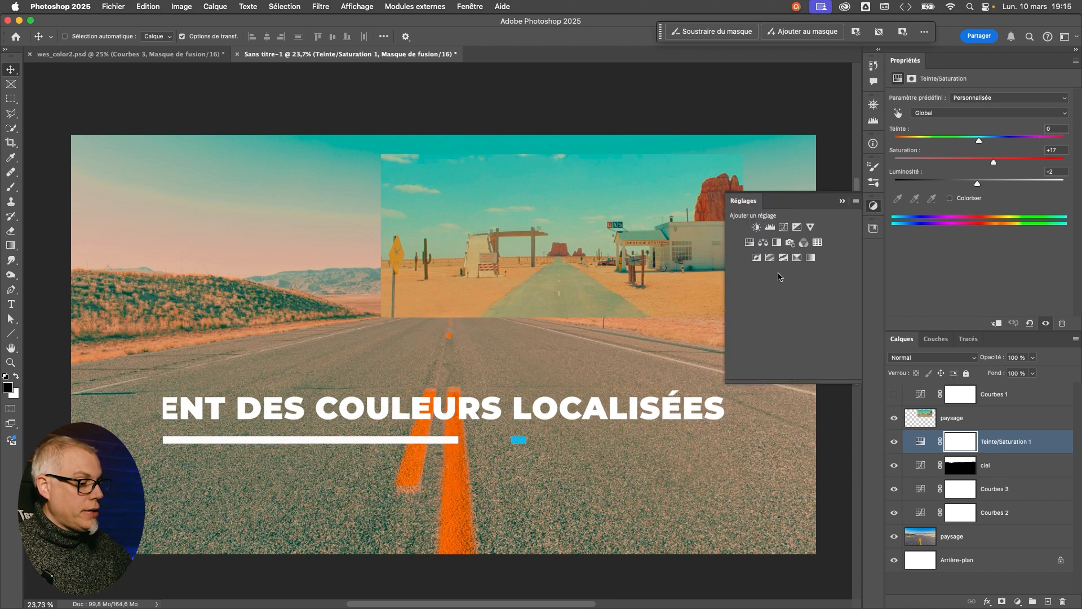
pyautogui.click(785, 227)
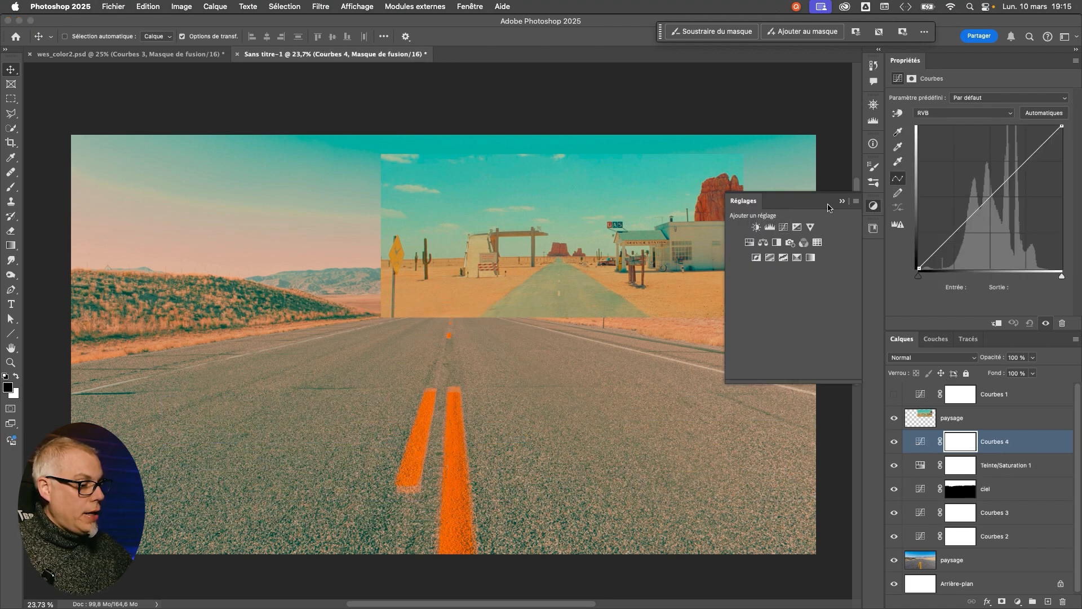
# - Hide the desert reference and select the asphalt road surface across the photo with Quick Selection
pyautogui.click(842, 201)
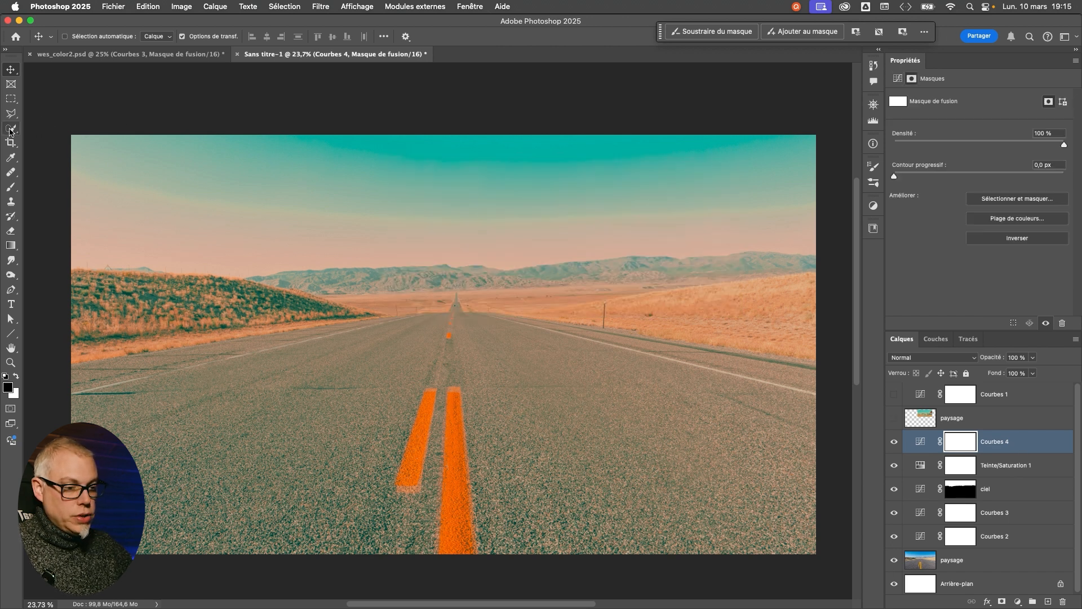
pyautogui.click(10, 130)
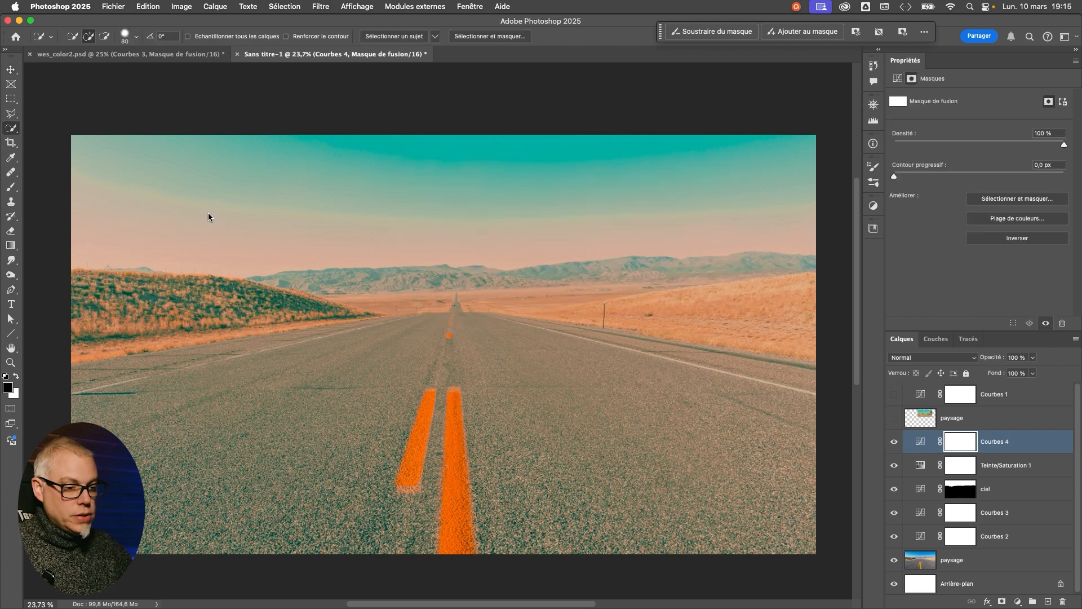
pyautogui.moveTo(269, 488); pyautogui.dragTo(272, 486)
pyautogui.moveTo(242, 517)
pyautogui.mouseDown()
pyautogui.moveTo(426, 495)
pyautogui.moveTo(435, 374)
pyautogui.moveTo(419, 352)
pyautogui.moveTo(310, 379)
pyautogui.moveTo(221, 412)
pyautogui.moveTo(627, 345)
pyautogui.moveTo(597, 347)
pyautogui.moveTo(609, 346)
pyautogui.moveTo(771, 382)
pyautogui.moveTo(662, 350)
pyautogui.moveTo(582, 345)
pyautogui.moveTo(776, 378)
pyautogui.mouseUp()
pyautogui.moveTo(460, 310); pyautogui.dragTo(692, 354)
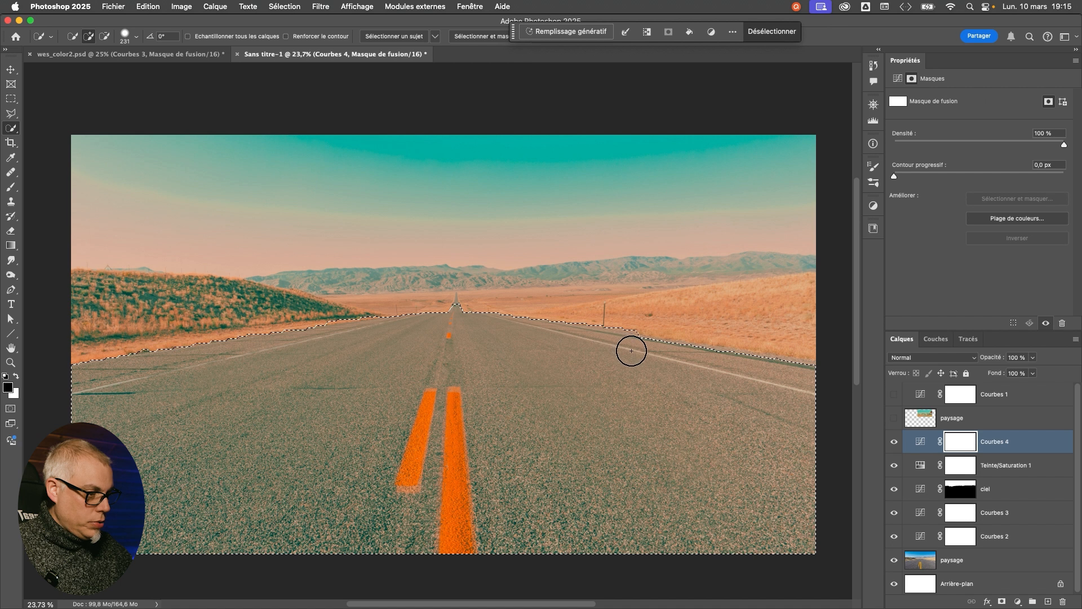
# - Add the narrow distant strip of road, up to its vanishing point, to the selection with the Polygonal Lasso
pyautogui.moveTo(454, 303); pyautogui.dragTo(511, 305)
pyautogui.press('l')
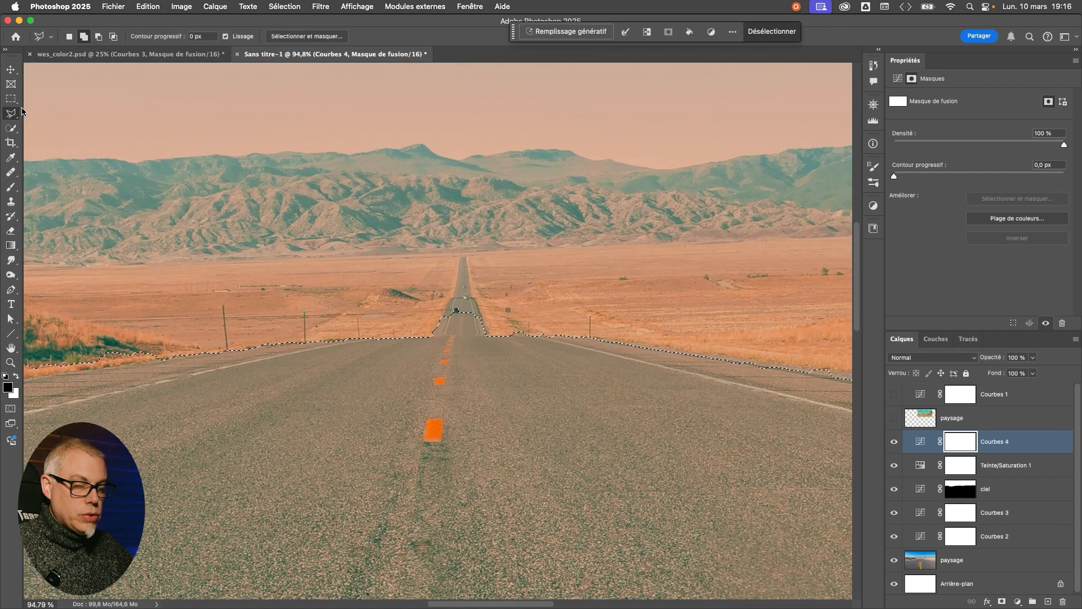
pyautogui.click(438, 321)
pyautogui.click(454, 291)
pyautogui.click(460, 255)
pyautogui.click(465, 255)
pyautogui.click(485, 334)
pyautogui.click(478, 356)
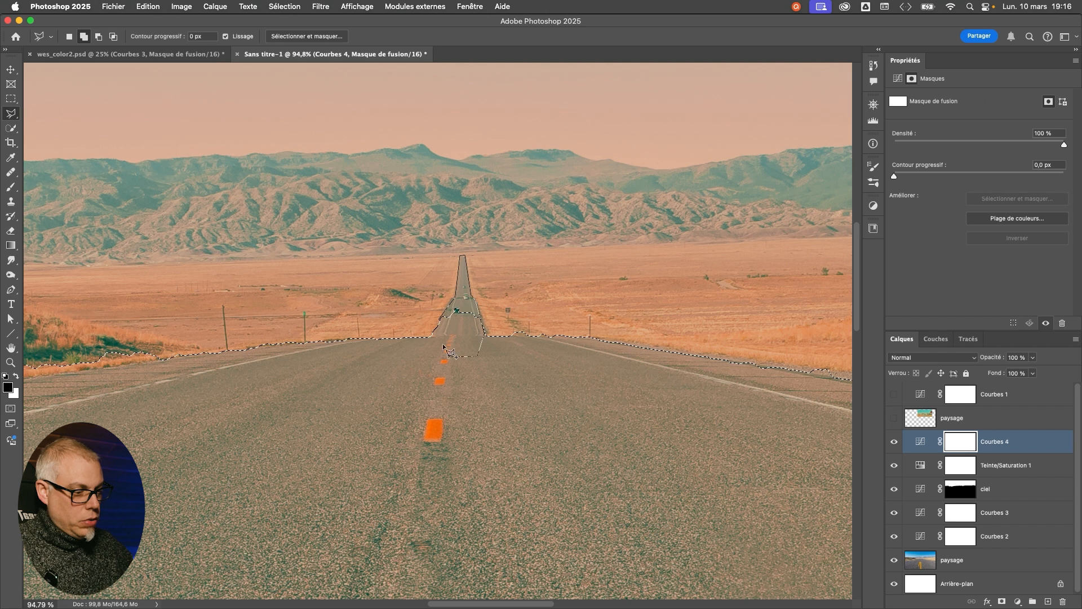
pyautogui.click(438, 320)
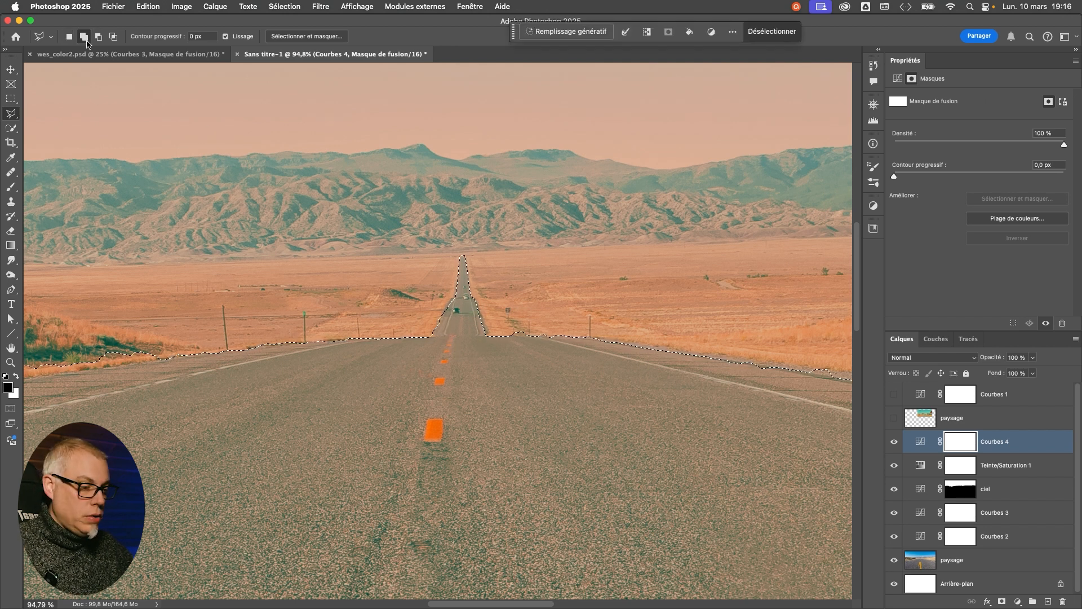
# - Invert the road selection and fill the Courbes 4 mask with black at 100% opacity everywhere outside the road
pyautogui.press('z')
pyautogui.moveTo(409, 353); pyautogui.dragTo(351, 355)
pyautogui.moveTo(419, 485); pyautogui.dragTo(438, 426)
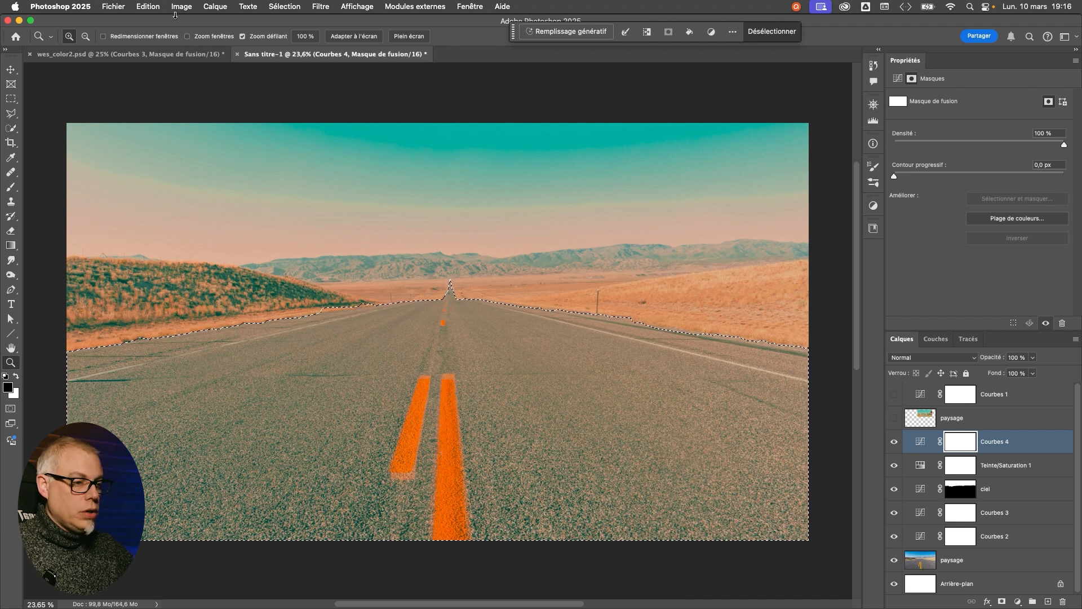
pyautogui.click(288, 6)
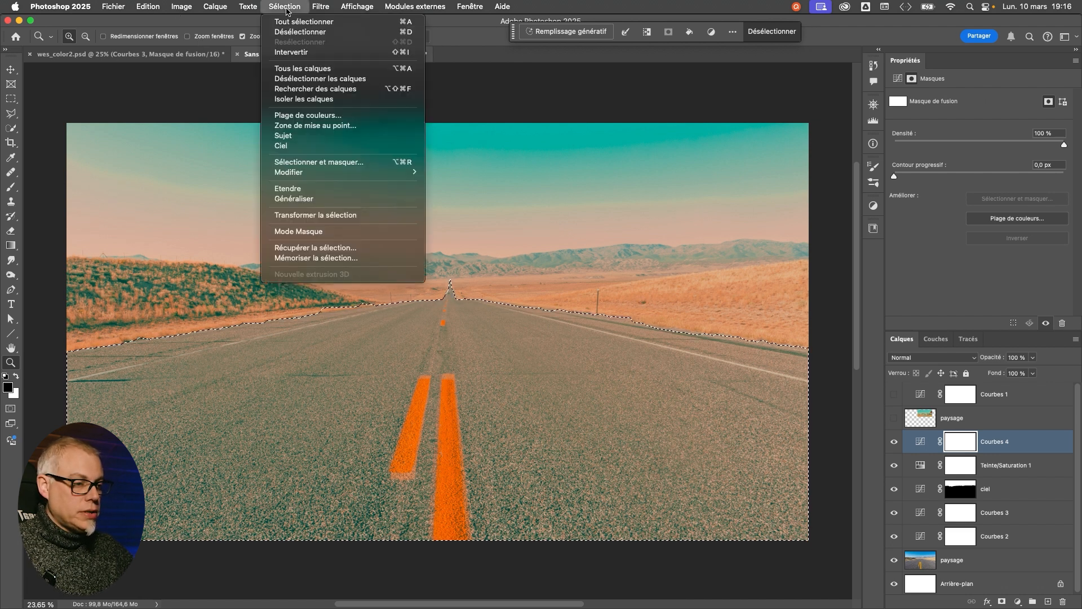
pyautogui.click(287, 52)
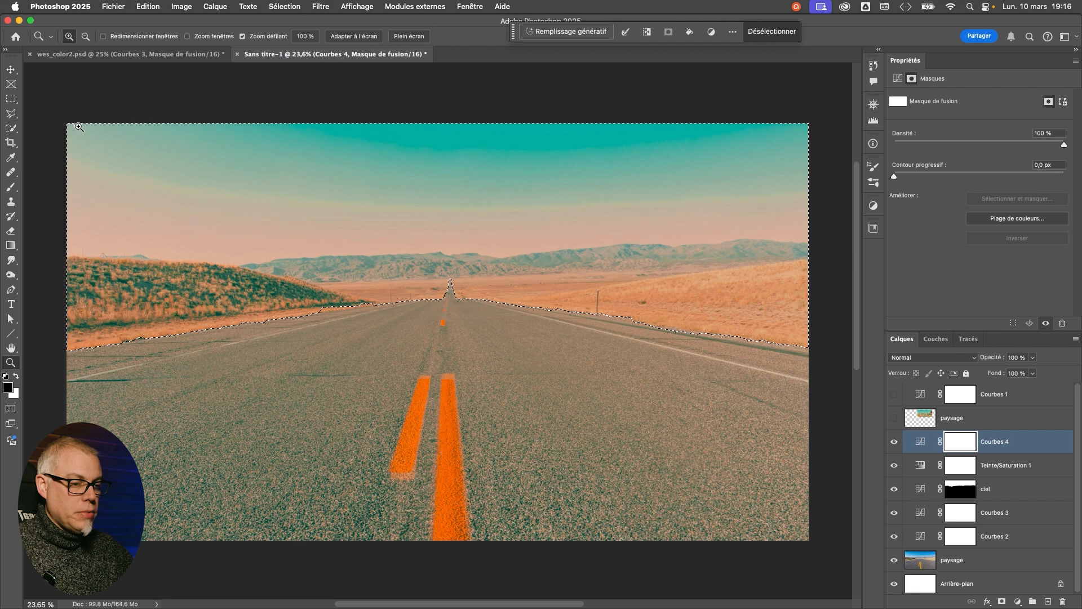
pyautogui.click(146, 8)
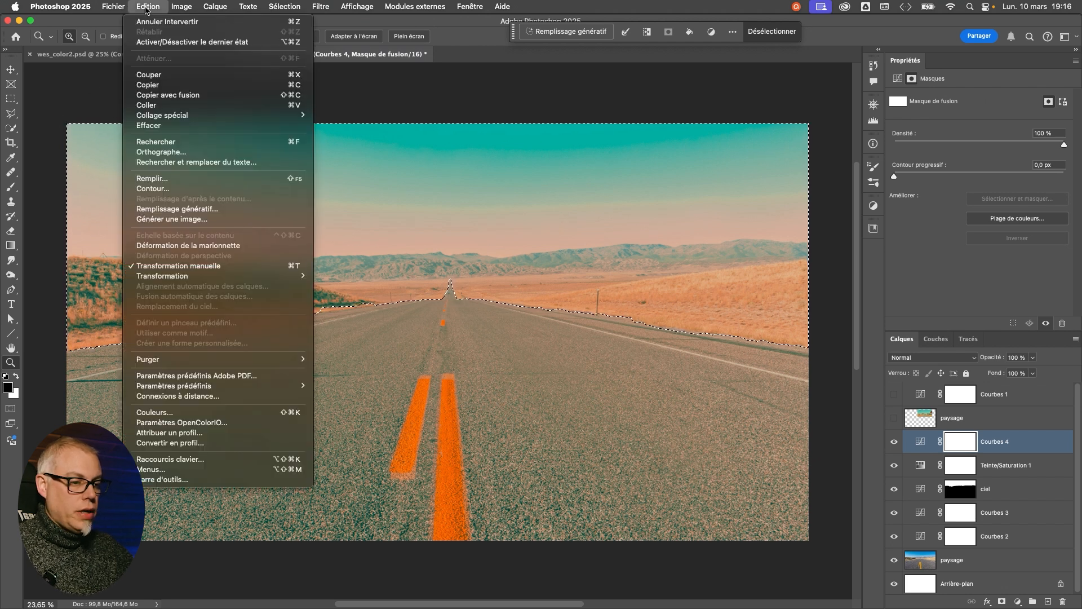
pyautogui.click(162, 179)
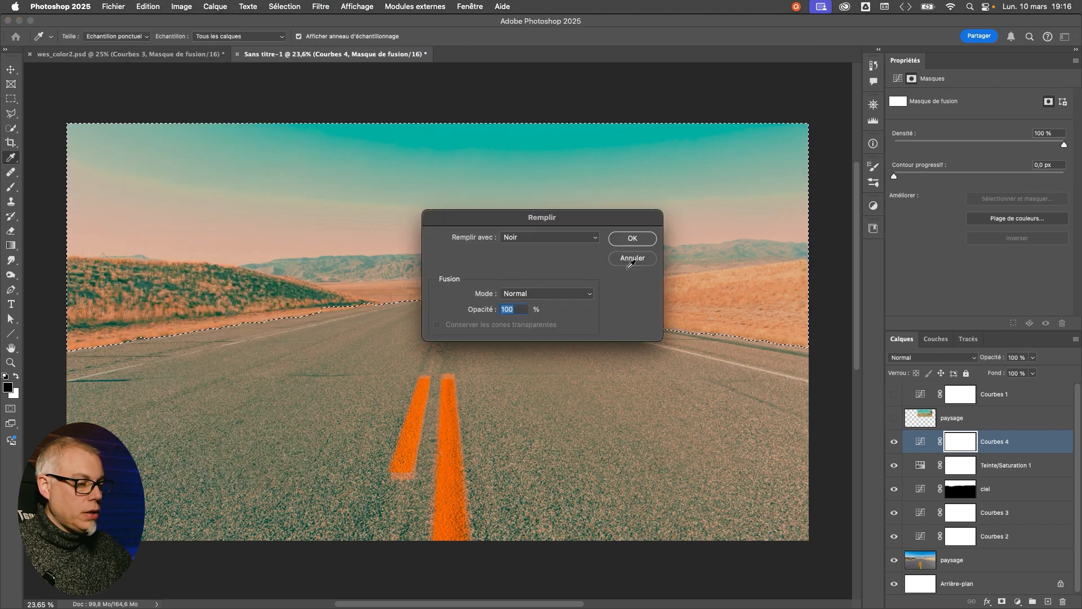
pyautogui.click(630, 239)
pyautogui.press('z')
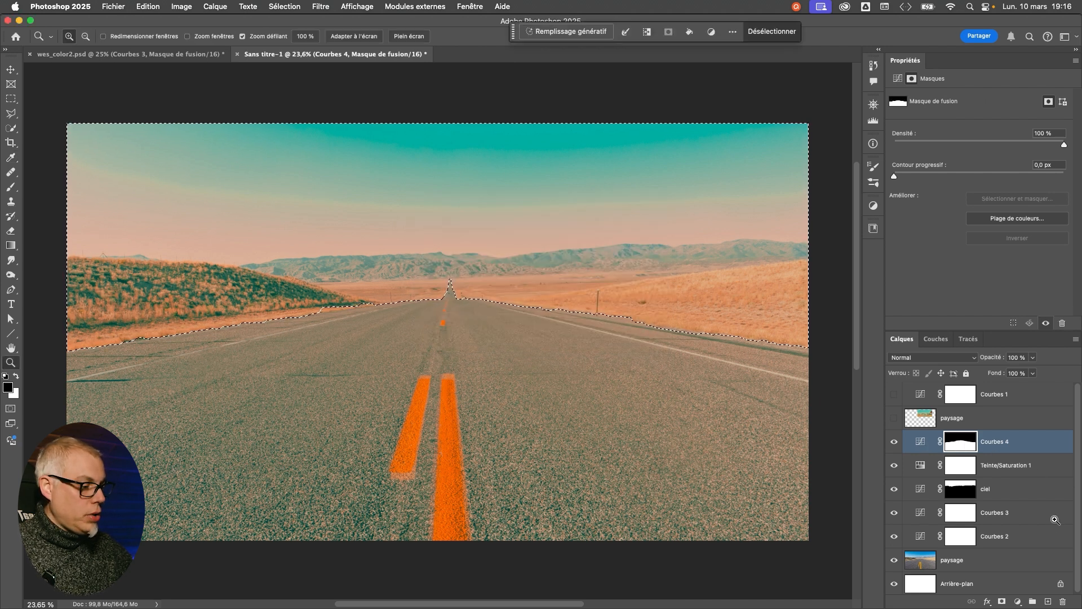
# - Show the desert reference again, clear the selection, and move the reference so its road lies over the photo's vanishing point
pyautogui.click(921, 441)
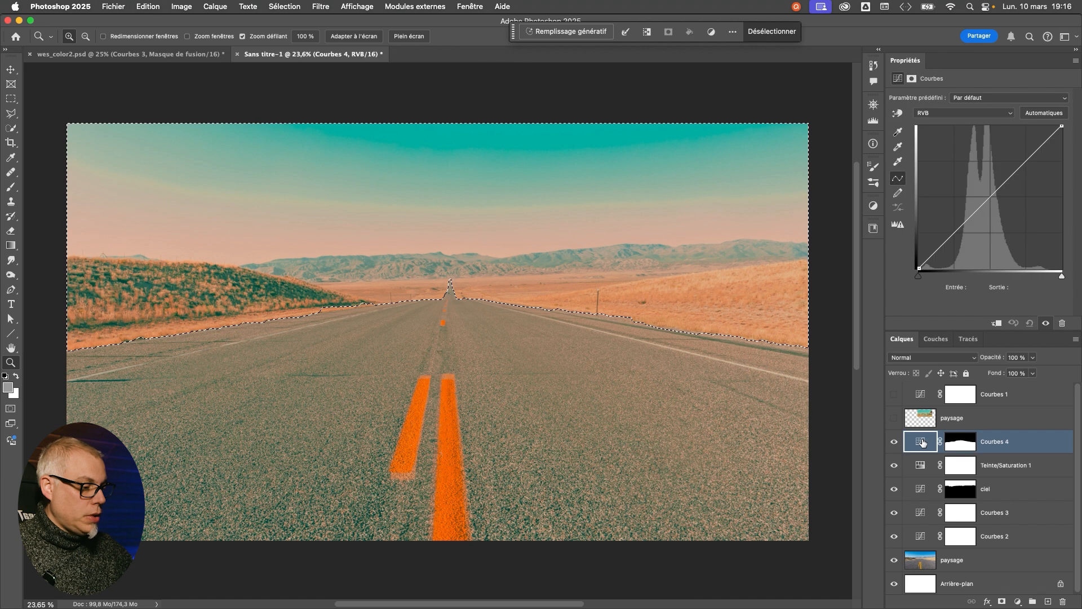
pyautogui.click(894, 418)
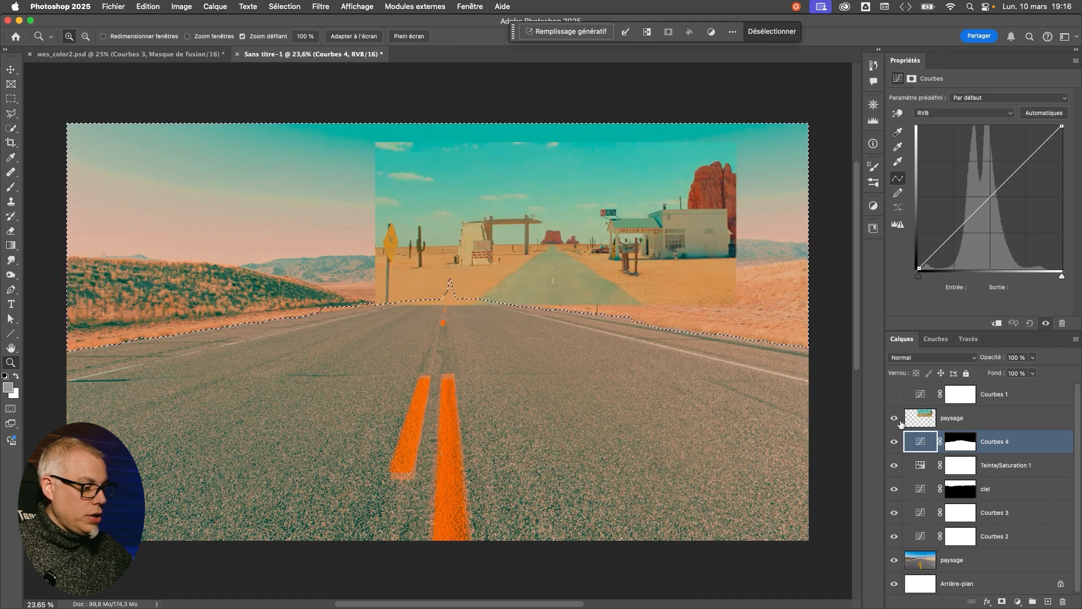
pyautogui.click(934, 422)
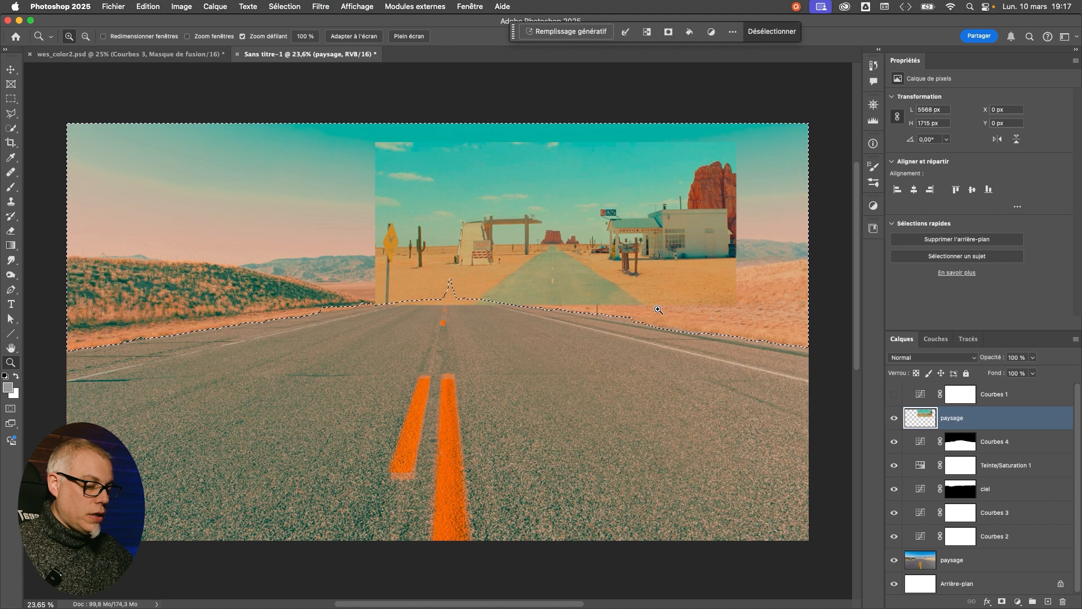
pyautogui.press('super+d')
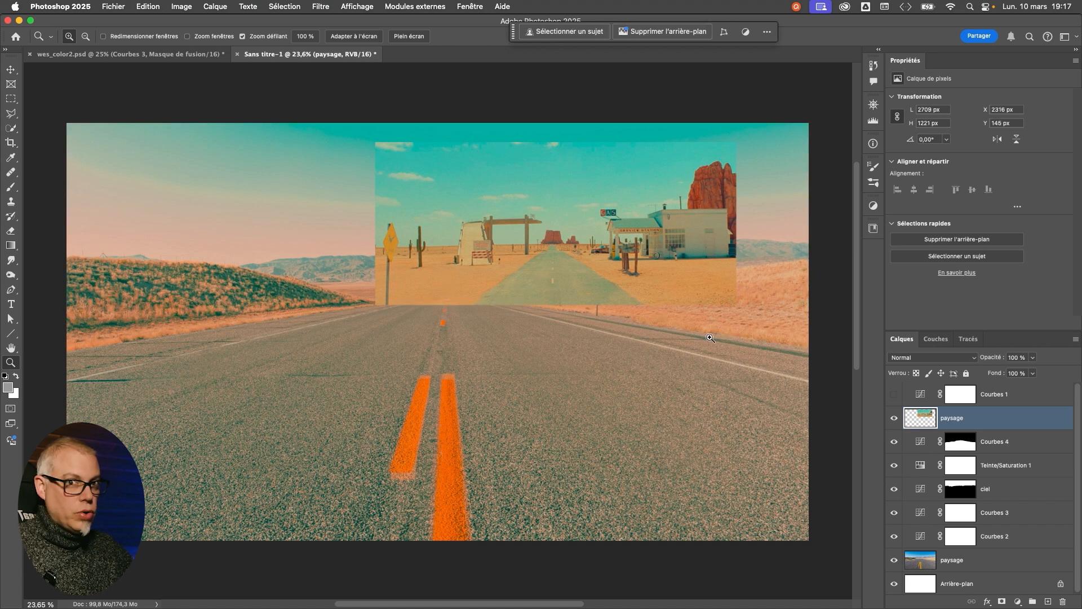
pyautogui.click(927, 444)
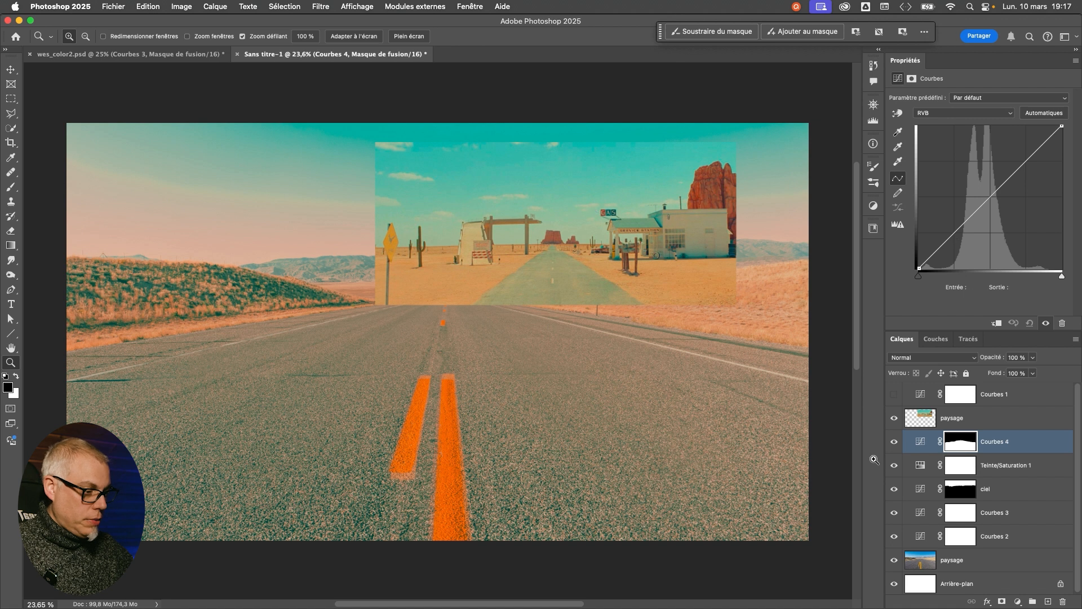
pyautogui.click(935, 415)
pyautogui.press('v')
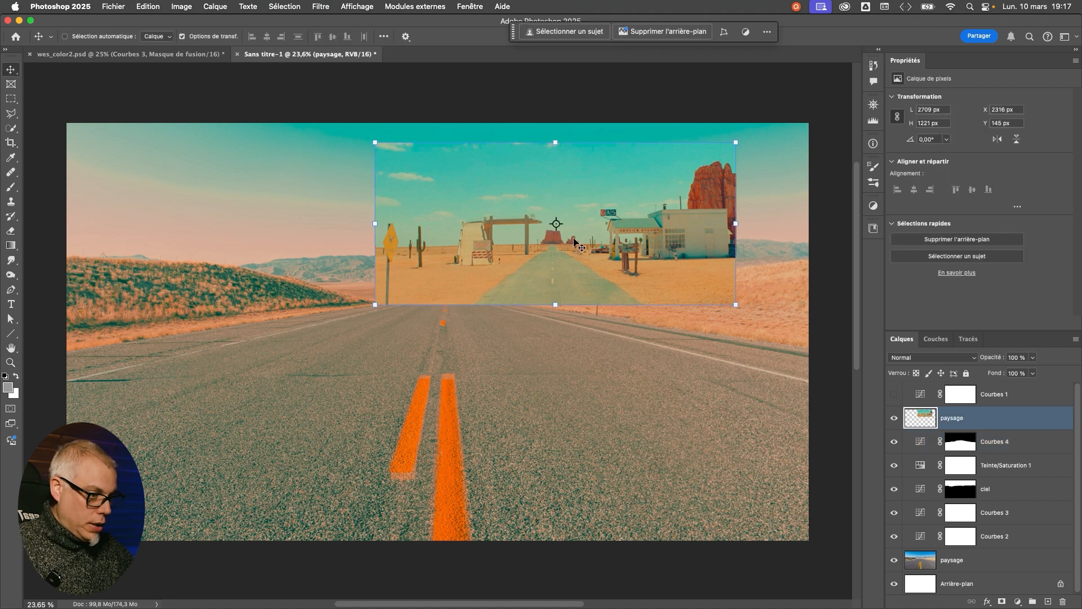
pyautogui.moveTo(575, 239); pyautogui.dragTo(471, 274)
# - Raise the midtones of the Courbes 4 RGB curve slightly to brighten the road
pyautogui.click(924, 442)
pyautogui.moveTo(999, 187); pyautogui.dragTo(1002, 178)
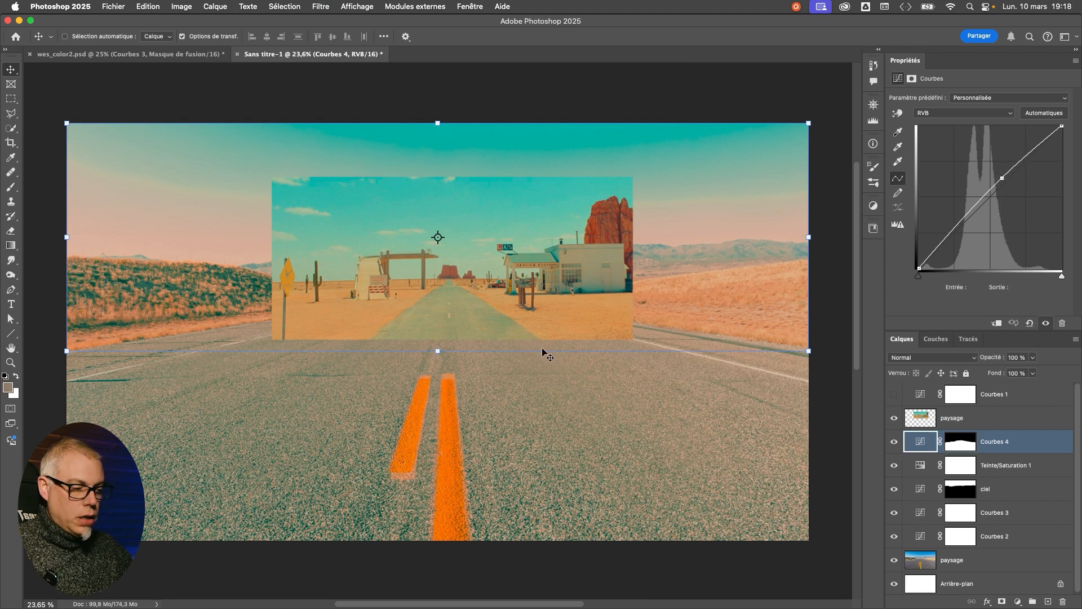
pyautogui.click(1026, 443)
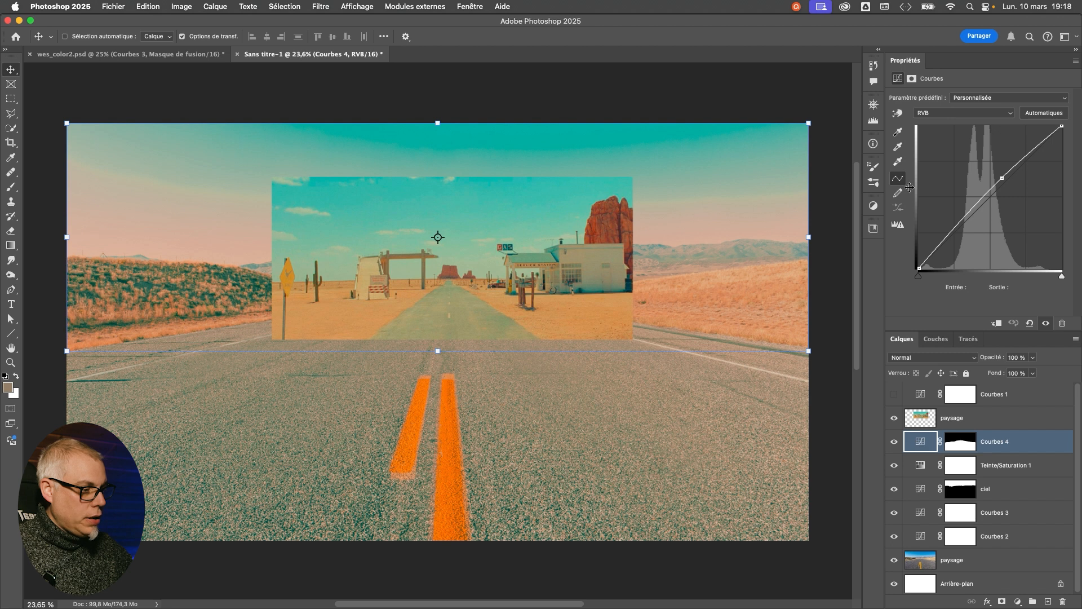
pyautogui.click(922, 443)
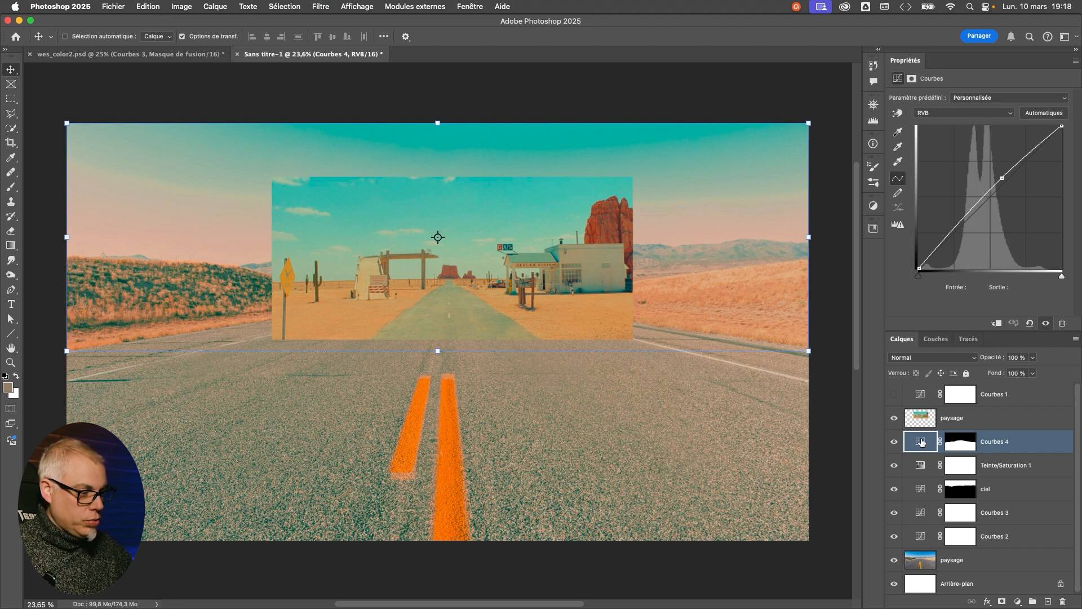
# - Set the Courbes 4 midtone target color to #9b986d, sampled from the reference's road, without saving it as a default
pyautogui.doubleClick(897, 151)
pyautogui.moveTo(860, 284); pyautogui.dragTo(863, 170)
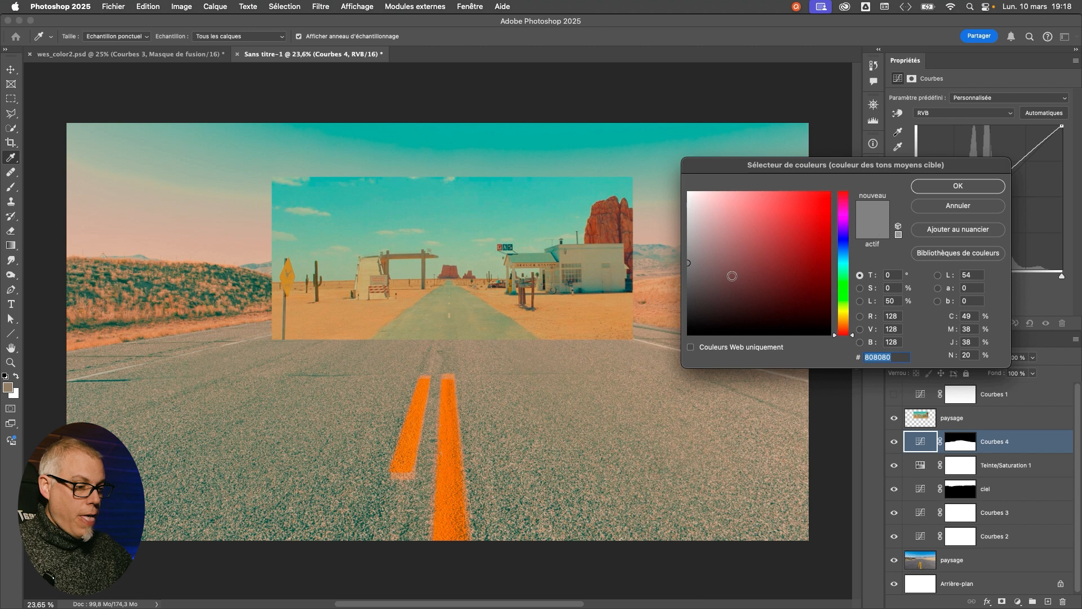
pyautogui.click(441, 320)
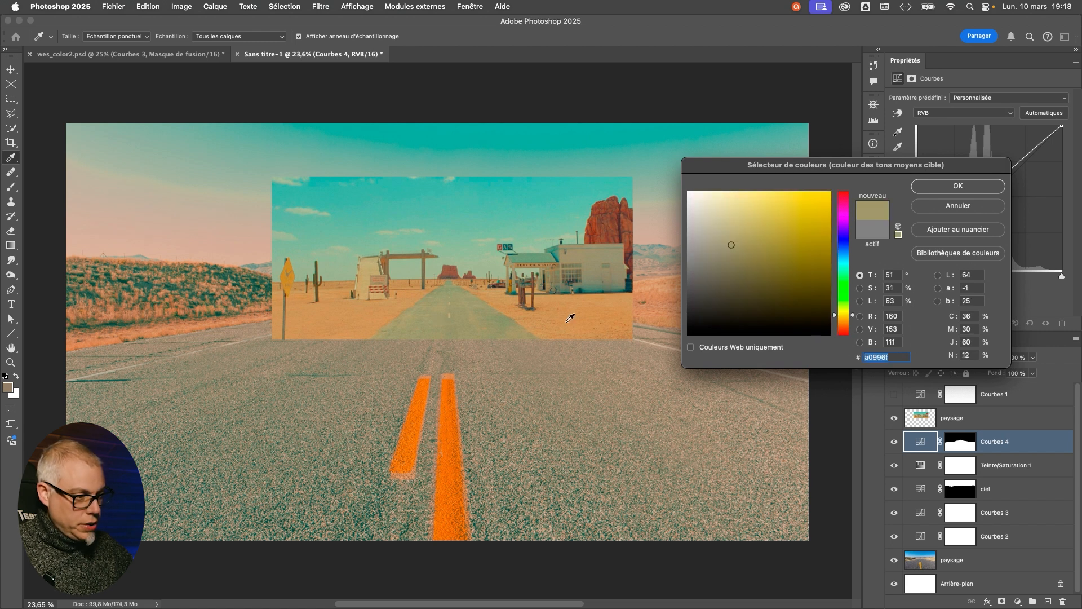
pyautogui.click(473, 329)
pyautogui.click(466, 324)
pyautogui.click(470, 312)
pyautogui.click(467, 323)
pyautogui.click(471, 319)
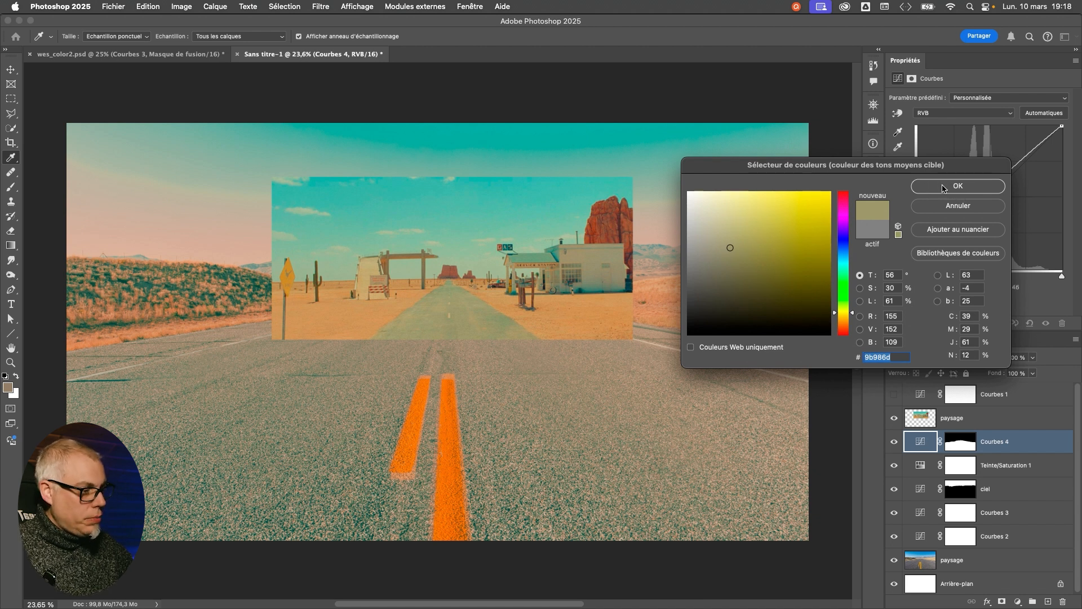
pyautogui.click(942, 186)
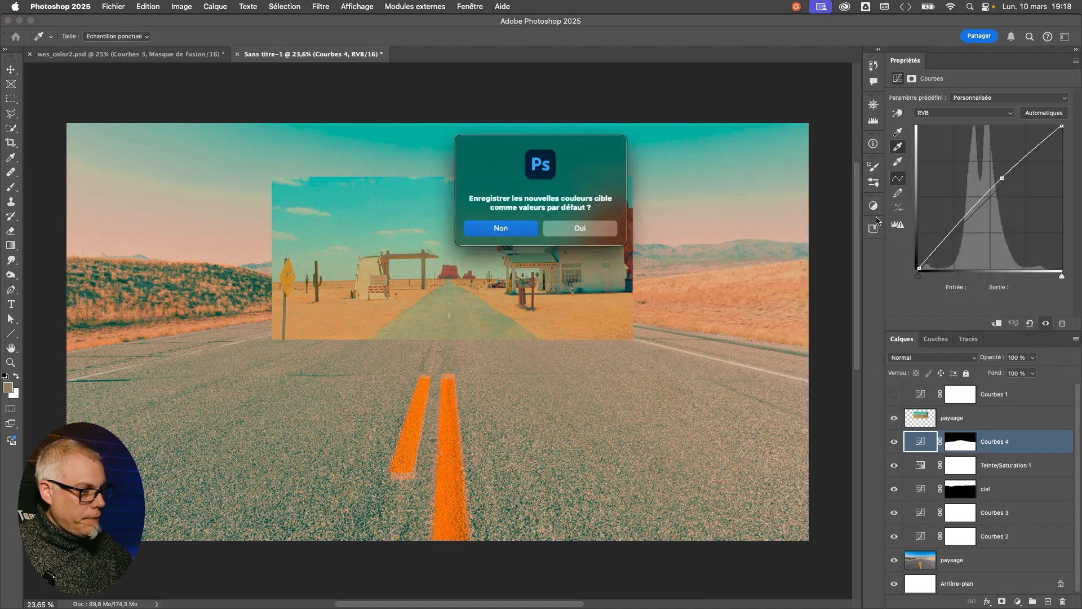
pyautogui.click(493, 231)
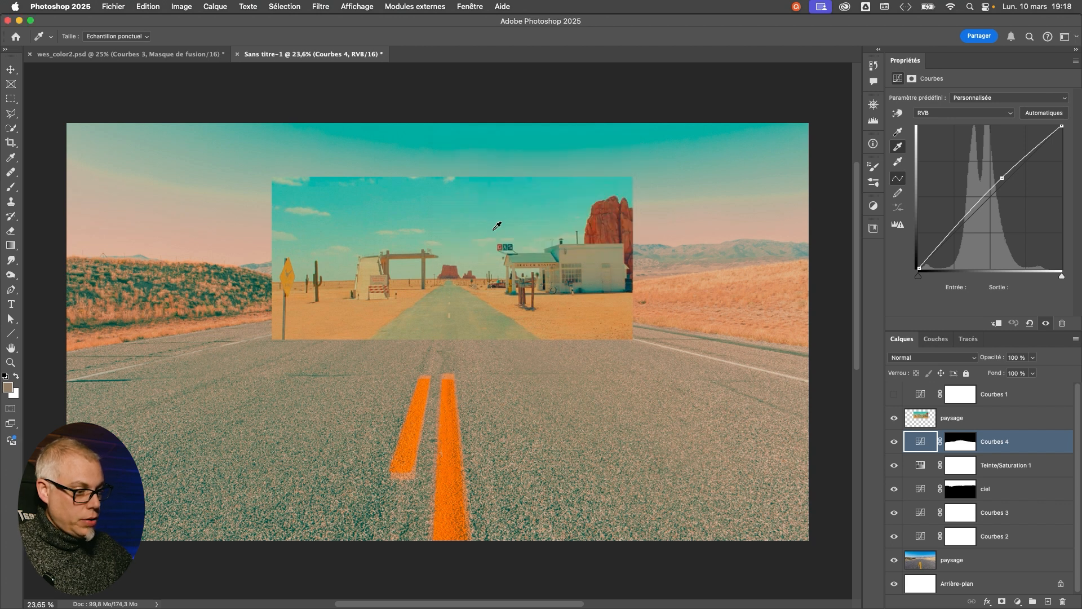
# - Sample several asphalt points beside the orange center lines as the gray point until the road takes on a muted yellow-green tone
pyautogui.click(350, 419)
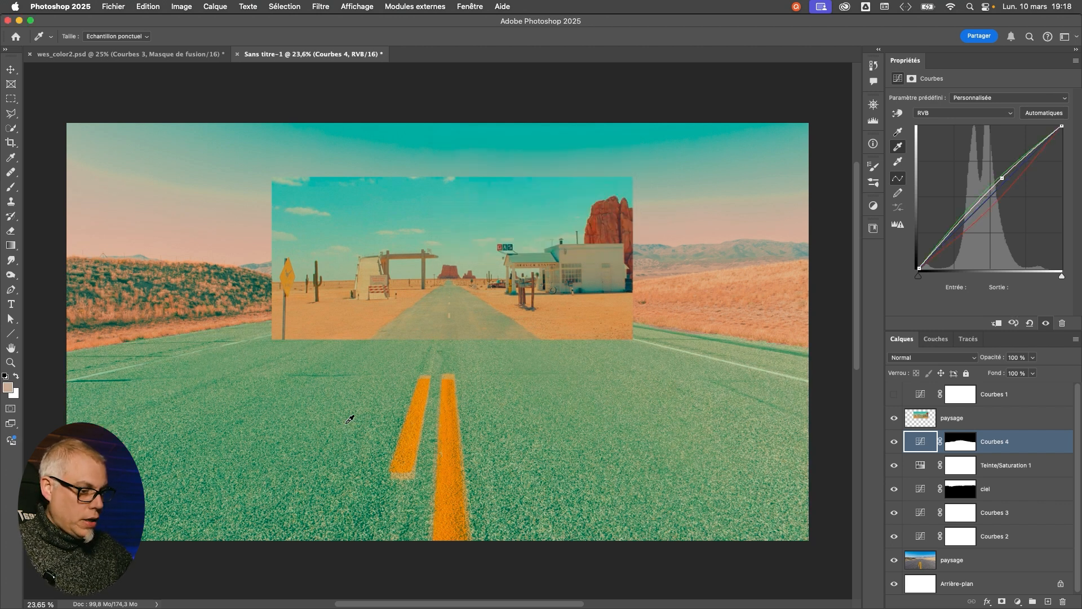
pyautogui.click(346, 415)
pyautogui.click(341, 417)
pyautogui.click(339, 422)
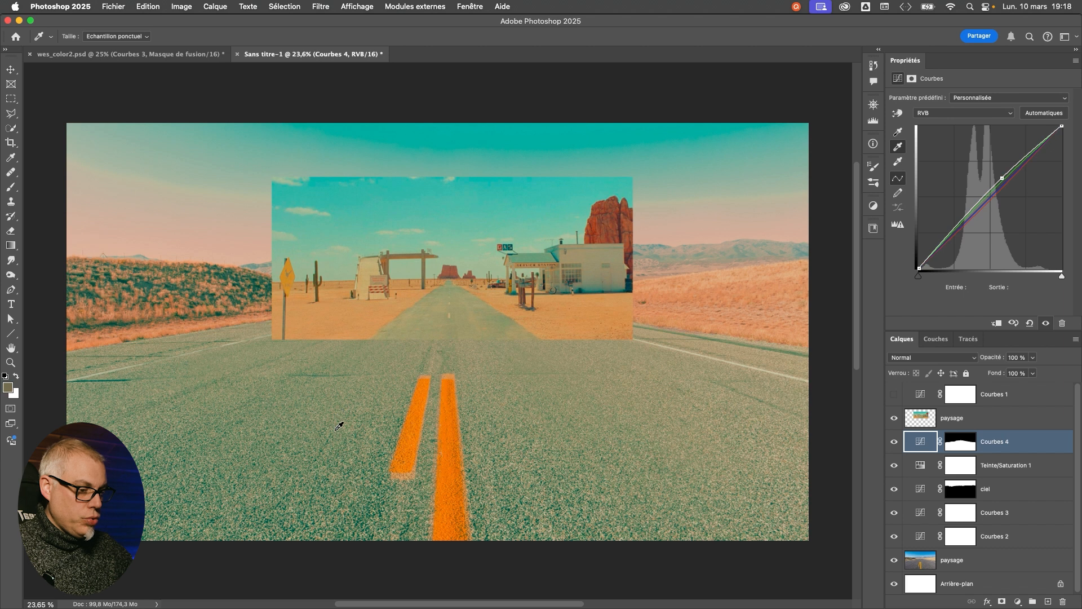
pyautogui.click(339, 418)
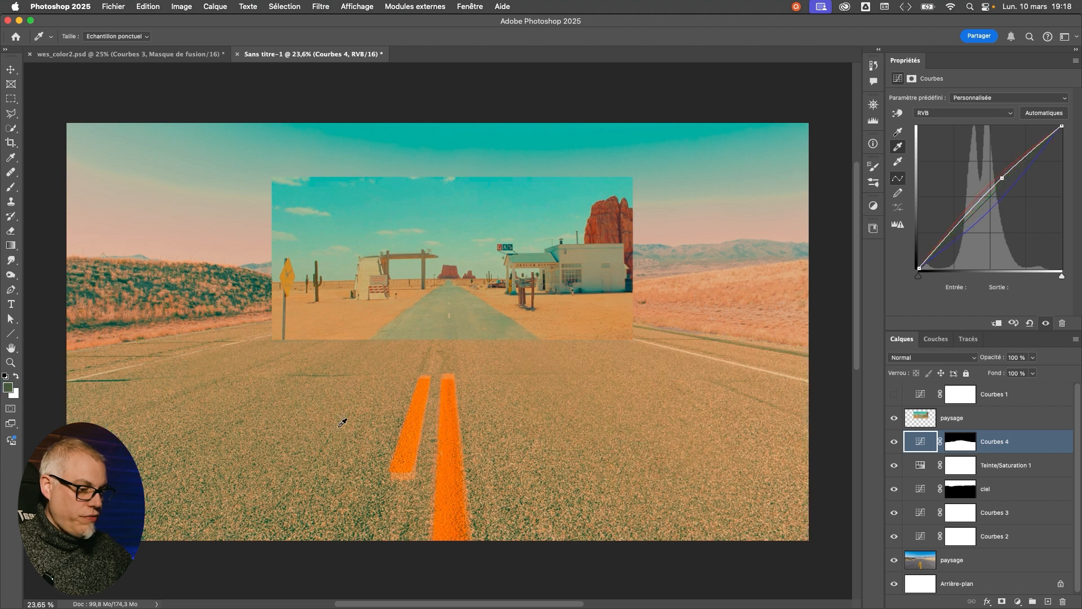
pyautogui.click(337, 427)
pyautogui.click(338, 435)
pyautogui.click(342, 432)
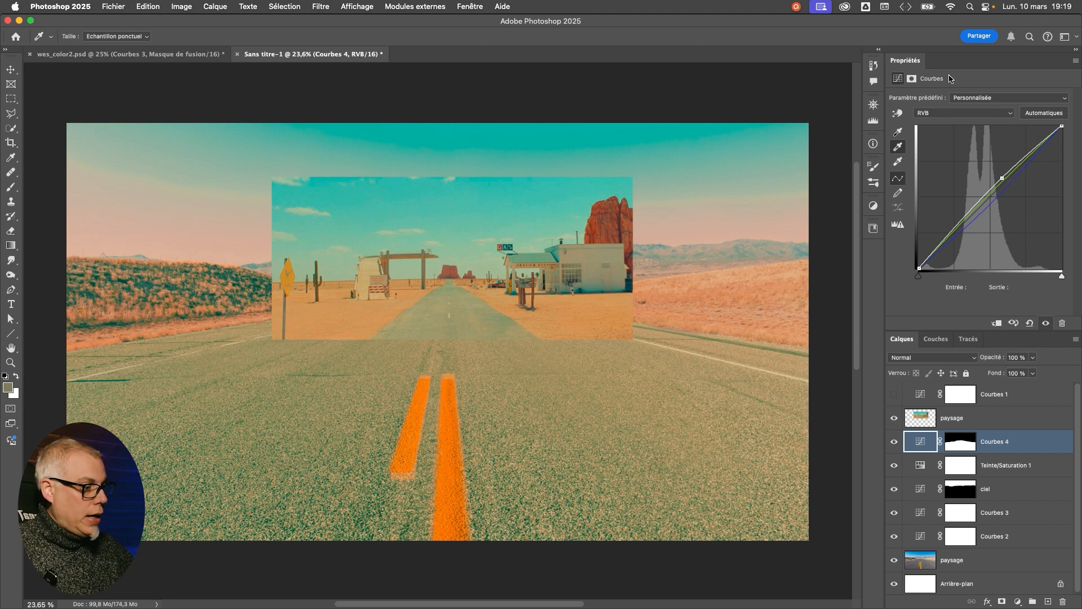
# - Raise the blue curve's midpoint slightly and set the green curve's midpoint to input 123, output 131
pyautogui.click(957, 115)
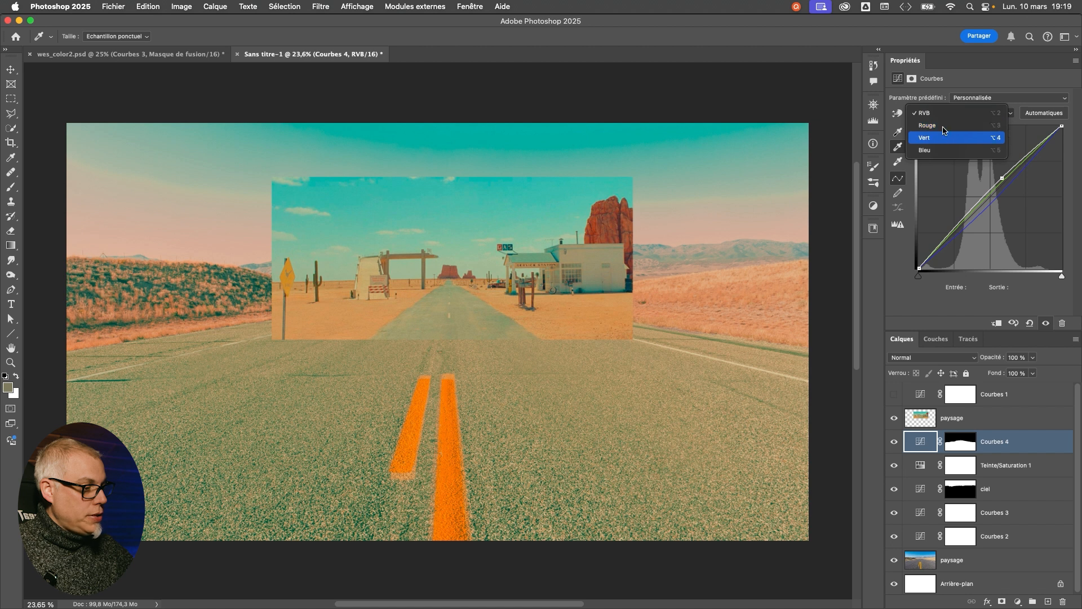
pyautogui.click(942, 138)
pyautogui.click(943, 113)
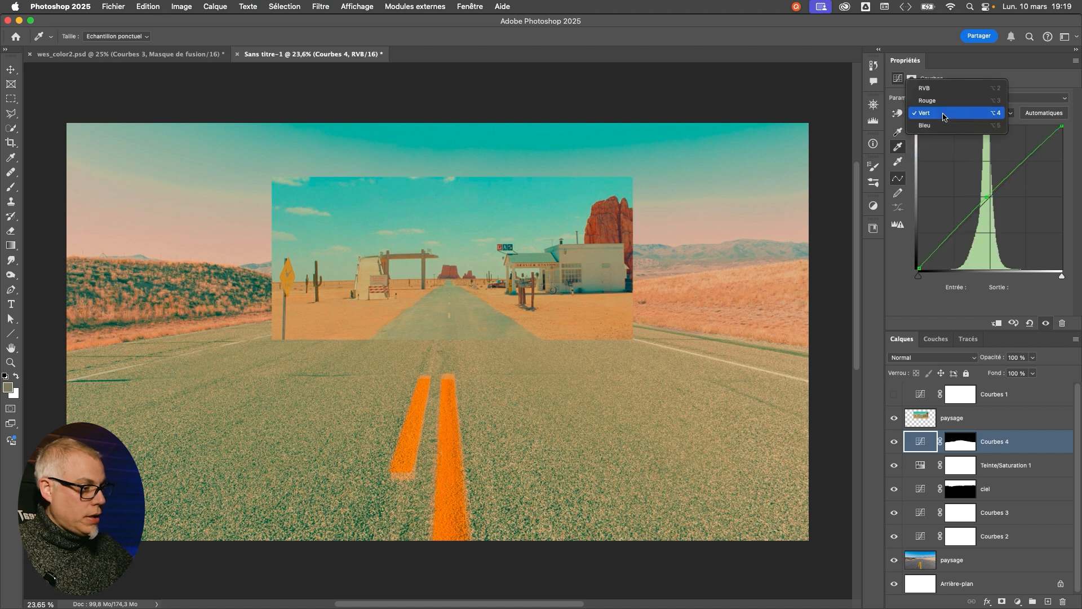
pyautogui.click(943, 126)
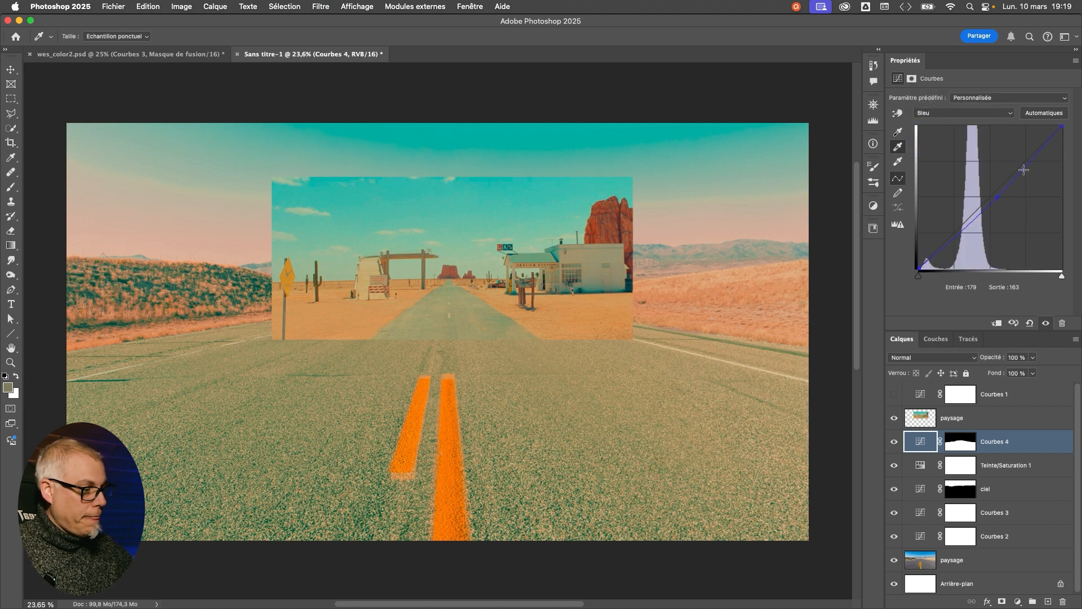
pyautogui.click(996, 198)
pyautogui.moveTo(996, 197); pyautogui.dragTo(991, 196)
pyautogui.hotkey('alt', '4')
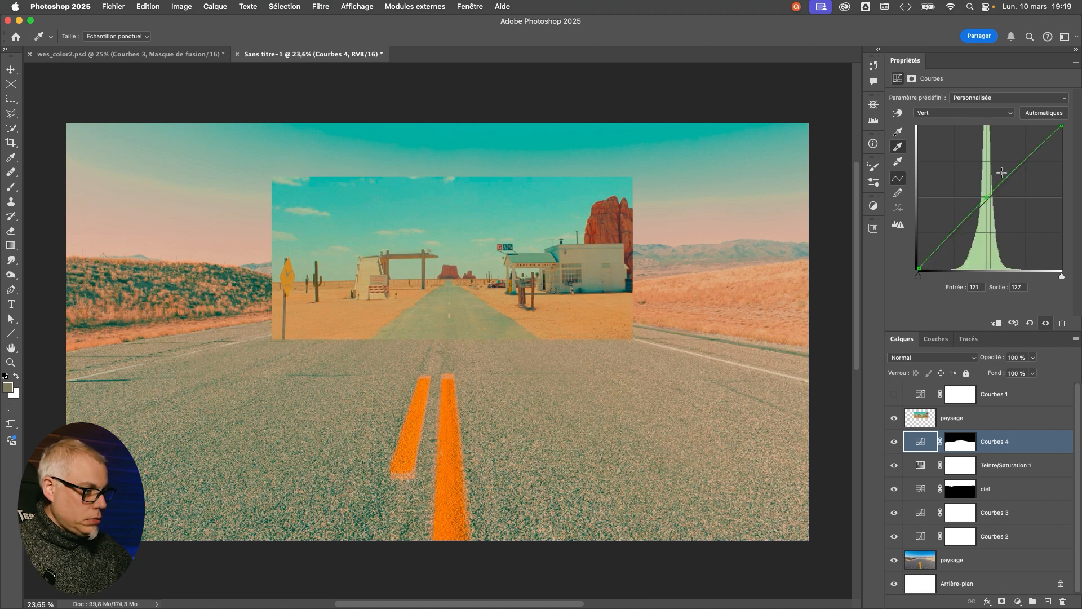
pyautogui.moveTo(985, 198); pyautogui.dragTo(986, 195)
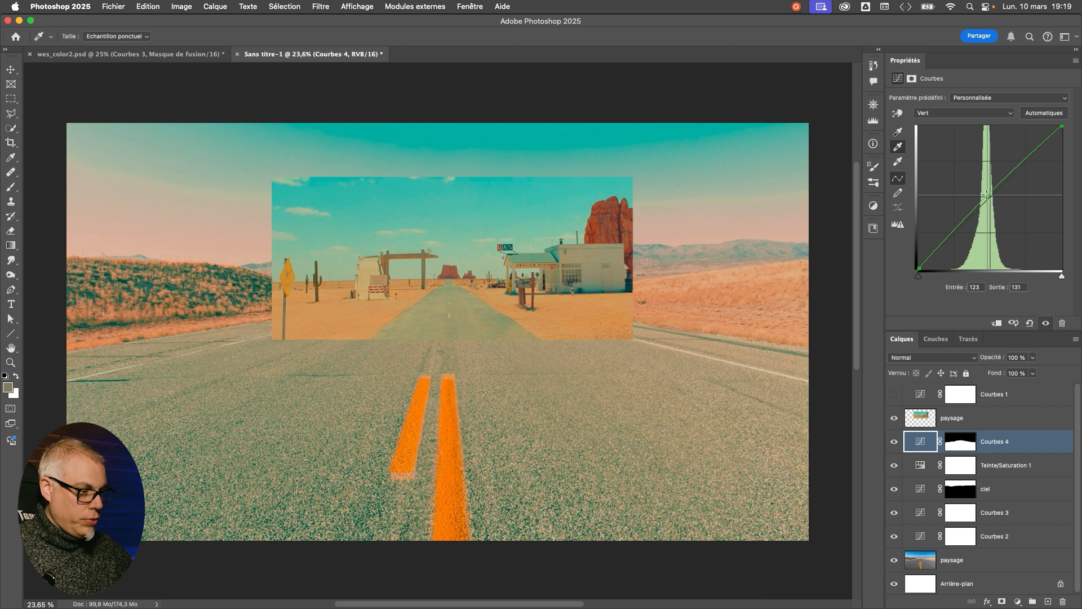
# - Lower the highlight end of the Courbes 4 blue curve slightly and toggle the layer's visibility to compare
pyautogui.click(965, 112)
pyautogui.click(973, 125)
pyautogui.moveTo(1058, 127); pyautogui.dragTo(1059, 130)
pyautogui.click(894, 441)
pyautogui.click(894, 442)
# - Compare the reference's colors with the road and sky by moving it over both areas and toggling Teinte/Saturation 1
pyautogui.moveTo(625, 293); pyautogui.dragTo(482, 456)
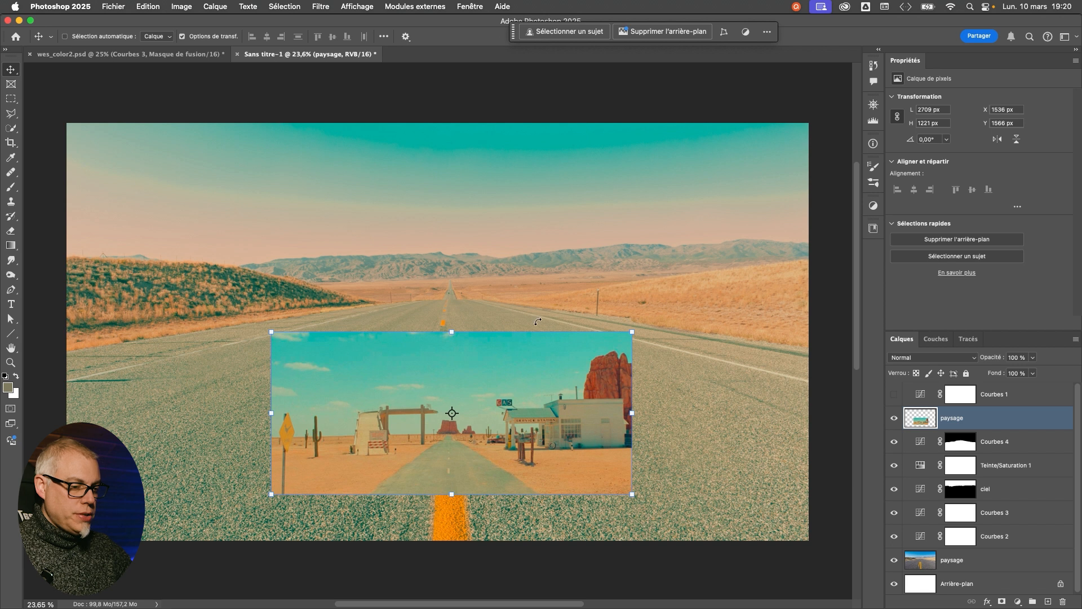
pyautogui.click(894, 465)
pyautogui.click(894, 465)
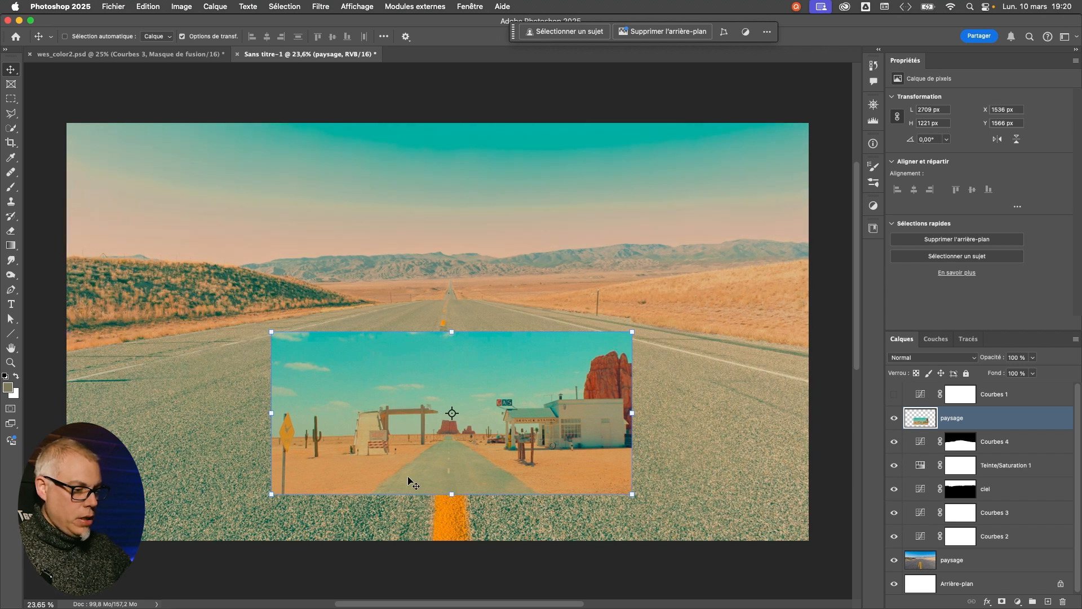
pyautogui.moveTo(408, 478); pyautogui.dragTo(411, 479)
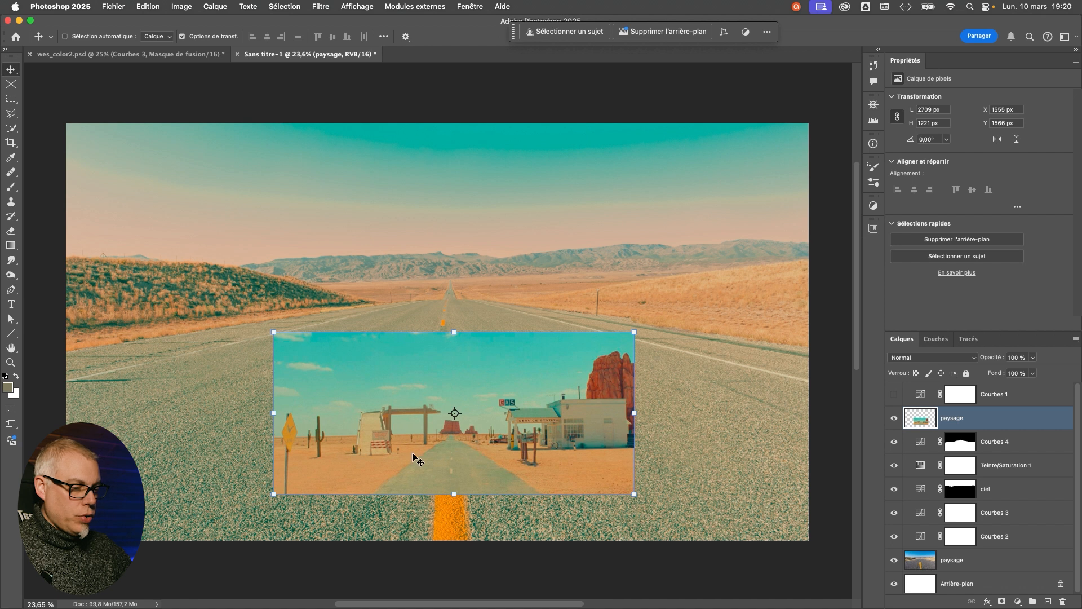
pyautogui.moveTo(474, 387); pyautogui.dragTo(577, 194)
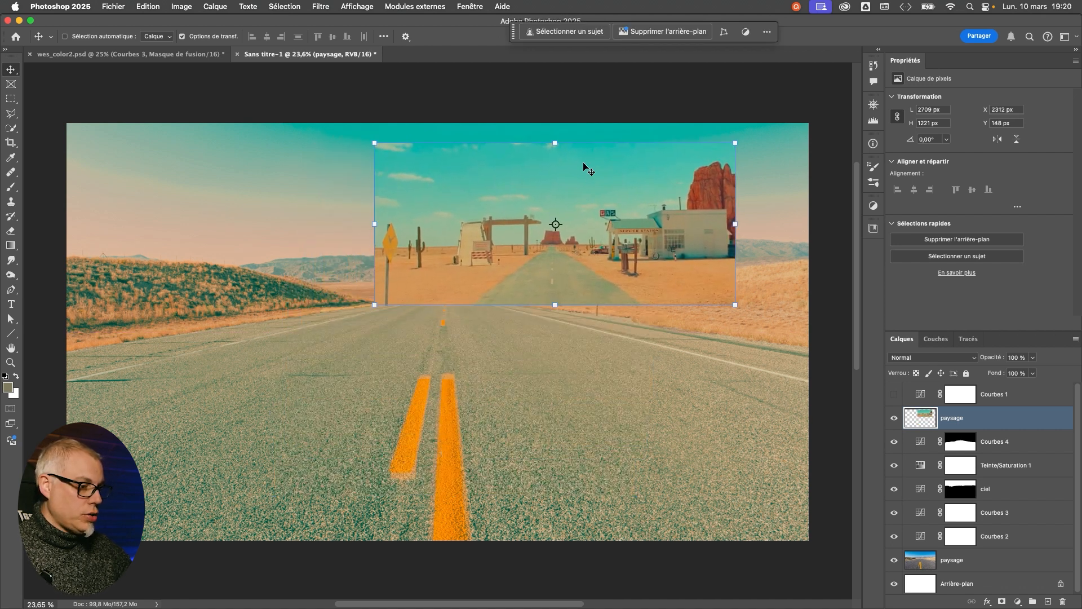
# - Set the ciel layer's RGB curve highlight output to 235 and its midpoint to input 135, output 168
pyautogui.click(921, 490)
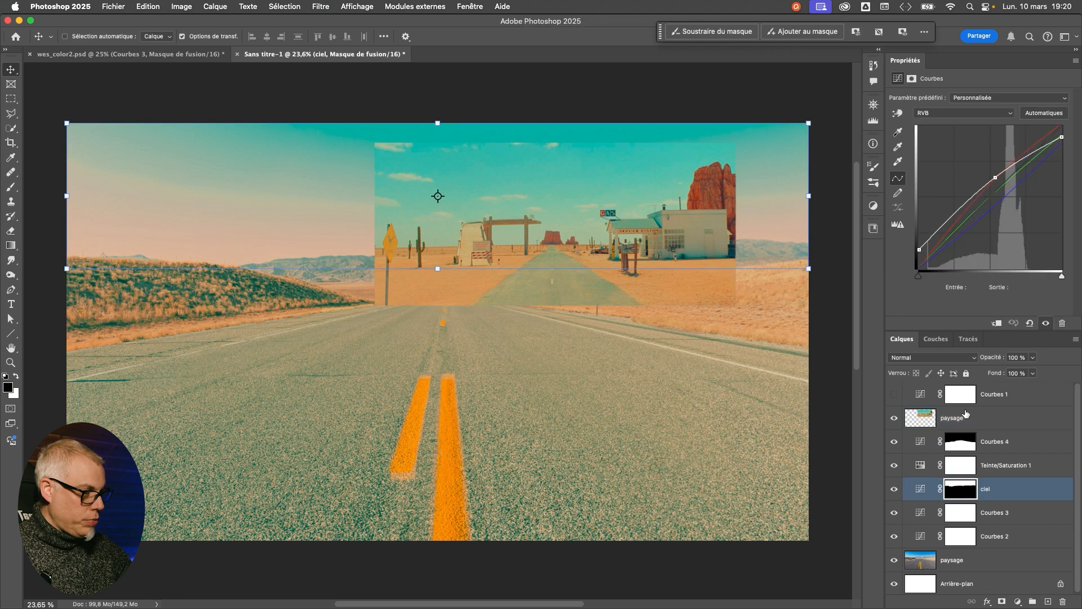
pyautogui.moveTo(1062, 134); pyautogui.dragTo(1061, 137)
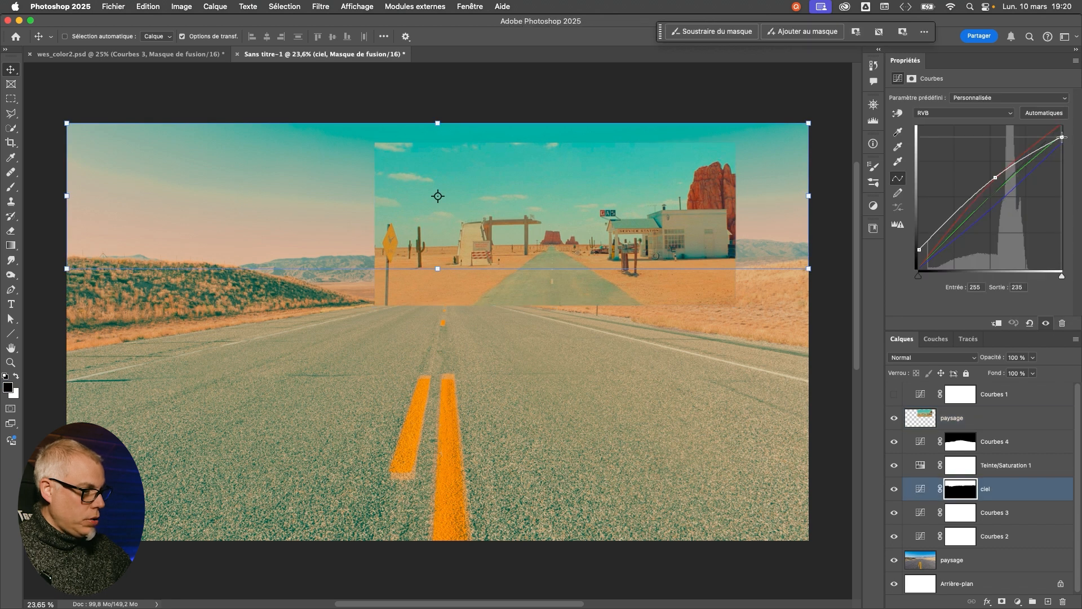
pyautogui.click(995, 176)
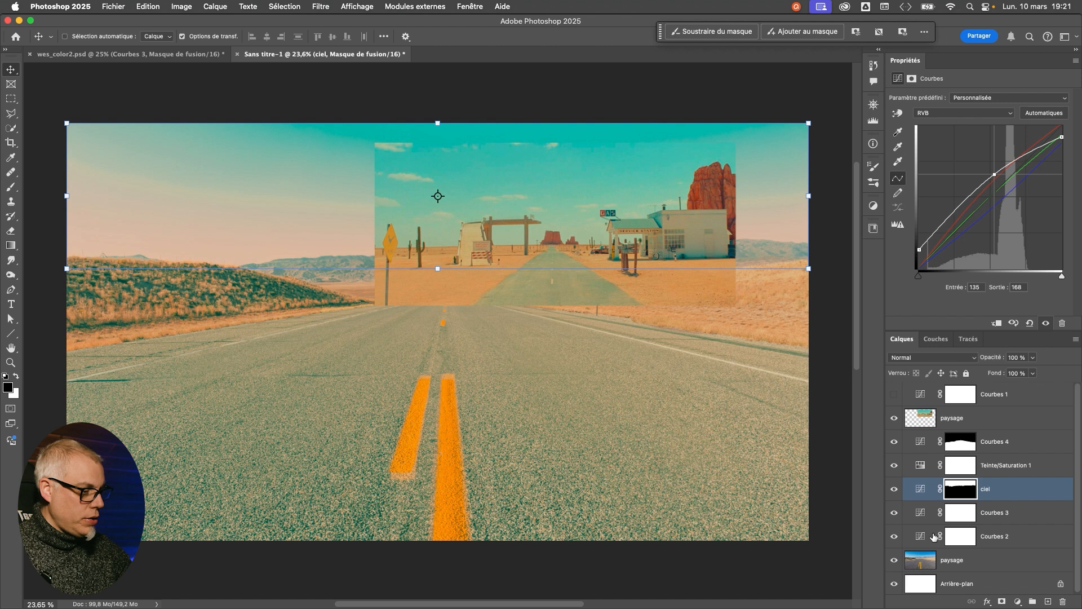
pyautogui.click(927, 489)
# - Compare the reference with the mountains, sand and road by moving it around the horizon, and hide it
pyautogui.click(953, 420)
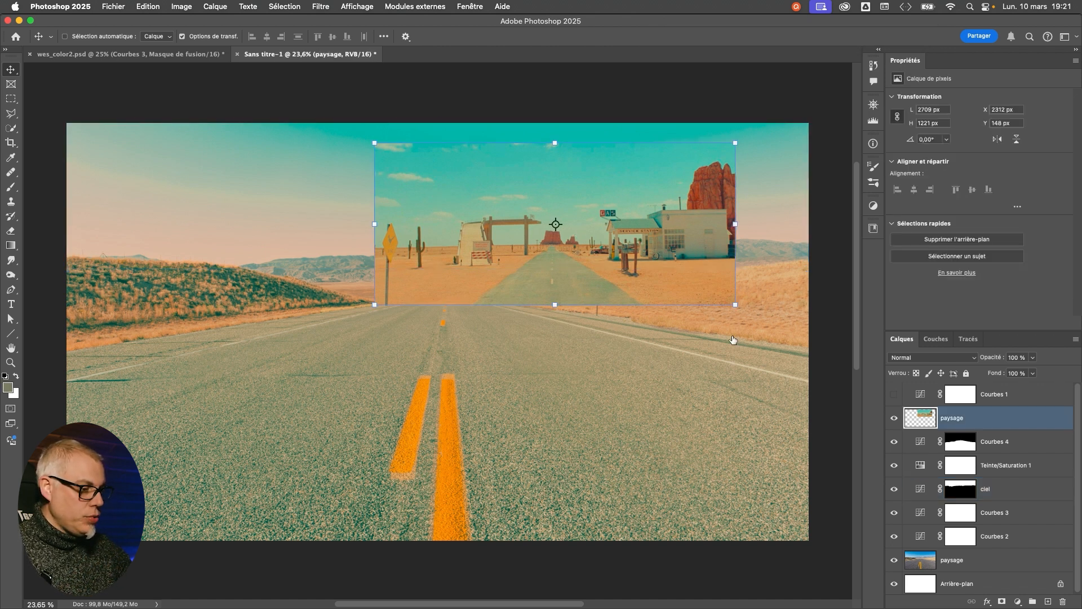
pyautogui.moveTo(670, 283); pyautogui.dragTo(522, 291)
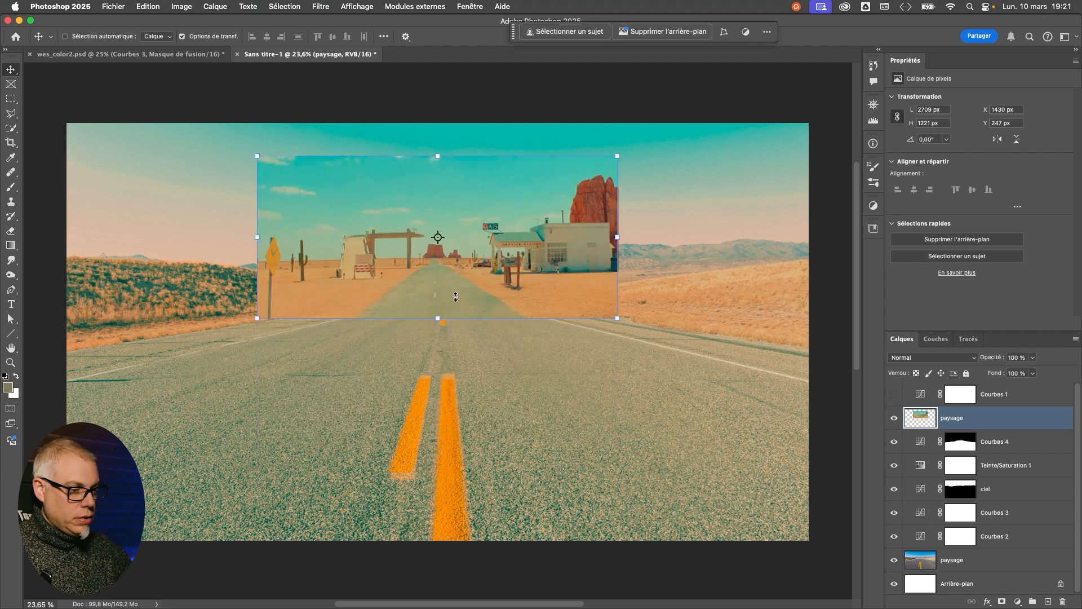
pyautogui.moveTo(488, 306); pyautogui.dragTo(559, 308)
pyautogui.moveTo(651, 314); pyautogui.dragTo(625, 319)
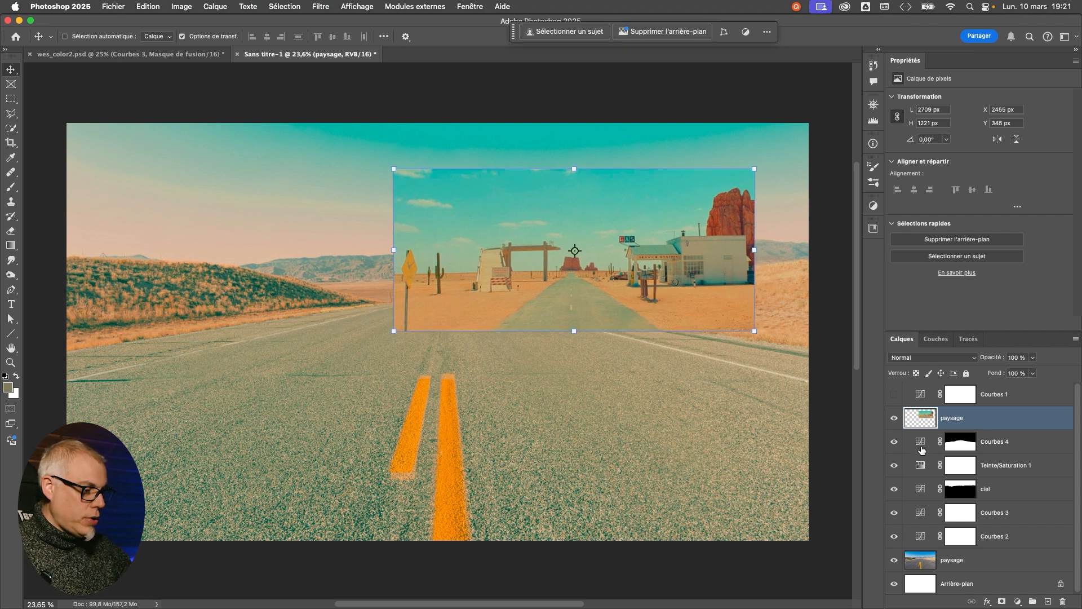
pyautogui.moveTo(570, 307)
pyautogui.mouseDown()
pyautogui.moveTo(545, 306)
pyautogui.moveTo(585, 319)
pyautogui.mouseUp()
pyautogui.click(894, 417)
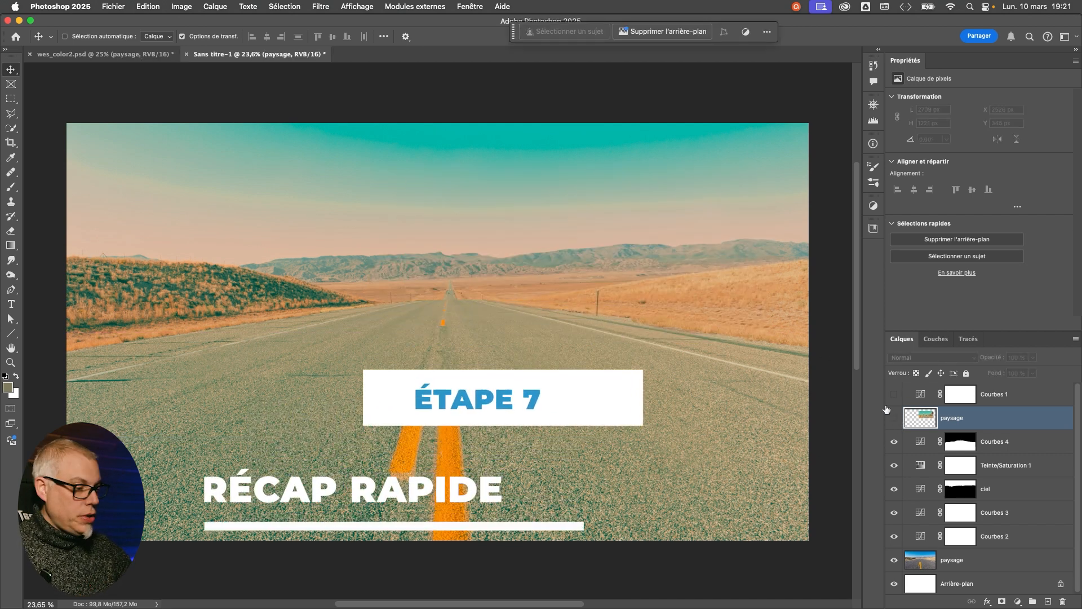
# - Group the adjustment layers from Courbes 4 down to Courbes 2 and name the group retouche
pyautogui.click(944, 443)
pyautogui.click(922, 440)
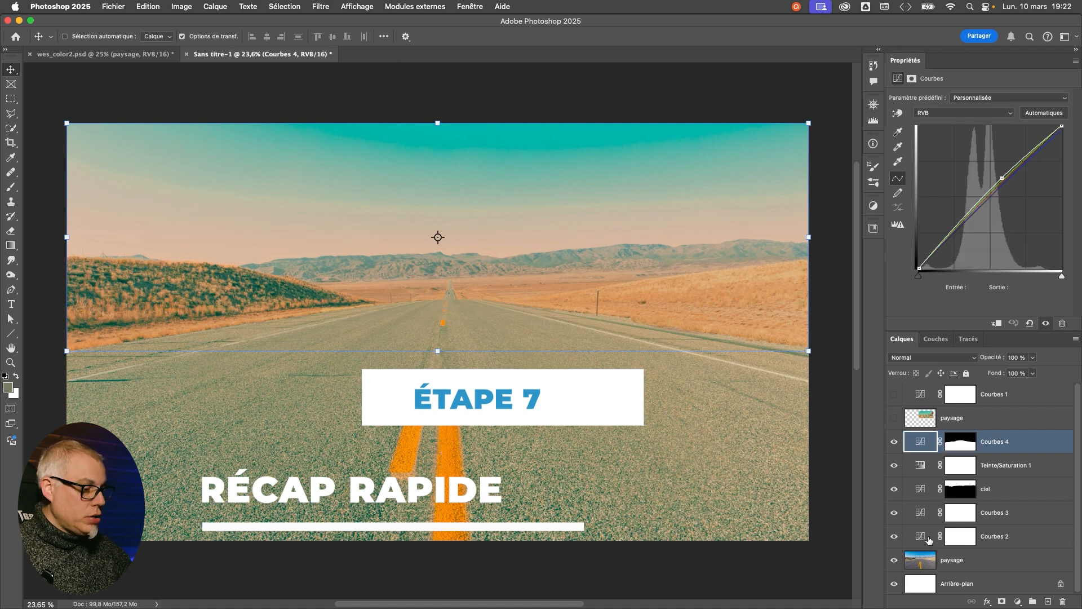
pyautogui.keyDown('shift'); pyautogui.click(928, 538); pyautogui.keyUp('shift')
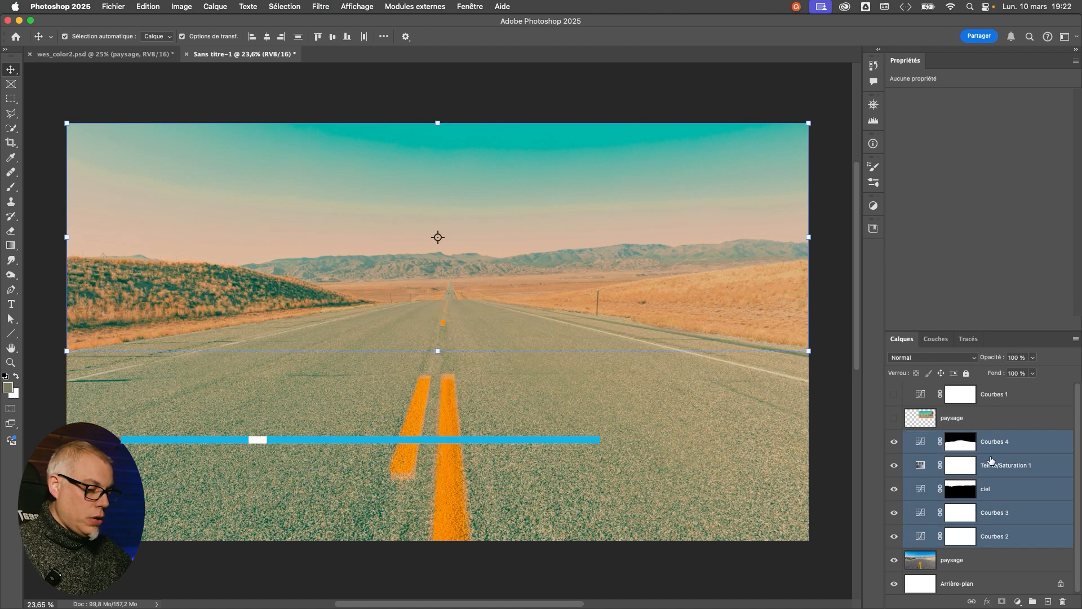
pyautogui.press('super+g')
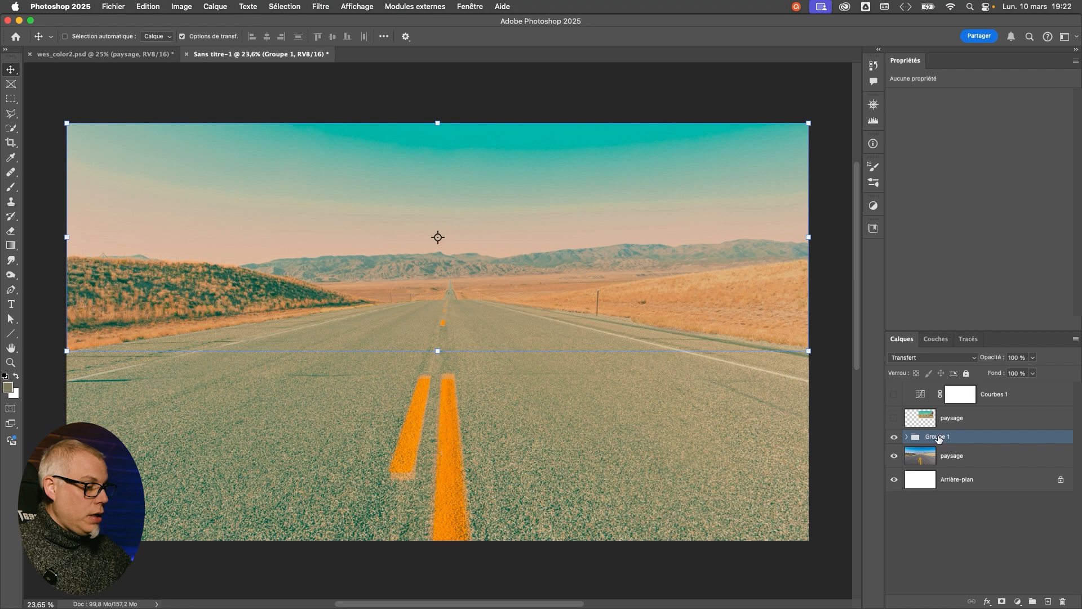
pyautogui.write('retouche')
pyautogui.press('Return')
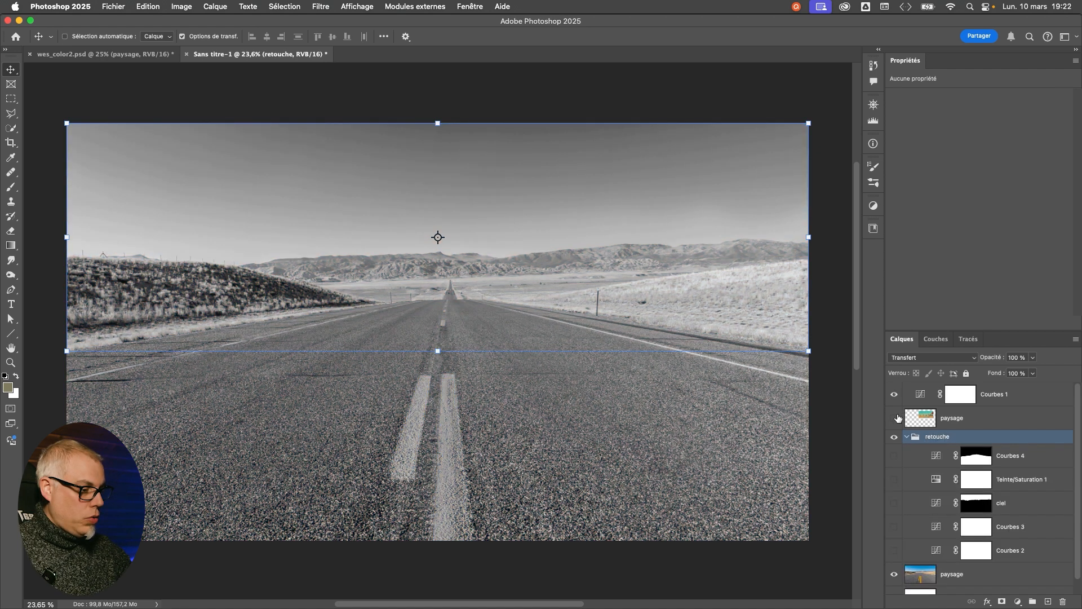
# - Show the reference, Courbes 2 and Courbes 3, and hide the Courbes 1 grayscale view
pyautogui.click(894, 418)
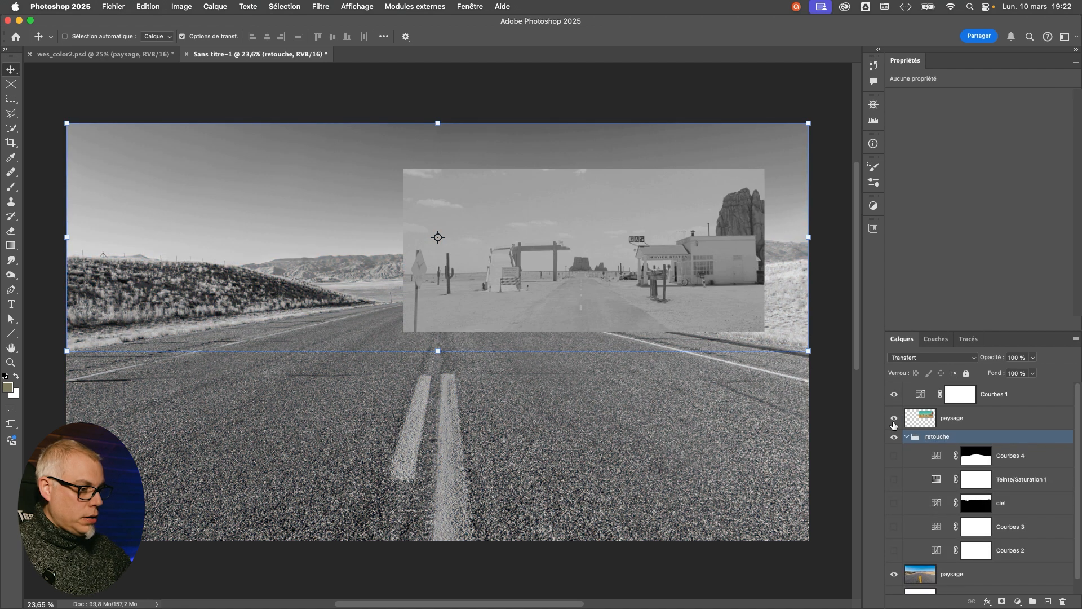
pyautogui.click(894, 551)
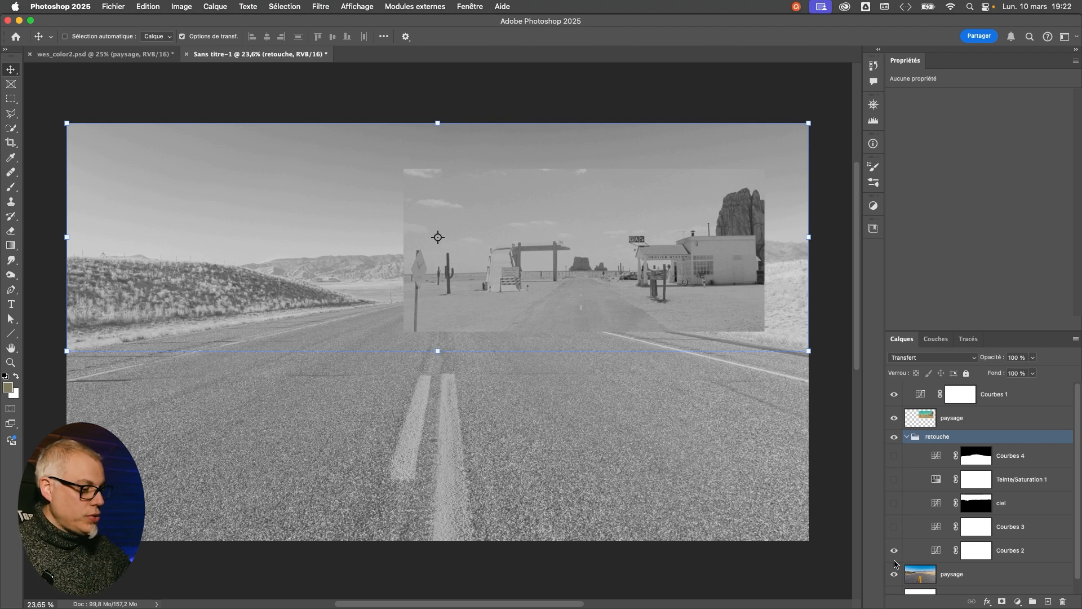
pyautogui.click(894, 395)
pyautogui.click(894, 526)
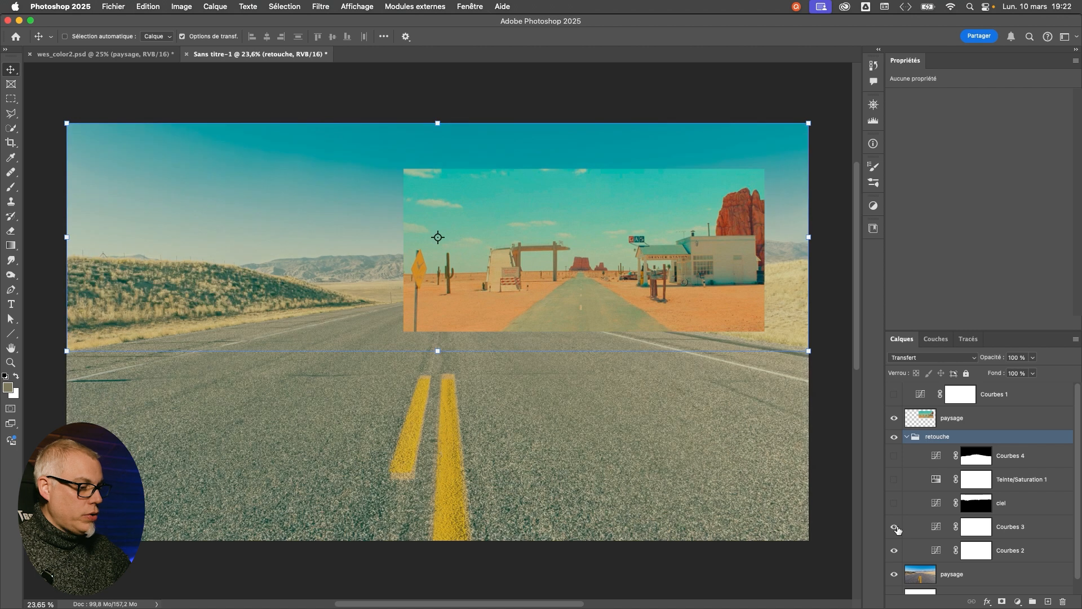
# - Review the red, green and blue curves of Courbes 3 and return to the RGB curve
pyautogui.click(936, 527)
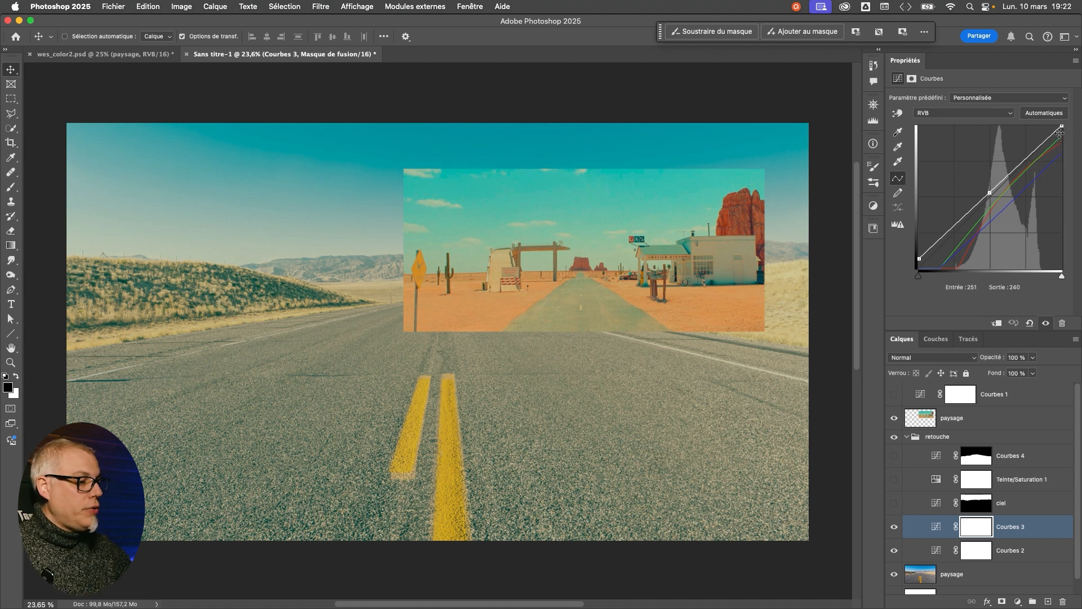
pyautogui.click(966, 113)
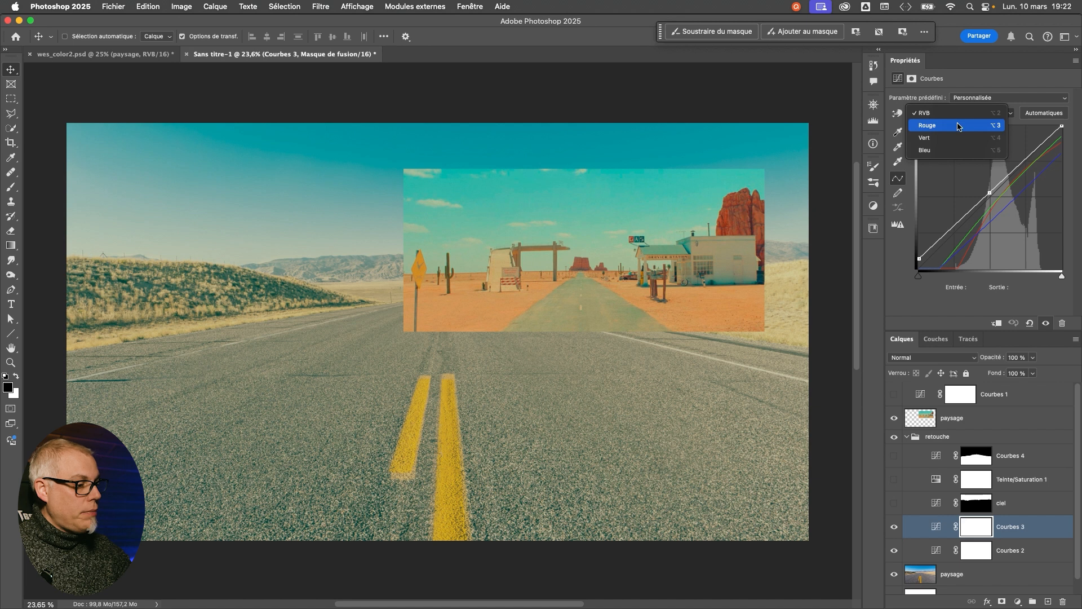
pyautogui.click(958, 126)
pyautogui.click(972, 113)
pyautogui.click(970, 125)
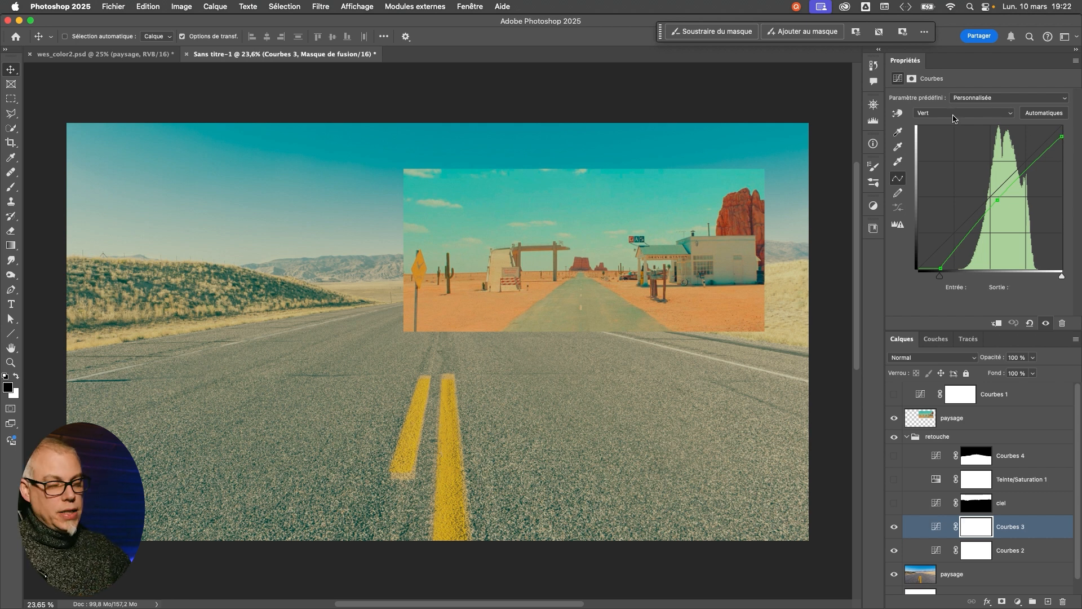
pyautogui.click(978, 113)
pyautogui.click(975, 125)
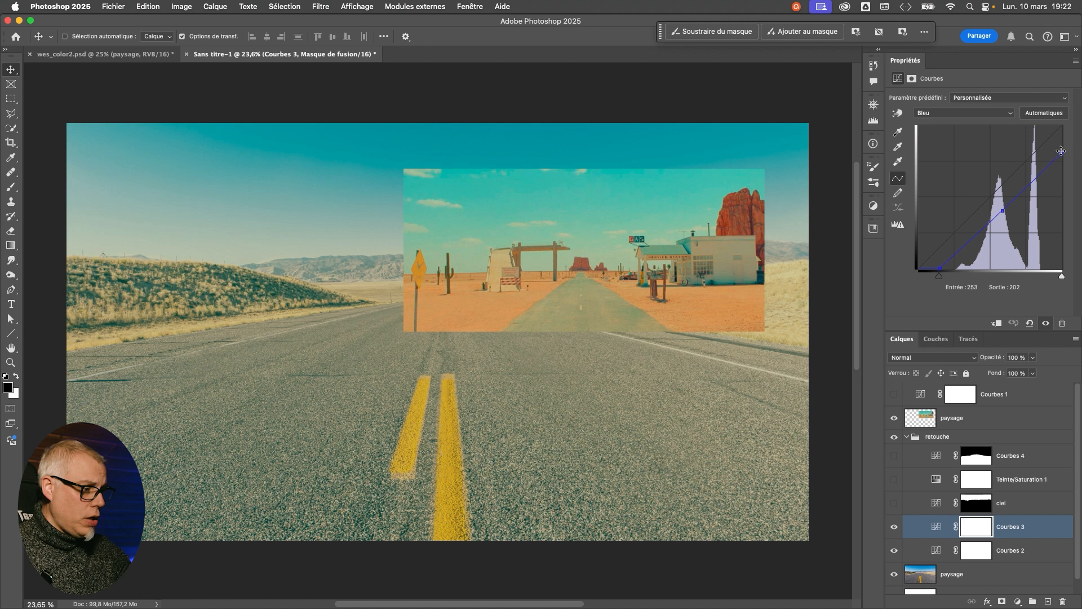
pyautogui.click(978, 113)
pyautogui.click(977, 74)
# - Show the ciel layer, lower its RGB curve's shadow point slightly and set its highlight output to 206
pyautogui.click(934, 502)
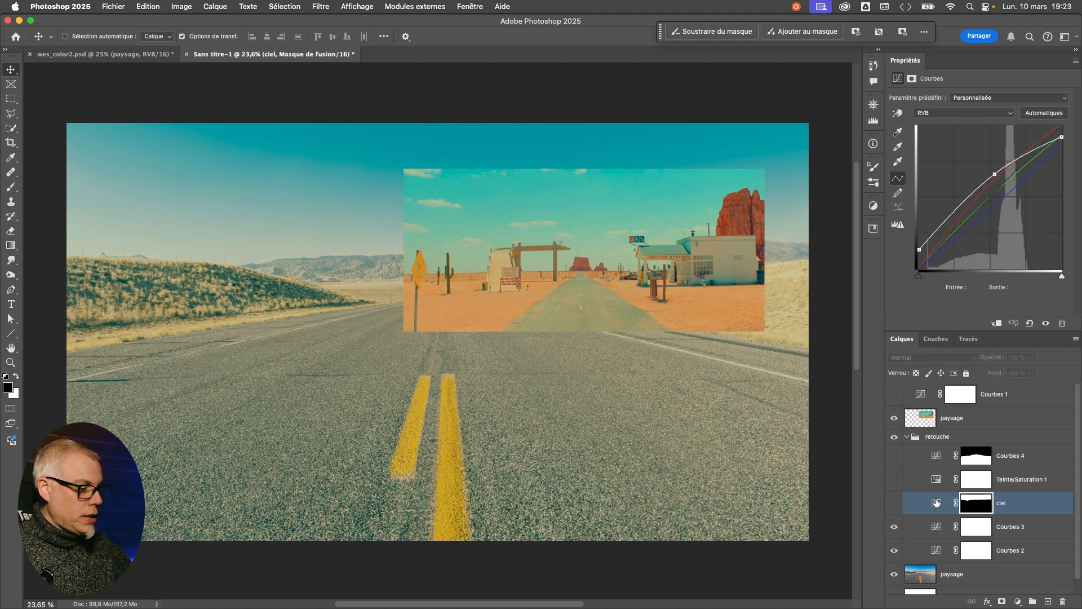
pyautogui.click(895, 502)
pyautogui.click(895, 502)
pyautogui.click(894, 503)
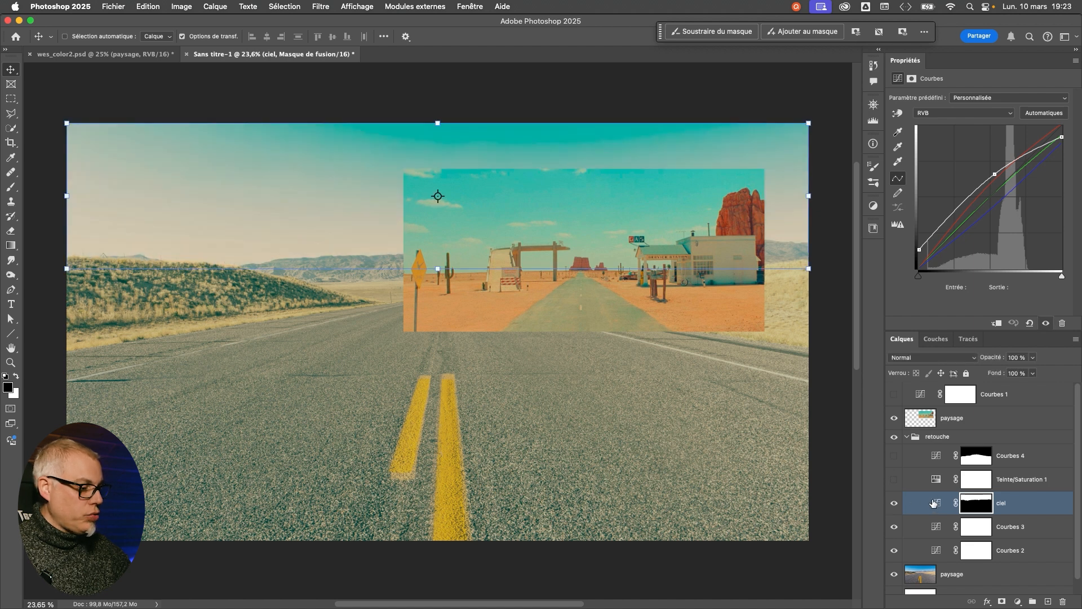
pyautogui.click(934, 502)
pyautogui.moveTo(919, 250); pyautogui.dragTo(918, 255)
pyautogui.moveTo(1062, 138); pyautogui.dragTo(1062, 155)
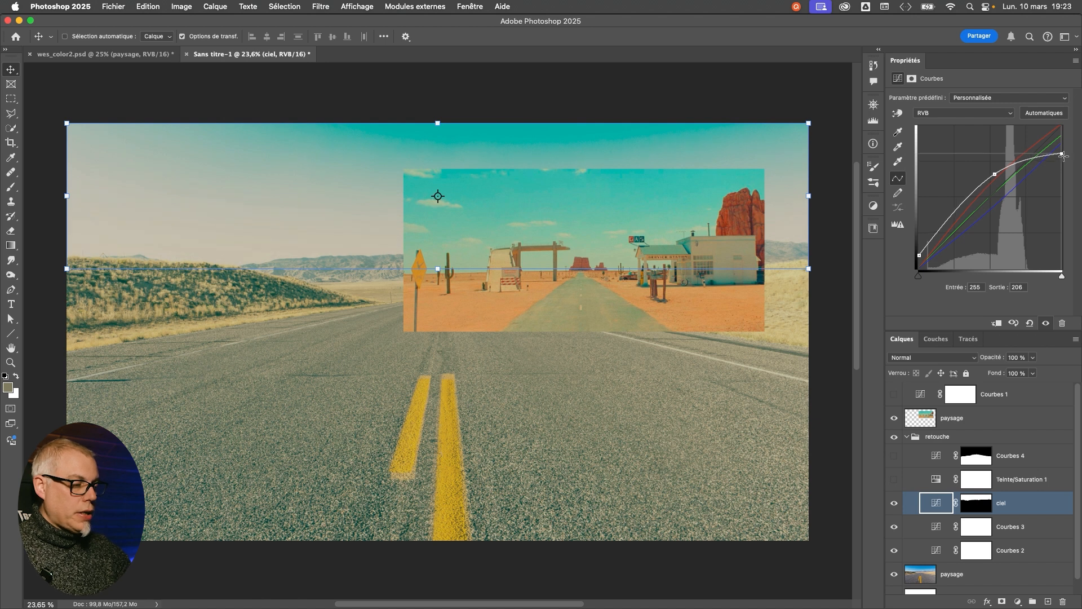
pyautogui.click(934, 501)
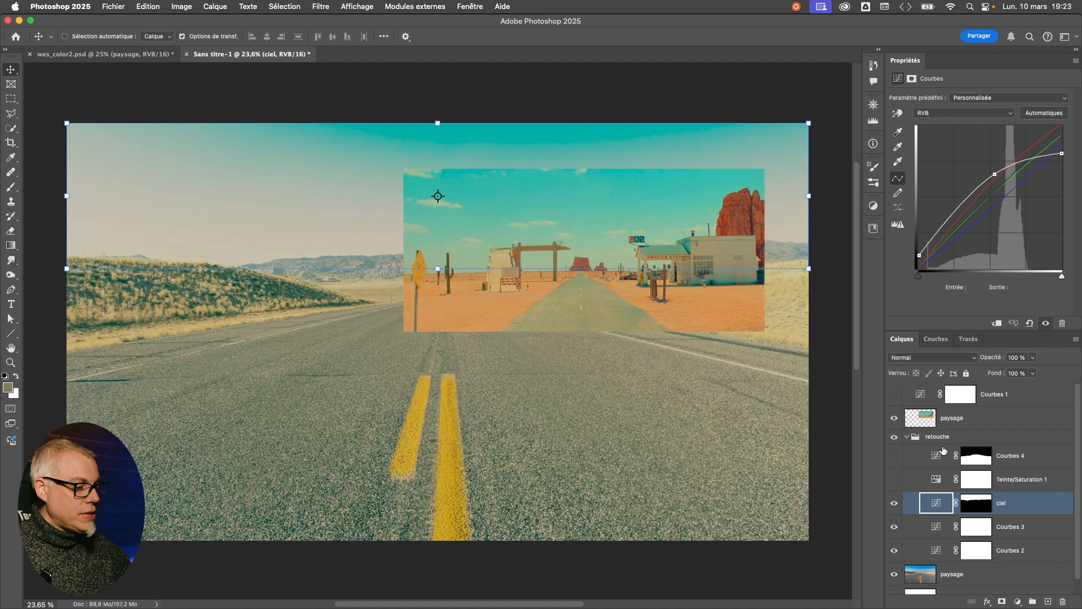
# - Show Teinte/Saturation 1 and compare the yellows with the reference by moving it over the road and horizon
pyautogui.click(936, 482)
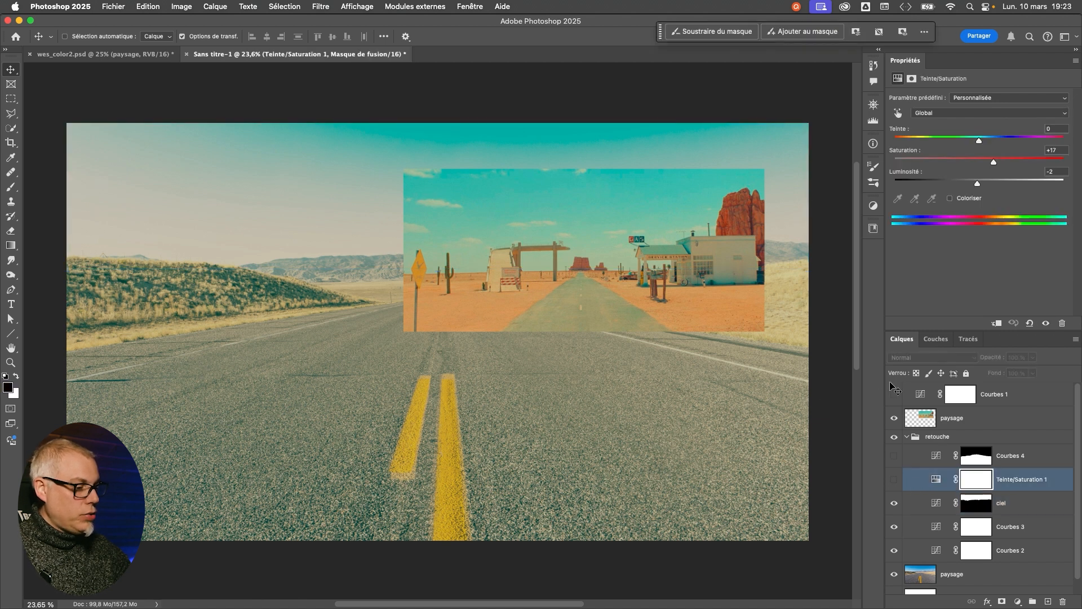
pyautogui.click(921, 417)
pyautogui.moveTo(701, 316); pyautogui.dragTo(570, 390)
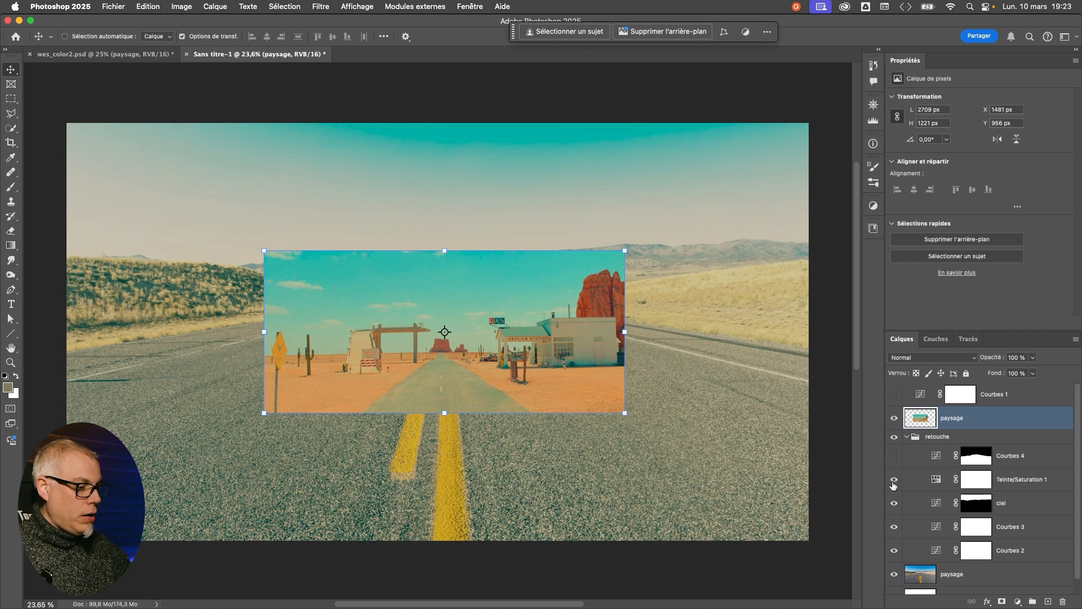
pyautogui.moveTo(532, 366)
pyautogui.mouseDown()
pyautogui.moveTo(533, 321)
pyautogui.moveTo(570, 285)
pyautogui.moveTo(491, 360)
pyautogui.moveTo(511, 368)
pyautogui.mouseUp()
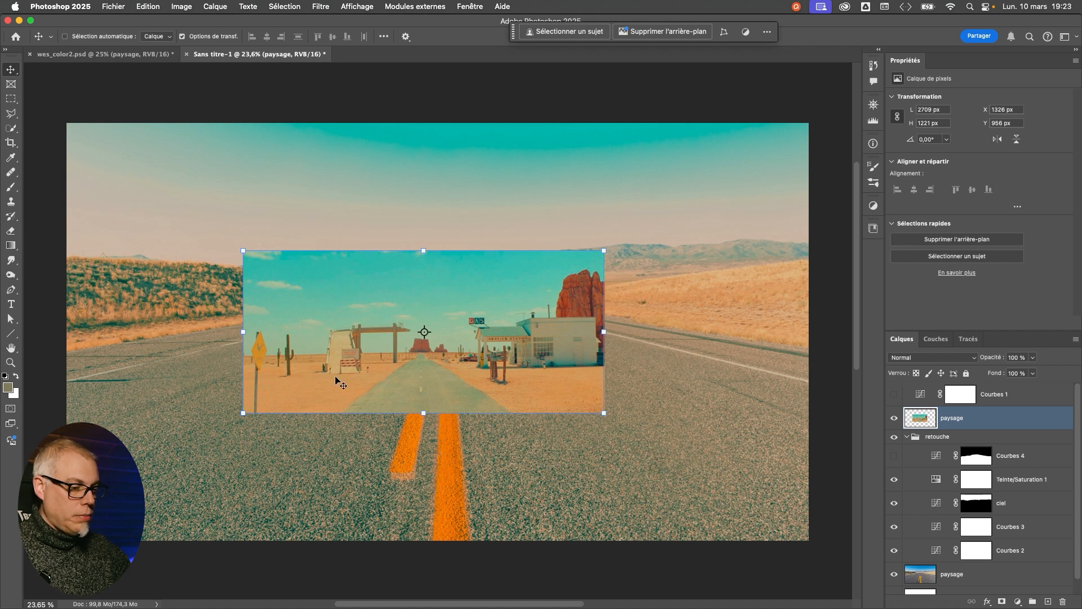
pyautogui.moveTo(400, 344)
pyautogui.mouseDown()
pyautogui.moveTo(416, 264)
pyautogui.moveTo(443, 232)
pyautogui.moveTo(488, 227)
pyautogui.moveTo(426, 277)
pyautogui.moveTo(392, 343)
pyautogui.moveTo(405, 362)
pyautogui.mouseUp()
pyautogui.moveTo(538, 342); pyautogui.dragTo(554, 216)
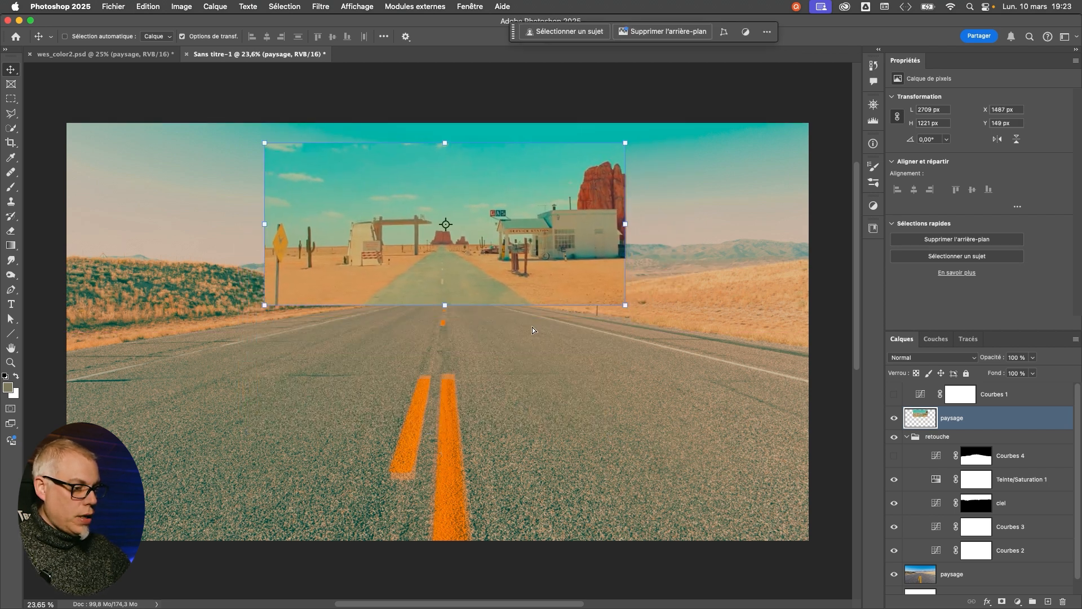
# - Show Courbes 4, check the road against the reference by moving it lower, and hide the reference
pyautogui.click(894, 455)
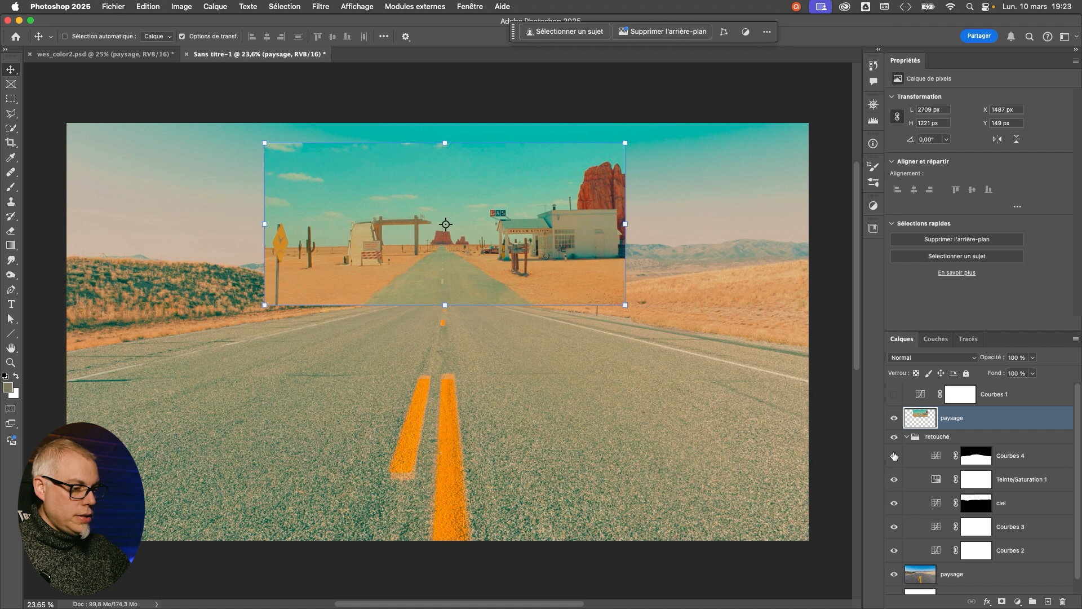
pyautogui.moveTo(489, 273); pyautogui.dragTo(488, 378)
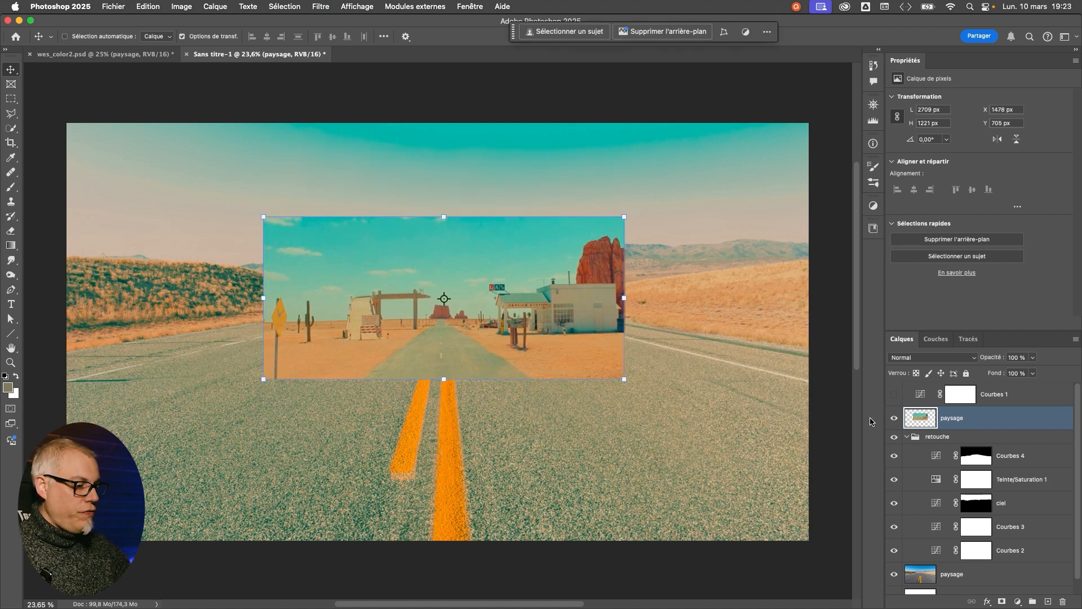
pyautogui.click(892, 418)
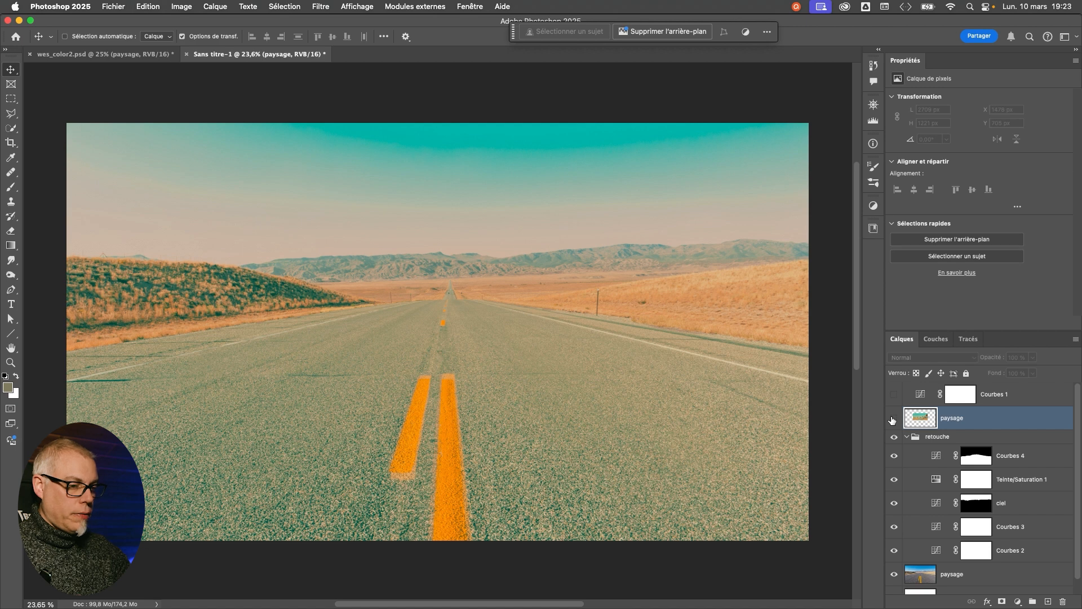
# - Collapse the retouche group and toggle its visibility to compare the photo before and after grading
pyautogui.click(906, 436)
pyautogui.click(895, 437)
pyautogui.click(894, 439)
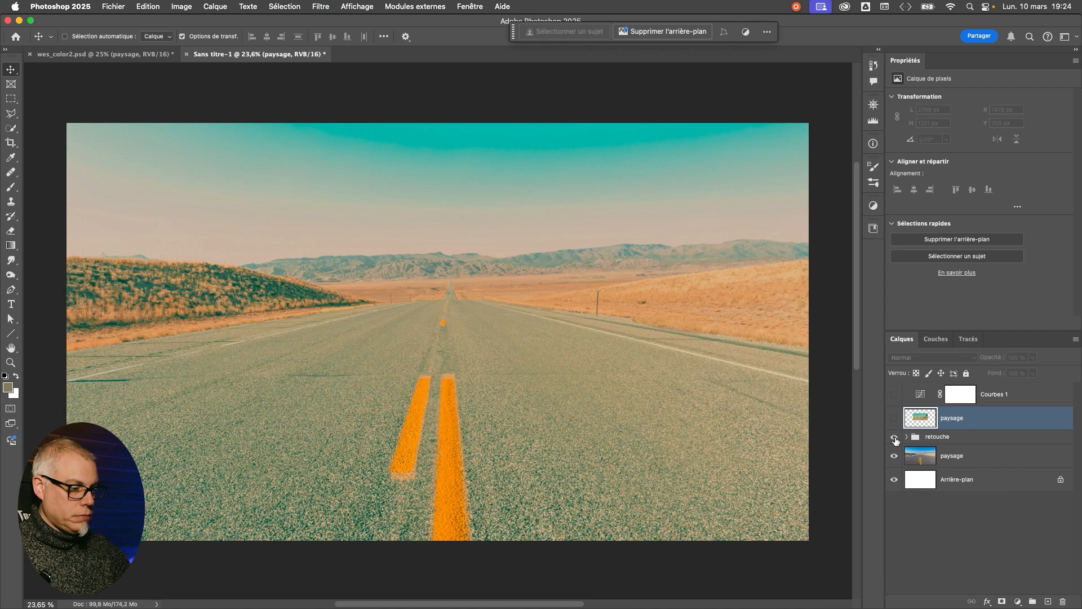